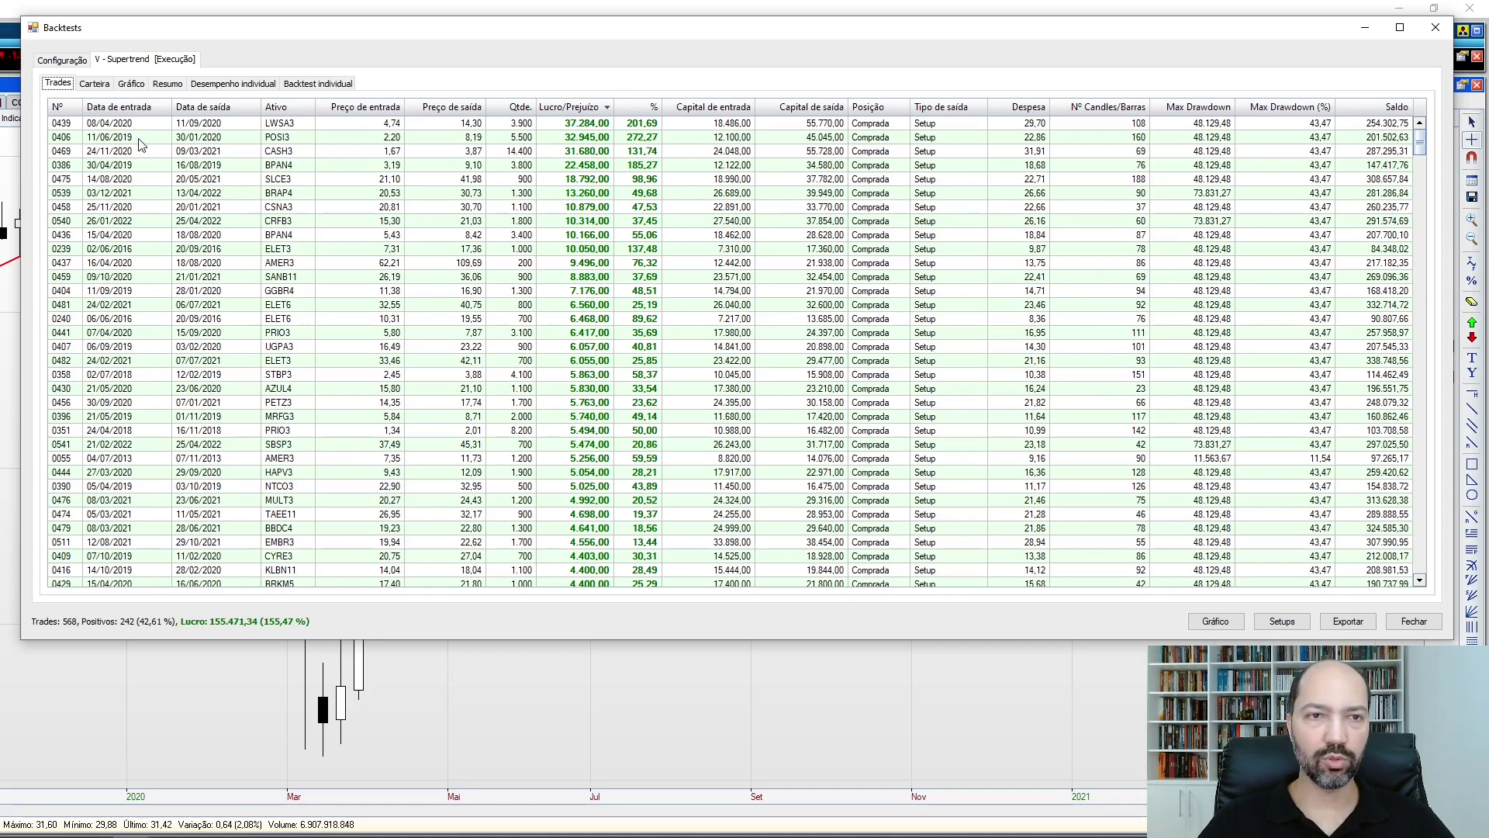
- Review the V - Supertrend backtest's portfolio, equity chart and summary, focusing on total trades executed and percentage variation
{"action": "left_click", "coordinate": [94, 84]}
{"action": "left_click", "coordinate": [130, 83]}
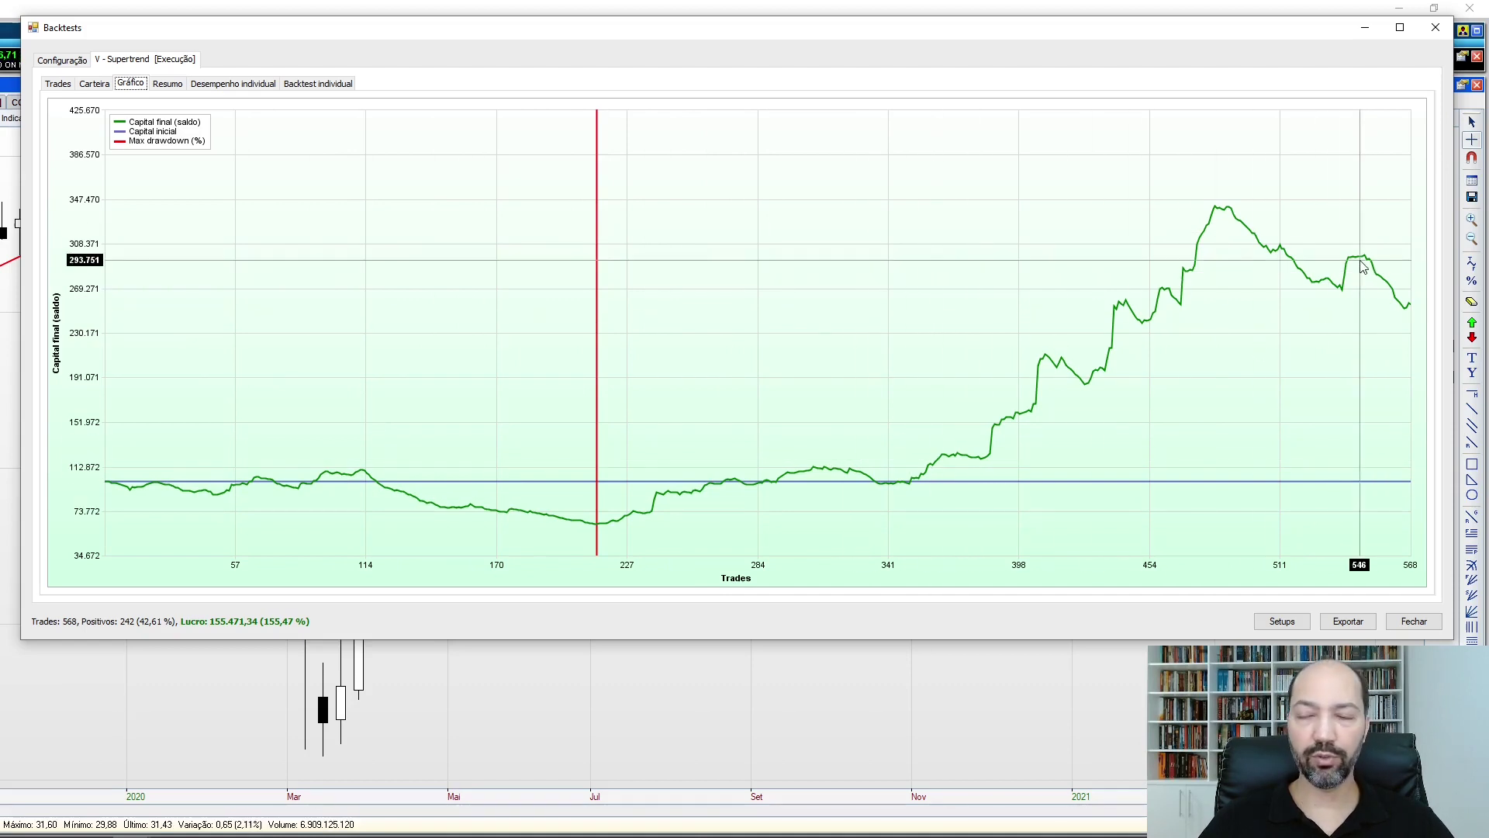
{"action": "left_click", "coordinate": [167, 86]}
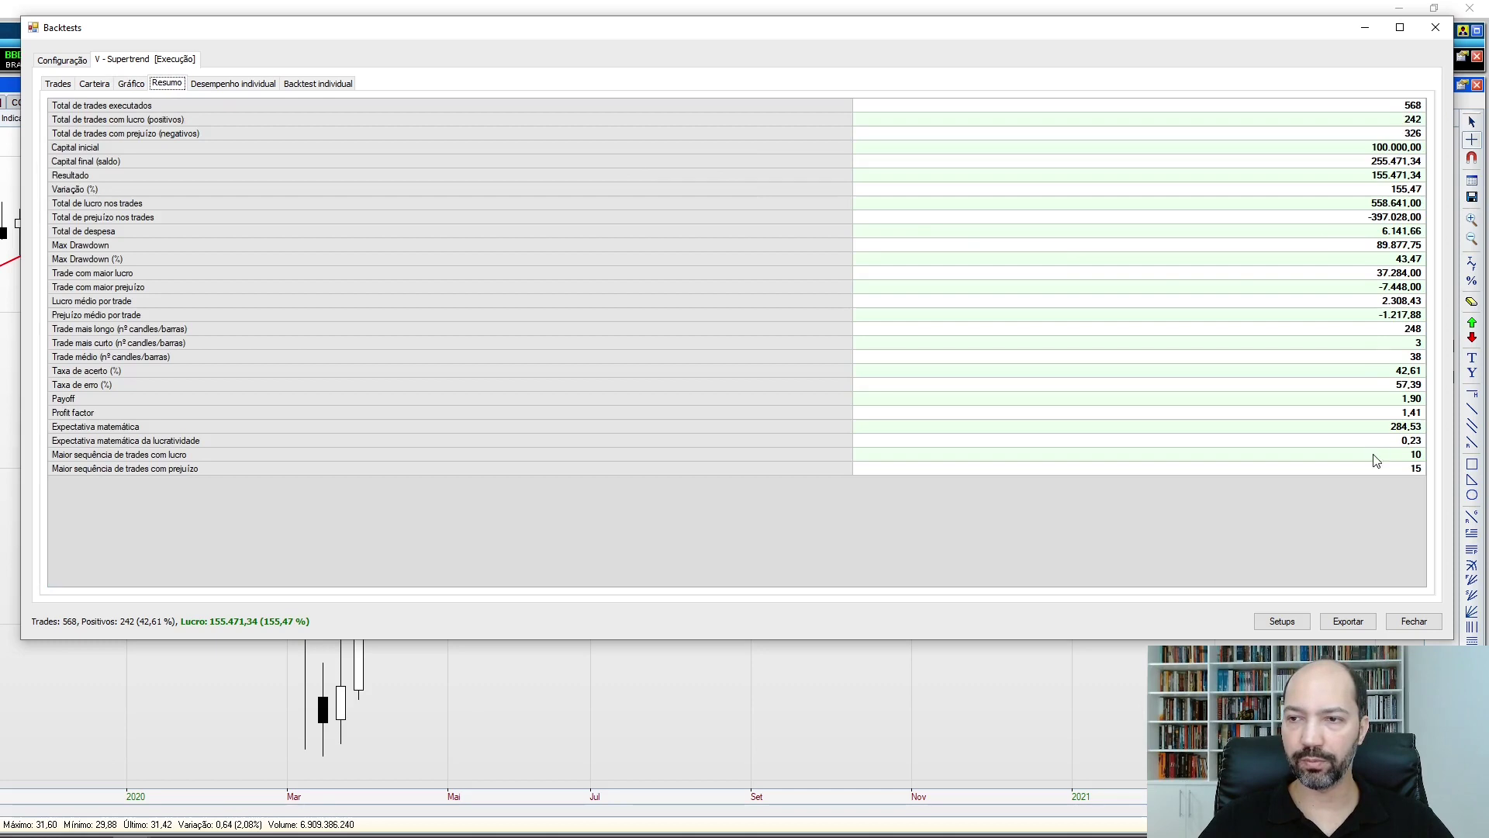
{"action": "left_click", "coordinate": [214, 104]}
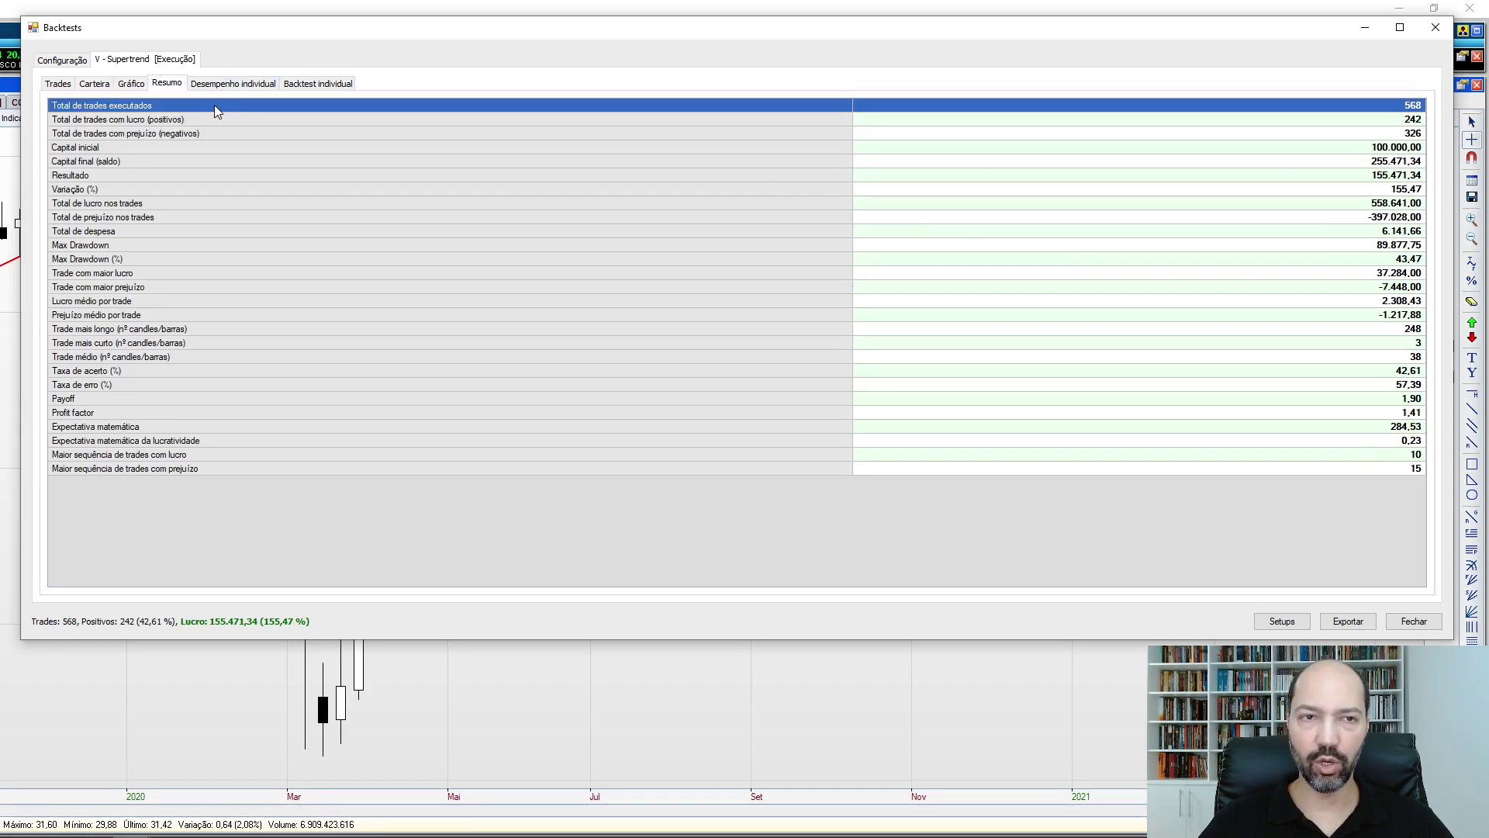
{"action": "left_click", "coordinate": [119, 192]}
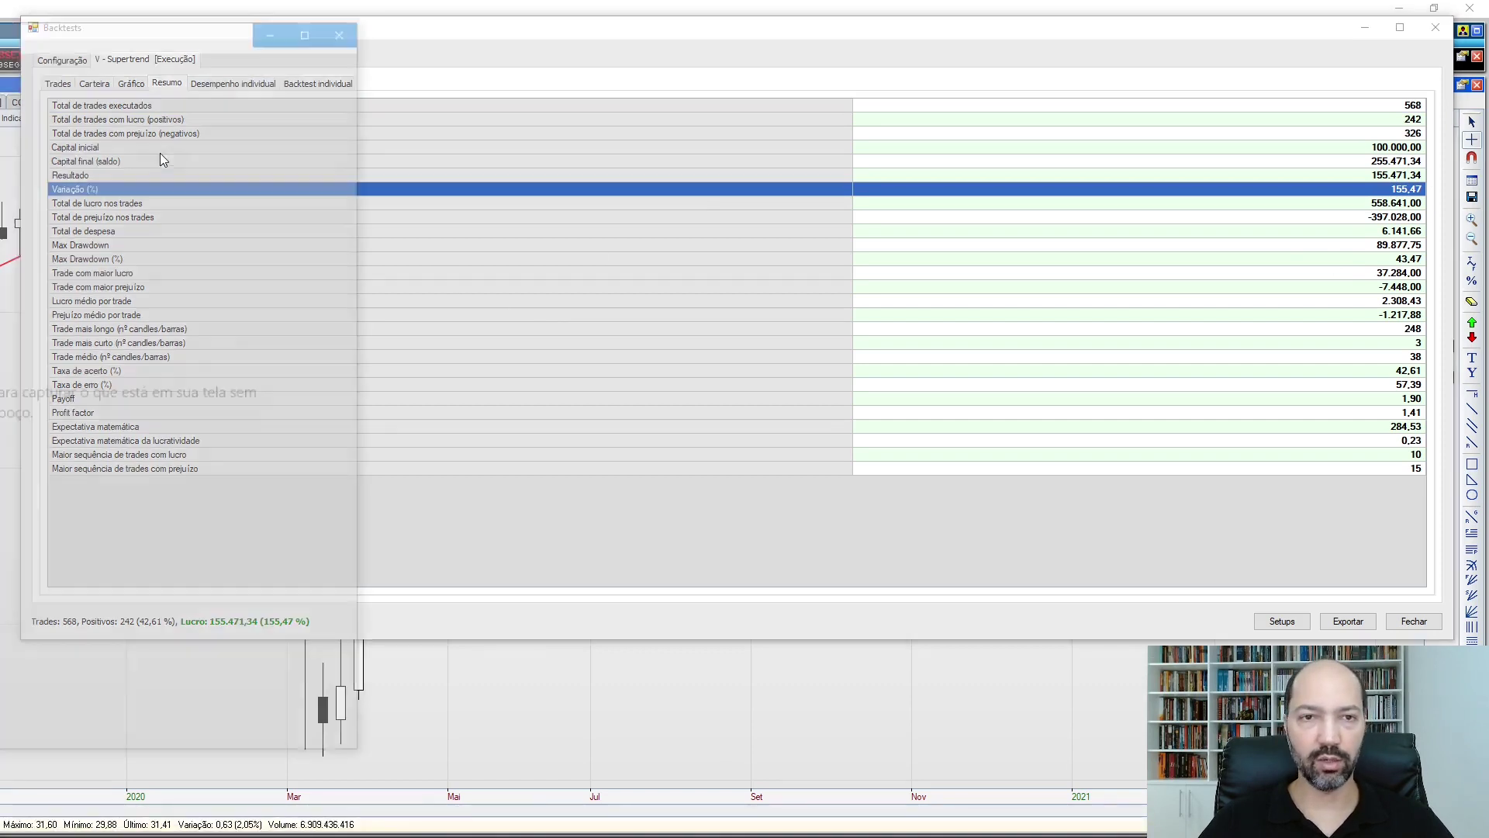
- Capture the summary's value column with Captura e Esboço, then shrink the capture window and place it over the backtest for comparison
{"action": "key", "text": "ctrl+n"}
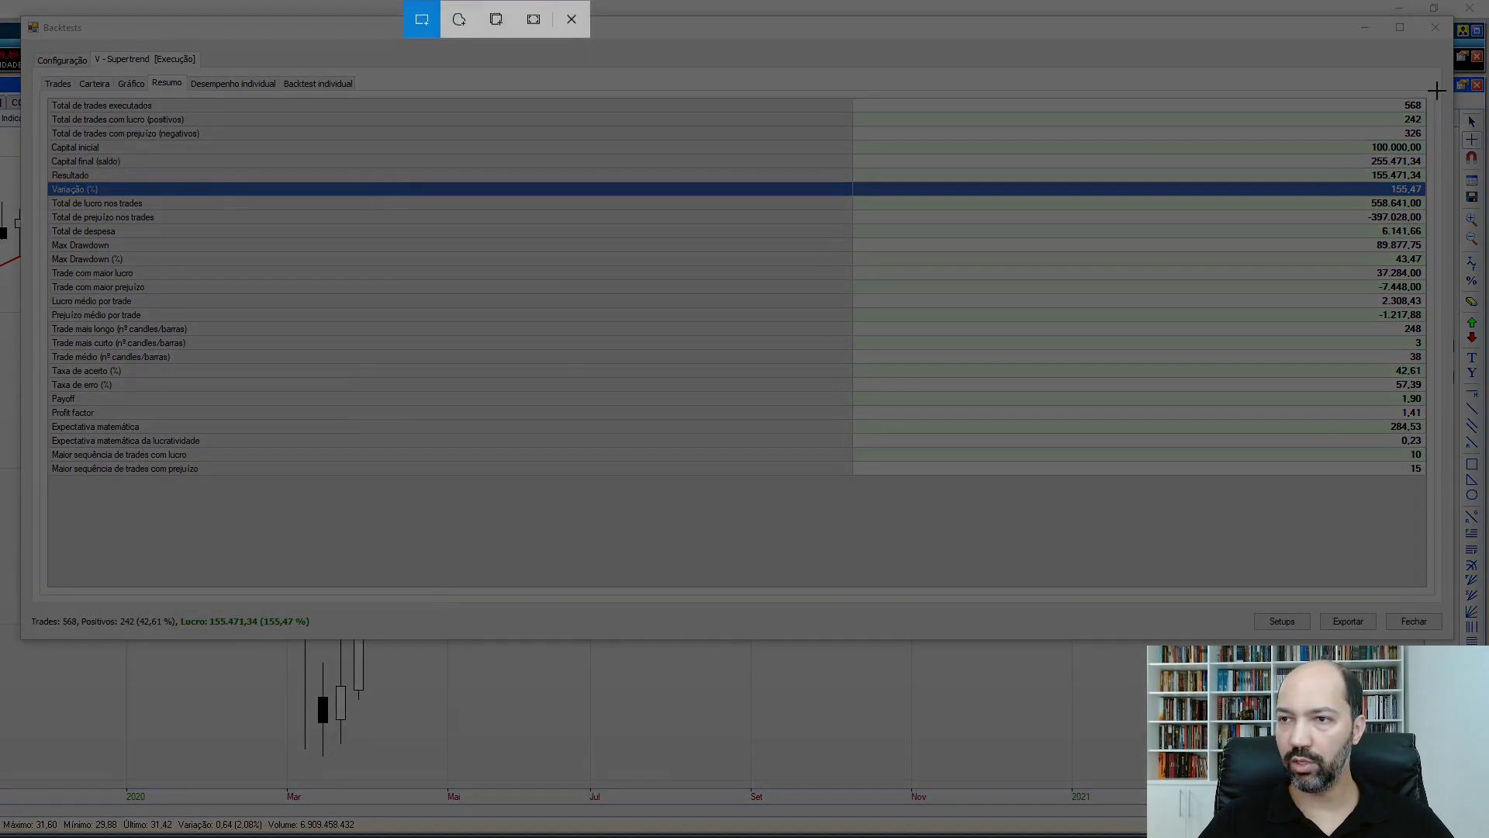
{"action": "mouse_move", "coordinate": [1432, 76]}
{"action": "left_mouse_down"}
{"action": "mouse_move", "coordinate": [1316, 584]}
{"action": "mouse_move", "coordinate": [1260, 535]}
{"action": "mouse_move", "coordinate": [1266, 514]}
{"action": "left_mouse_up"}
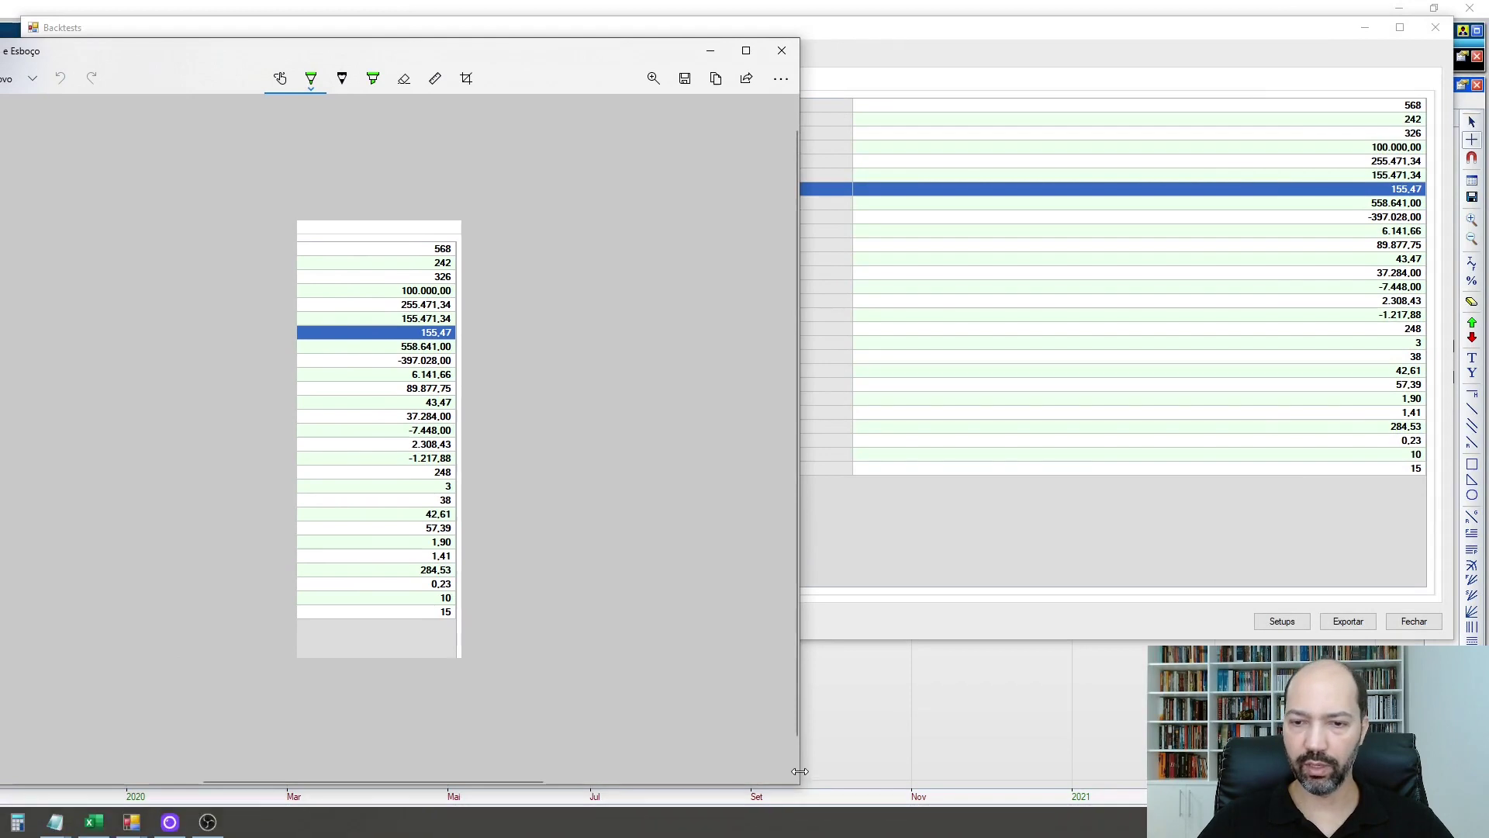
{"action": "left_click_drag", "start_coordinate": [802, 785], "coordinate": [332, 618]}
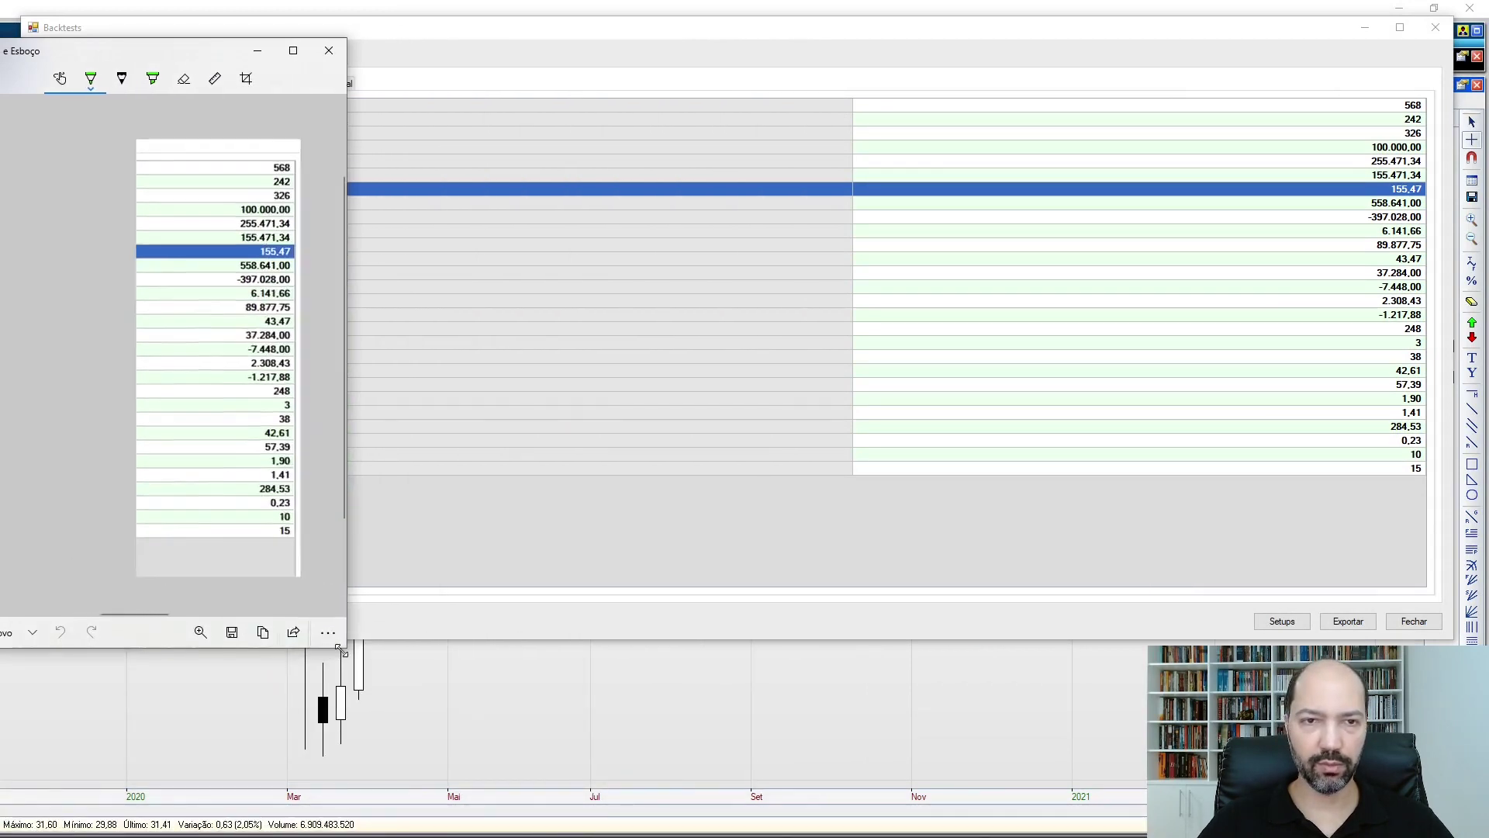
{"action": "left_click_drag", "start_coordinate": [213, 50], "coordinate": [961, 74]}
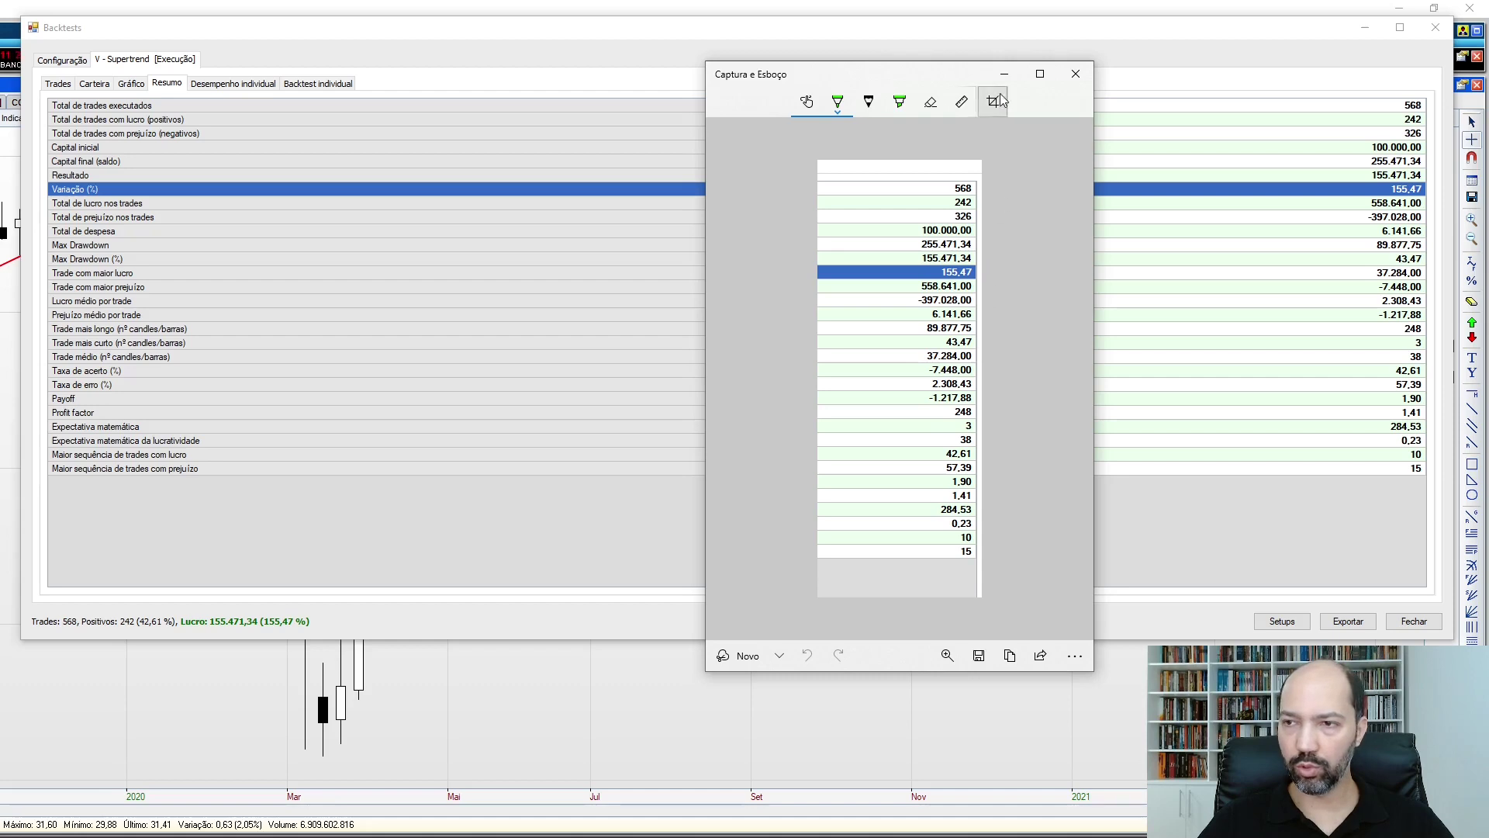
{"action": "left_click_drag", "start_coordinate": [962, 73], "coordinate": [924, 309]}
{"action": "left_click", "coordinate": [101, 261]}
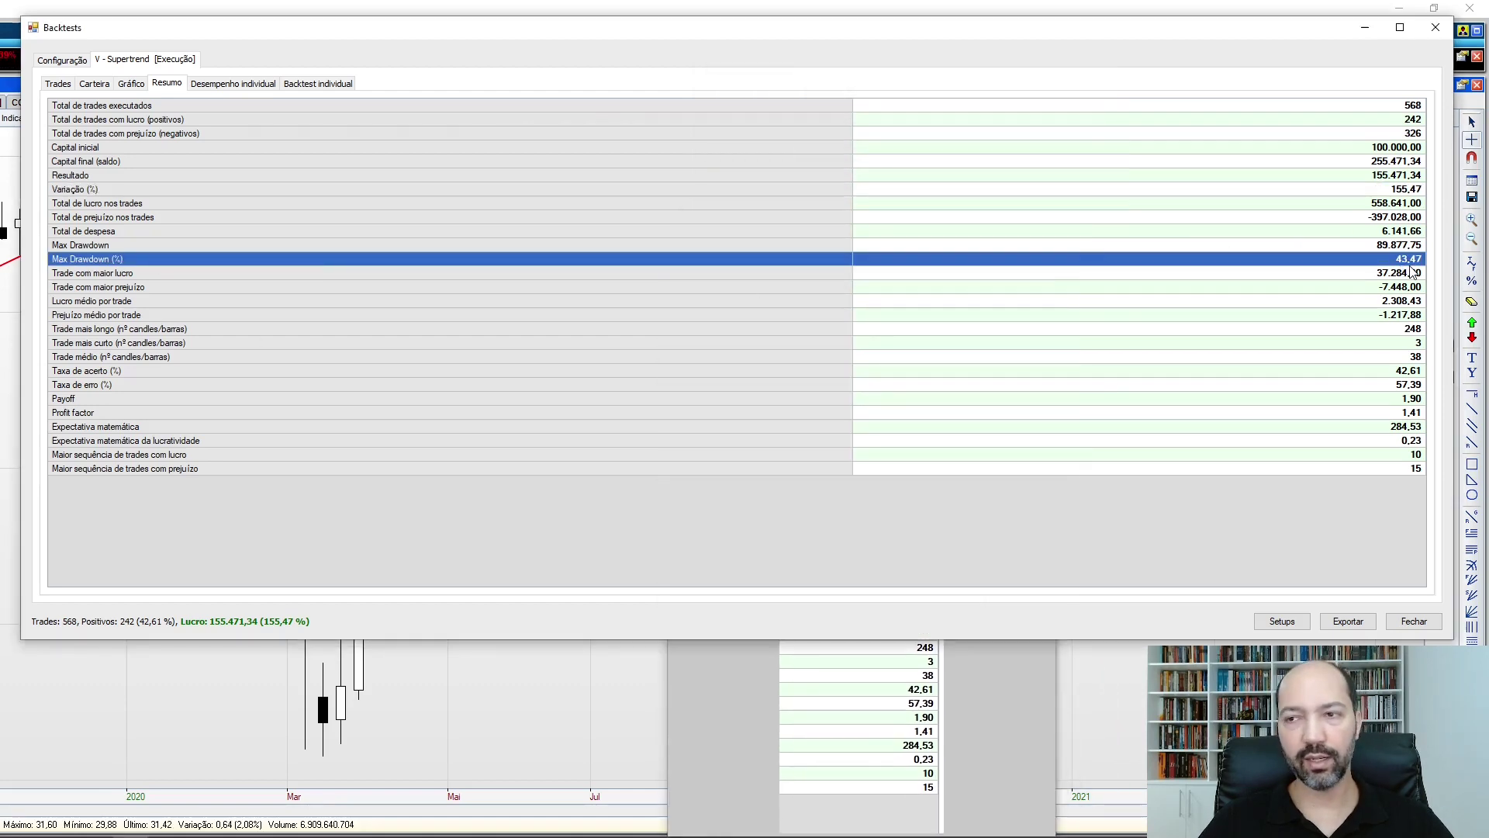
{"action": "left_click", "coordinate": [753, 680]}
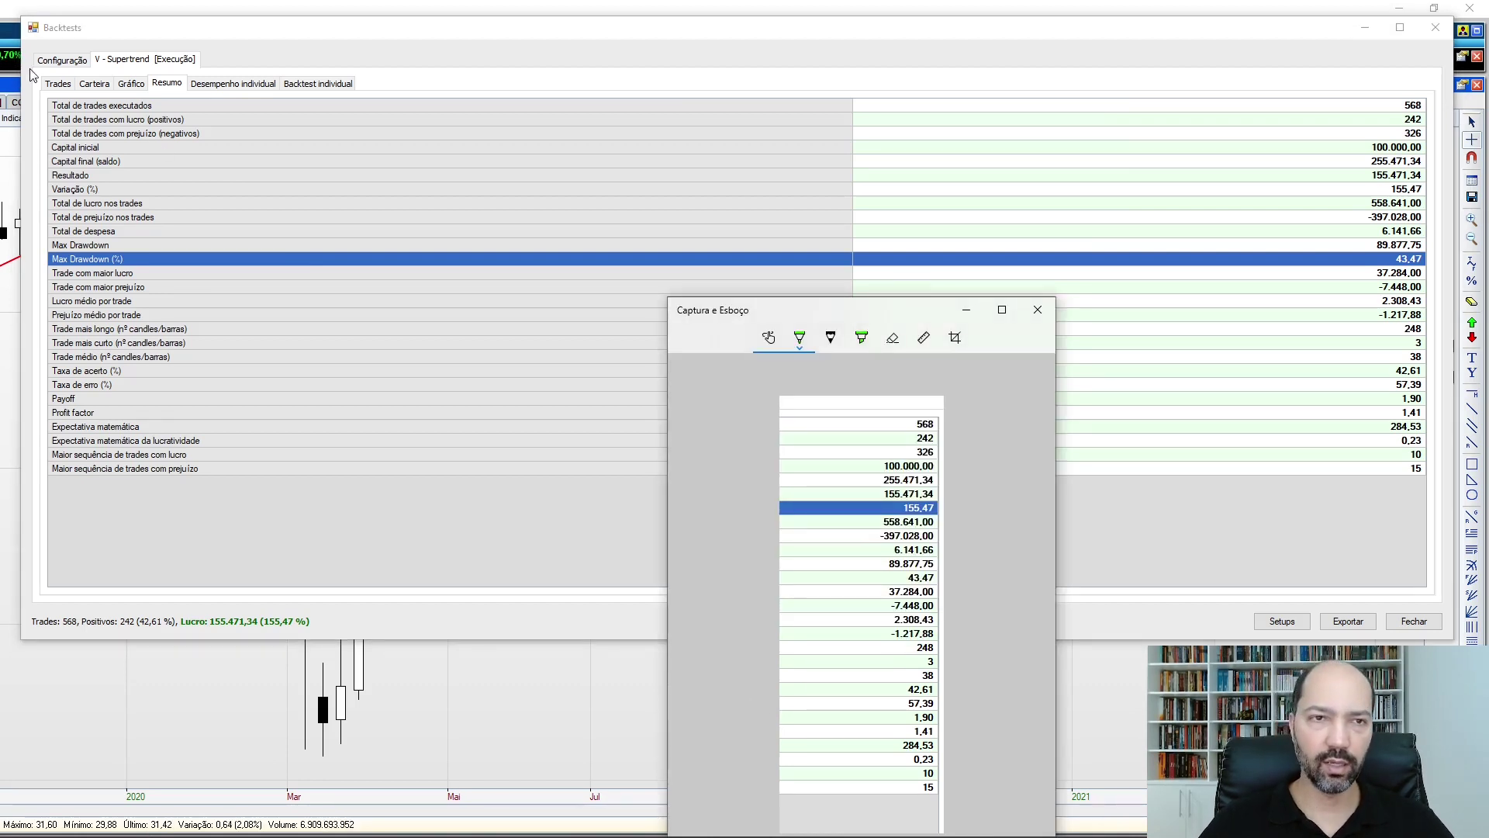
- Set the entry setup of the V - Supertrend backtest to Supertrend compra S-MM-8 and run it
{"action": "left_click", "coordinate": [61, 59]}
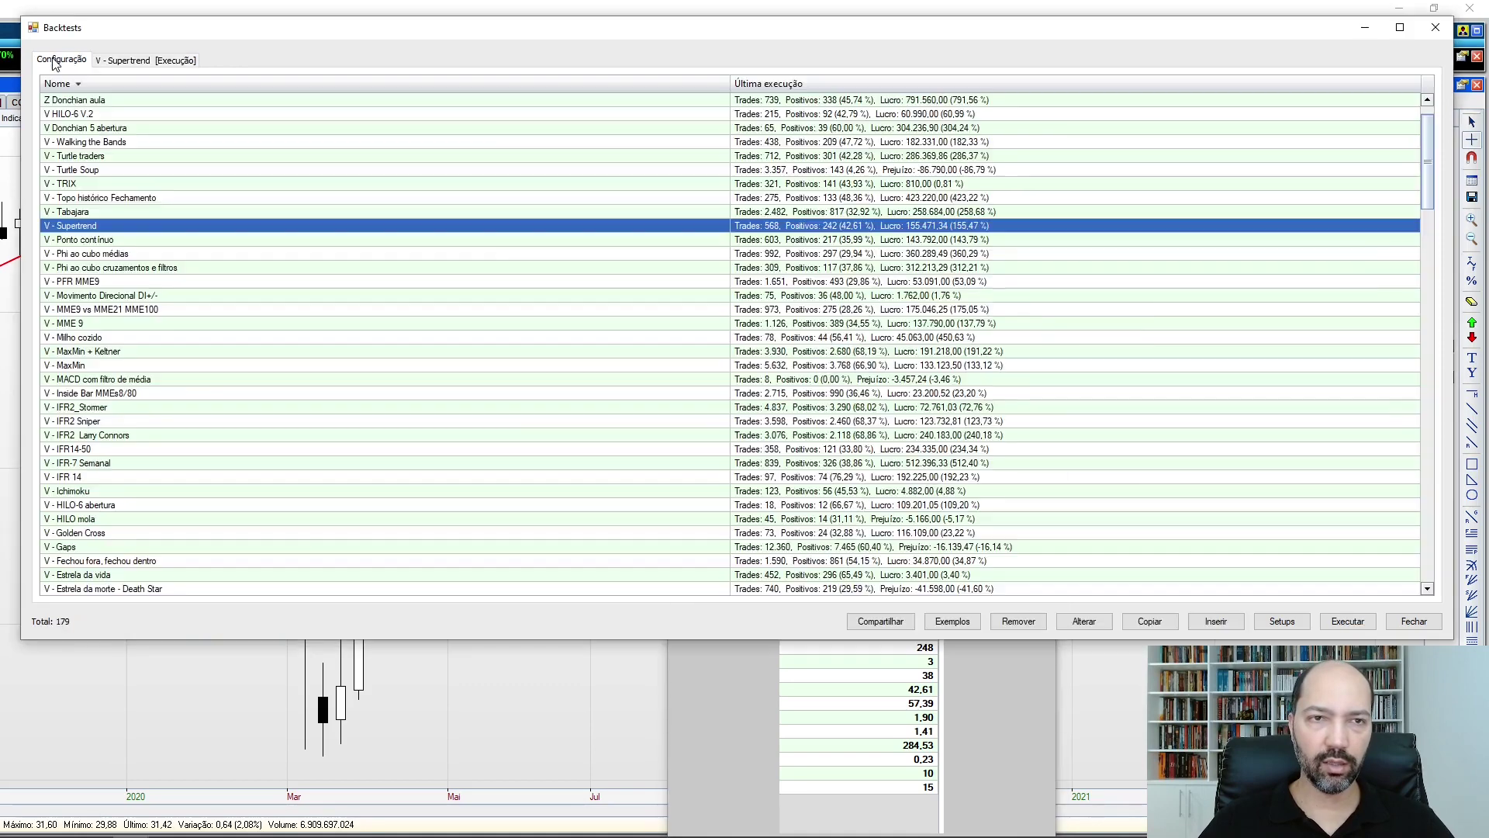
{"action": "left_click", "coordinate": [1085, 622]}
{"action": "left_click", "coordinate": [338, 308]}
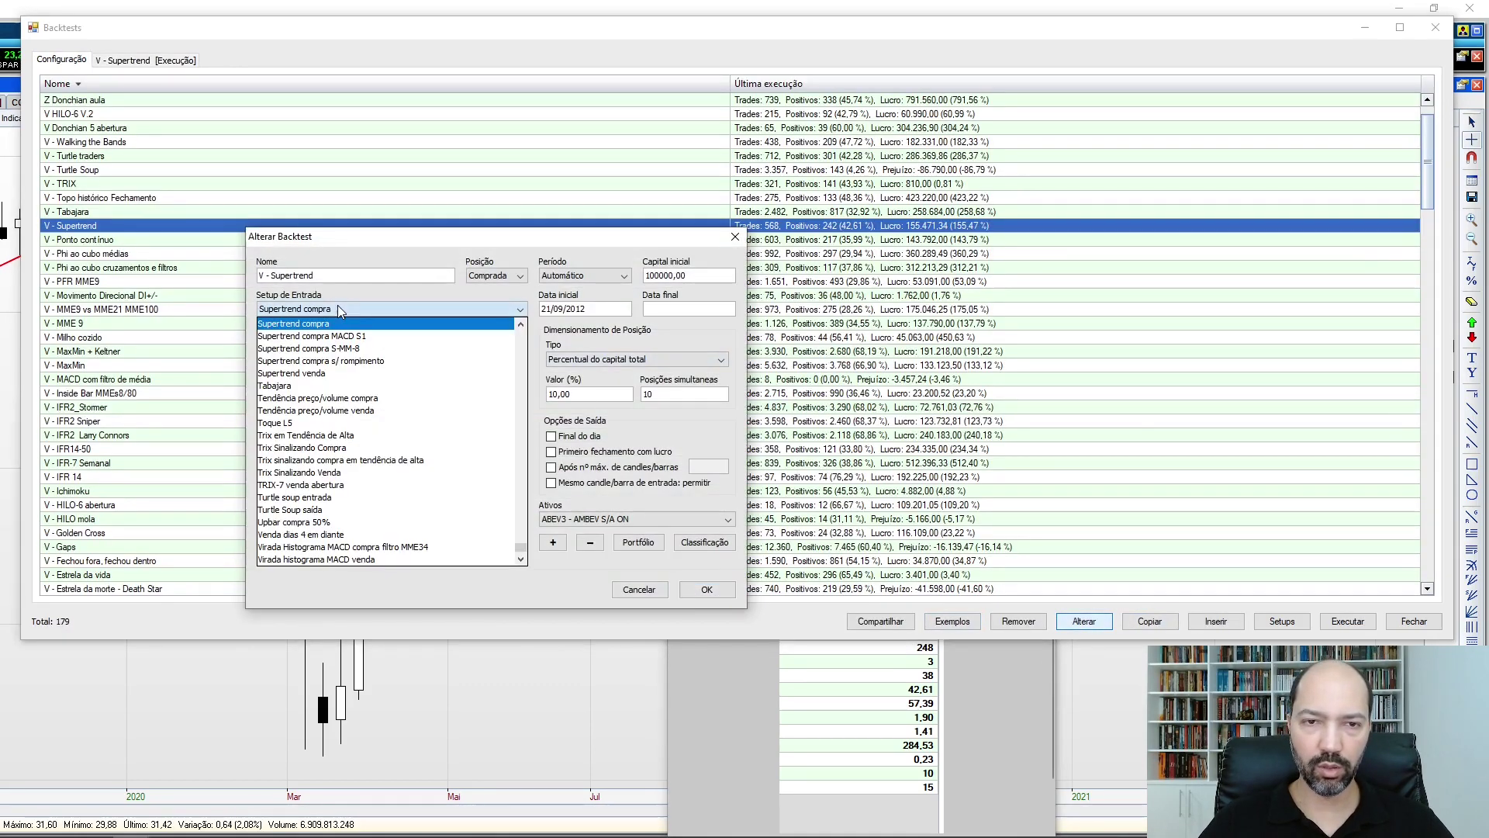
{"action": "left_click", "coordinate": [310, 349]}
{"action": "left_click", "coordinate": [707, 589]}
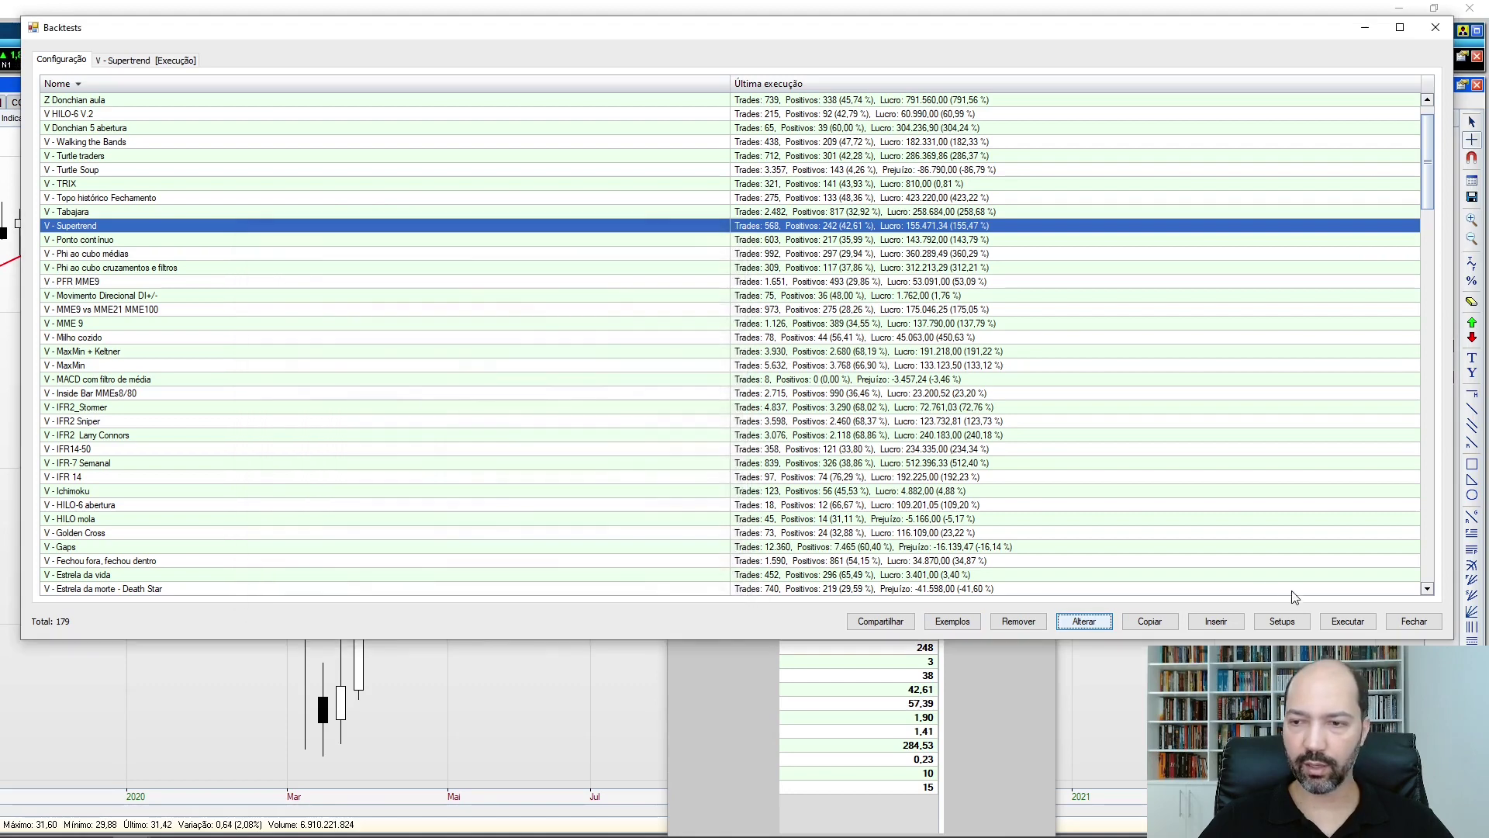
{"action": "left_click", "coordinate": [1348, 621]}
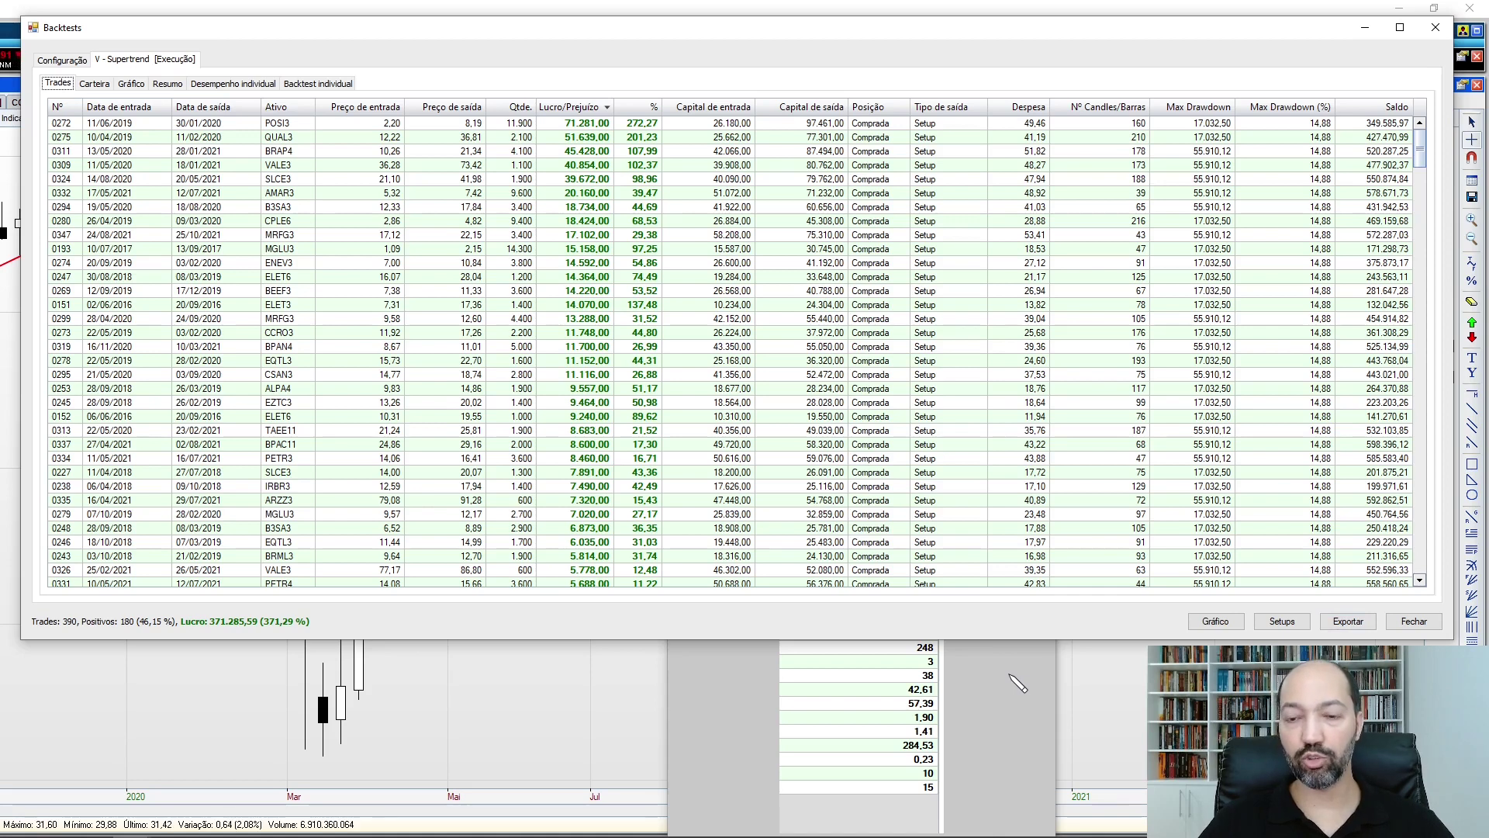
- Examine the equity chart and summary of the rerun V - Supertrend backtest
{"action": "left_click", "coordinate": [1017, 684]}
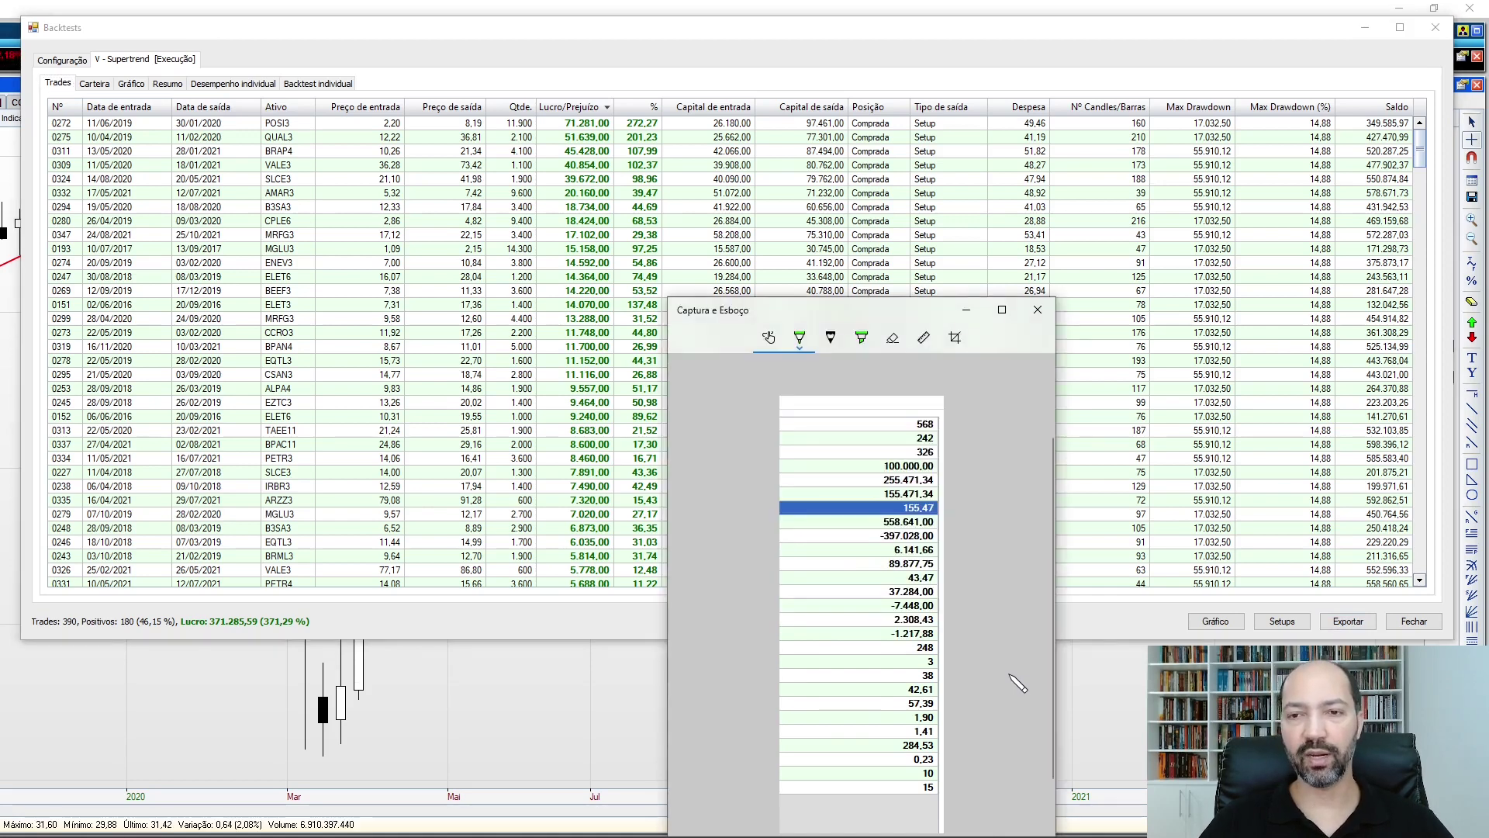
{"action": "left_click", "coordinate": [131, 83]}
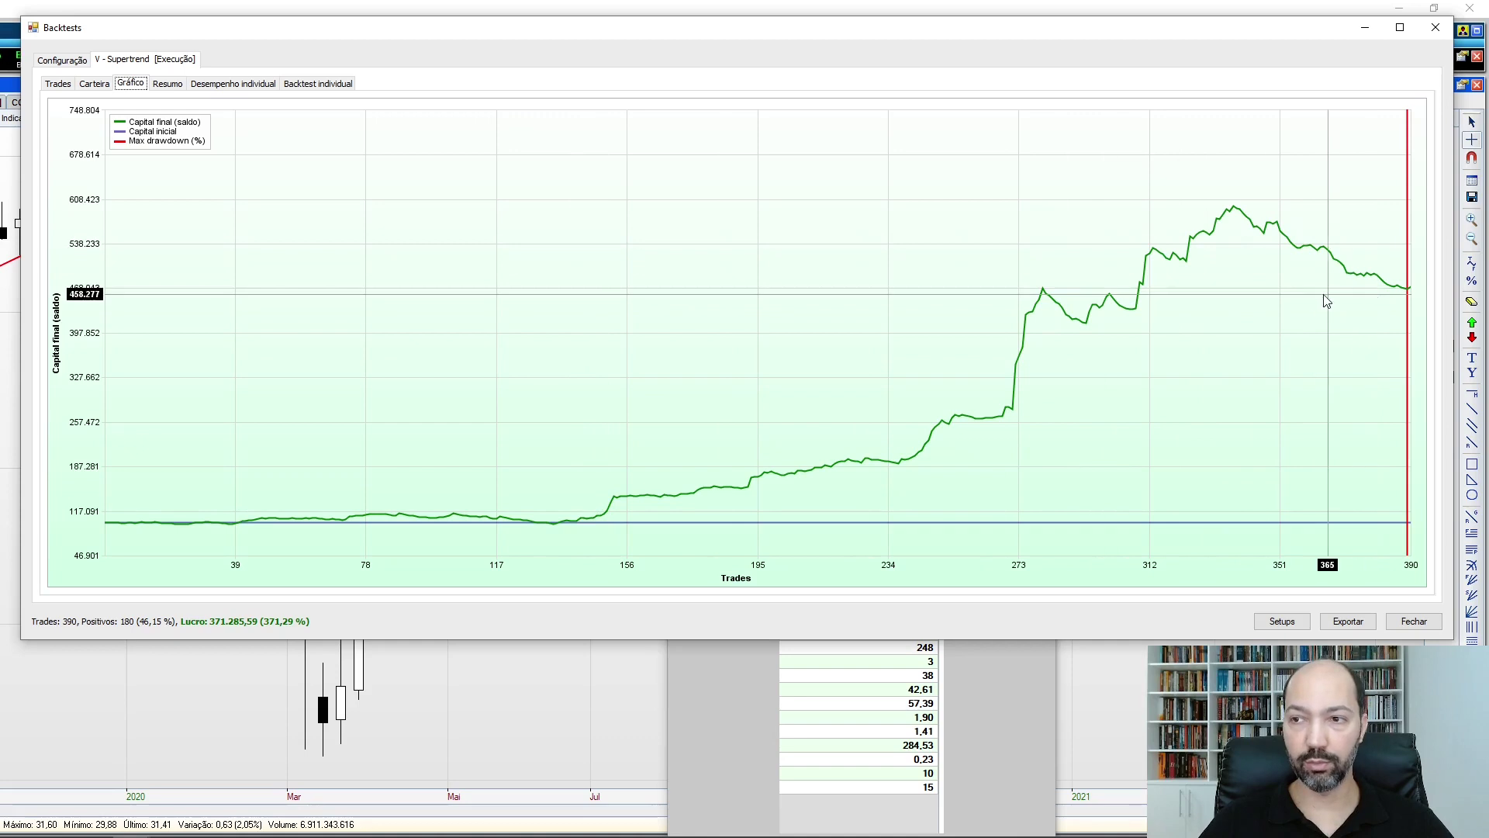
{"action": "left_click", "coordinate": [168, 85]}
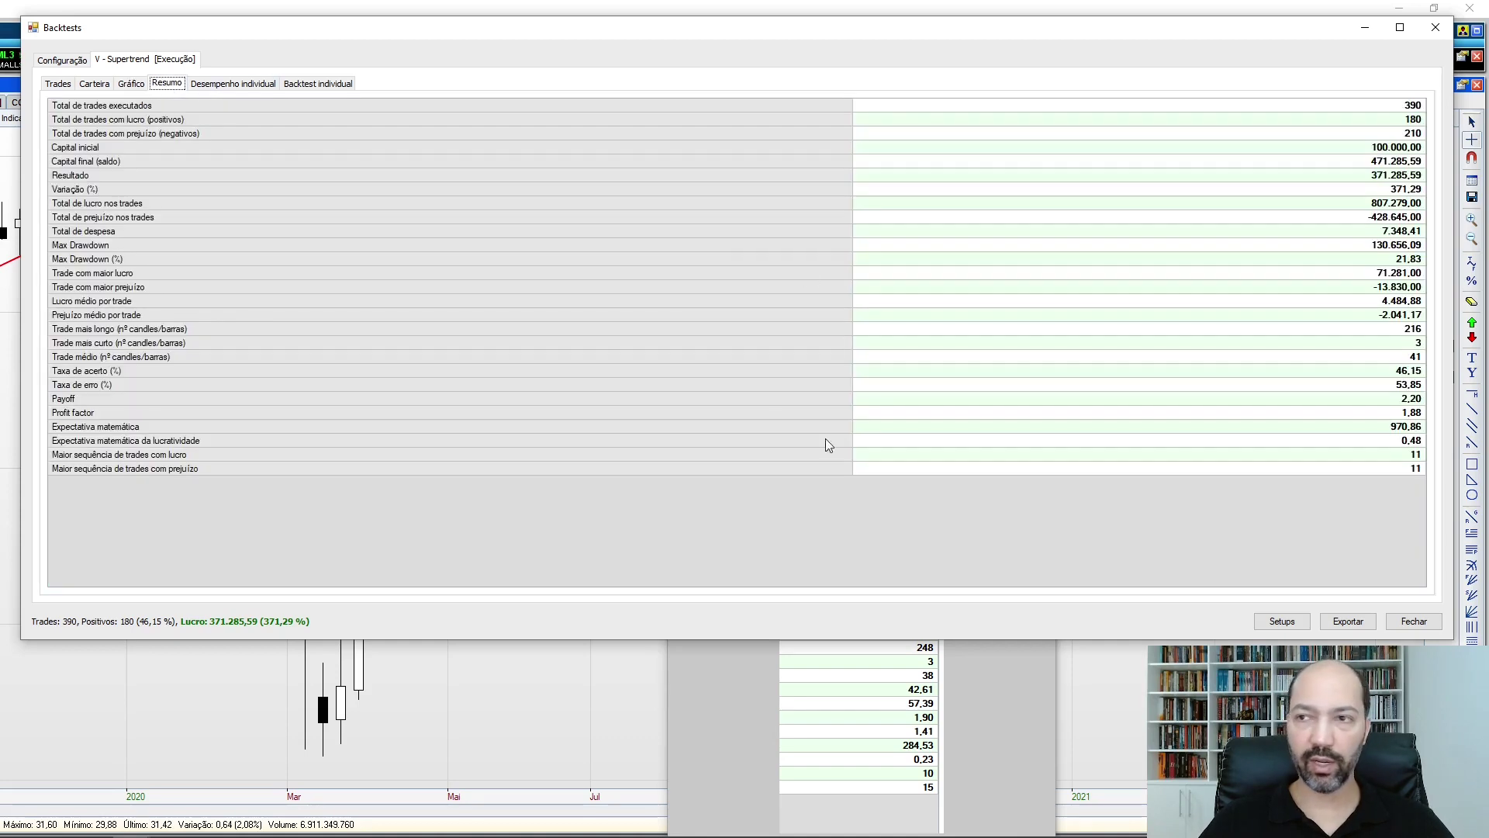
- Align the captured value column beside the new summary's values and compare the Variação (%) row
{"action": "left_click_drag", "start_coordinate": [907, 295], "coordinate": [1185, 46]}
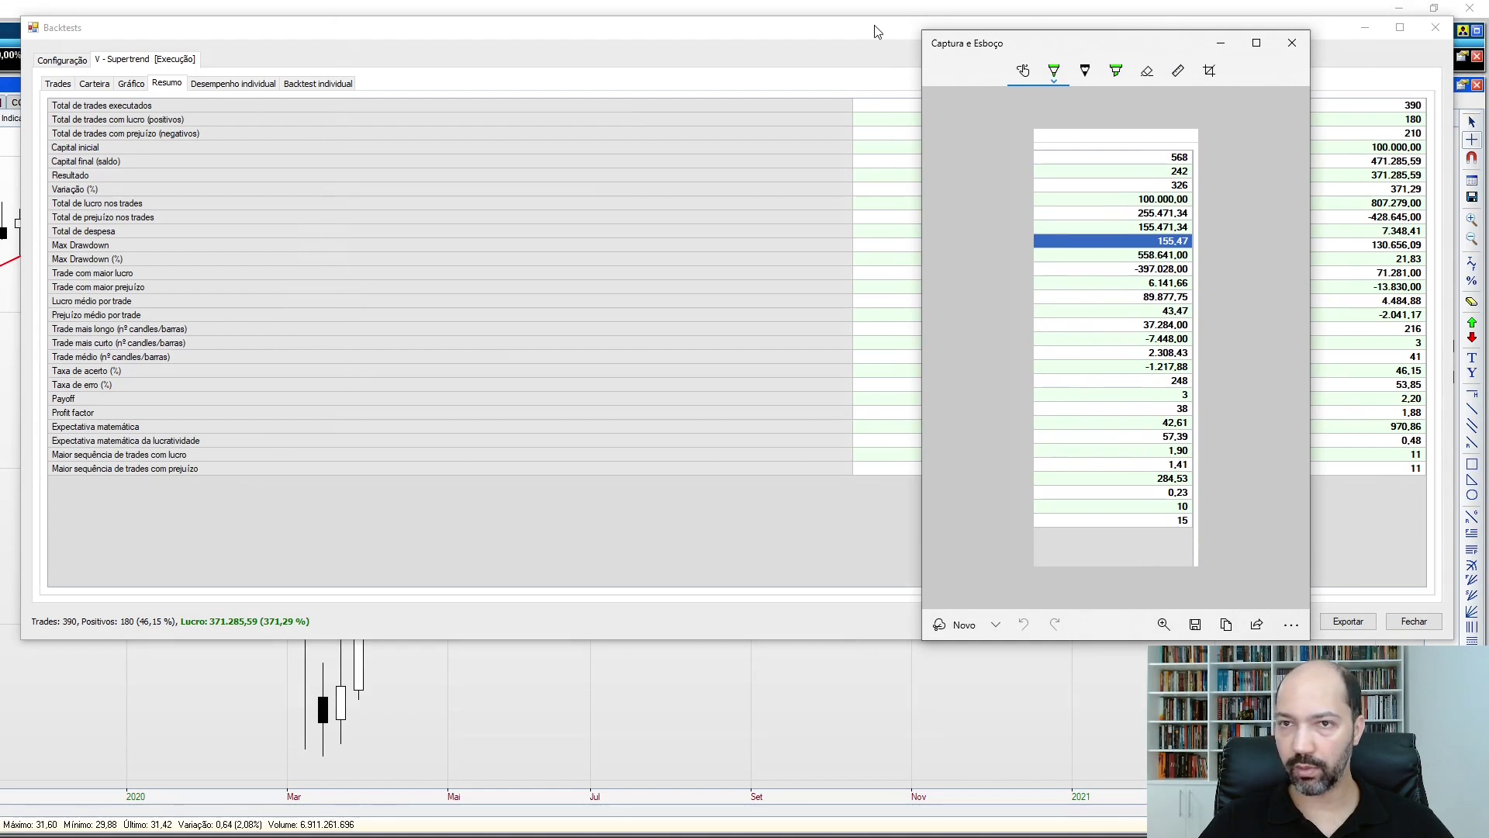
{"action": "left_click_drag", "start_coordinate": [878, 32], "coordinate": [865, 56]}
{"action": "left_click_drag", "start_coordinate": [1100, 38], "coordinate": [1154, 21]}
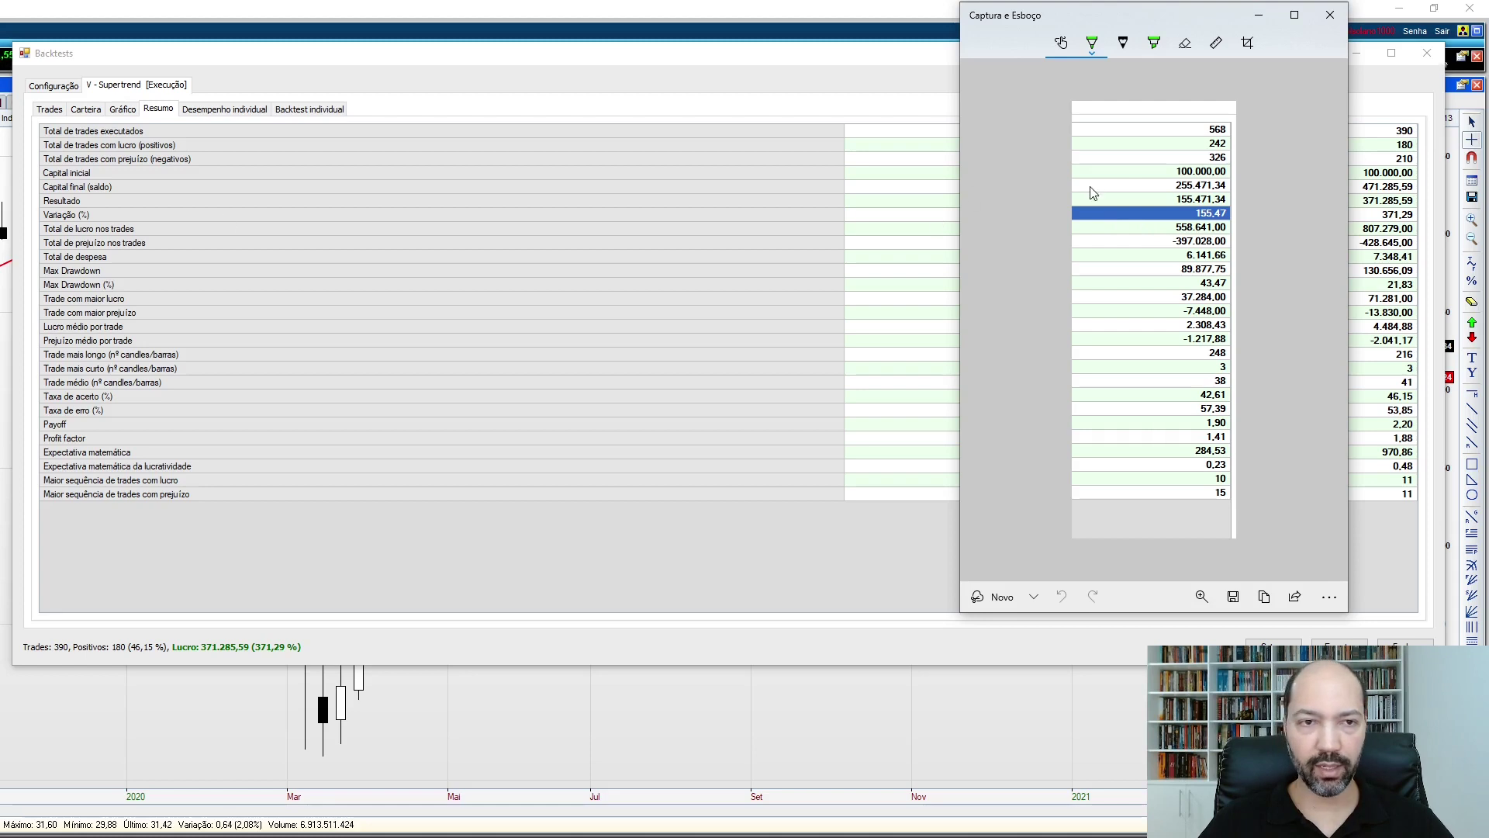
{"action": "left_click", "coordinate": [466, 222]}
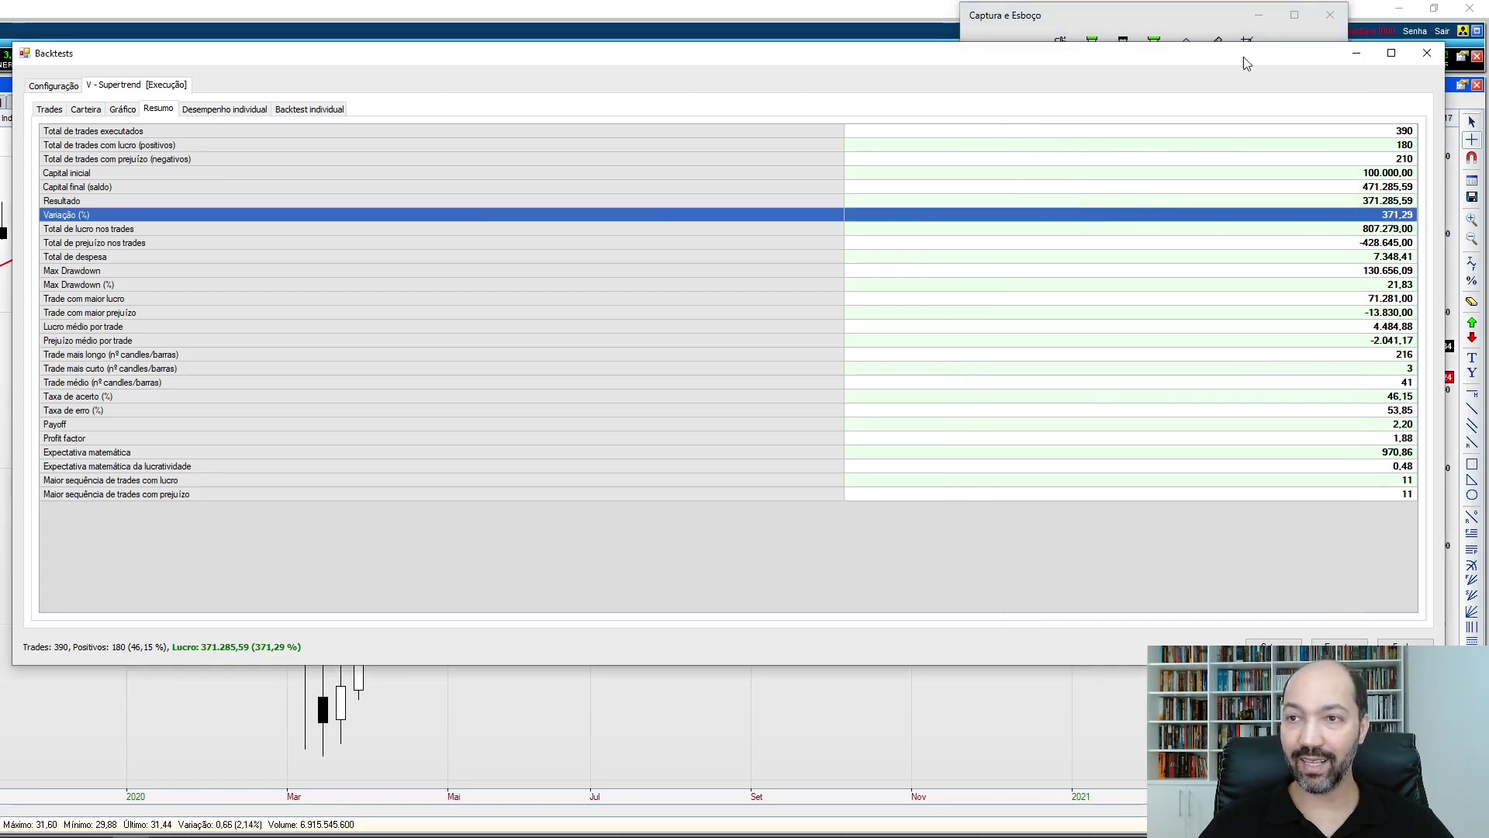
{"action": "left_click", "coordinate": [1220, 16]}
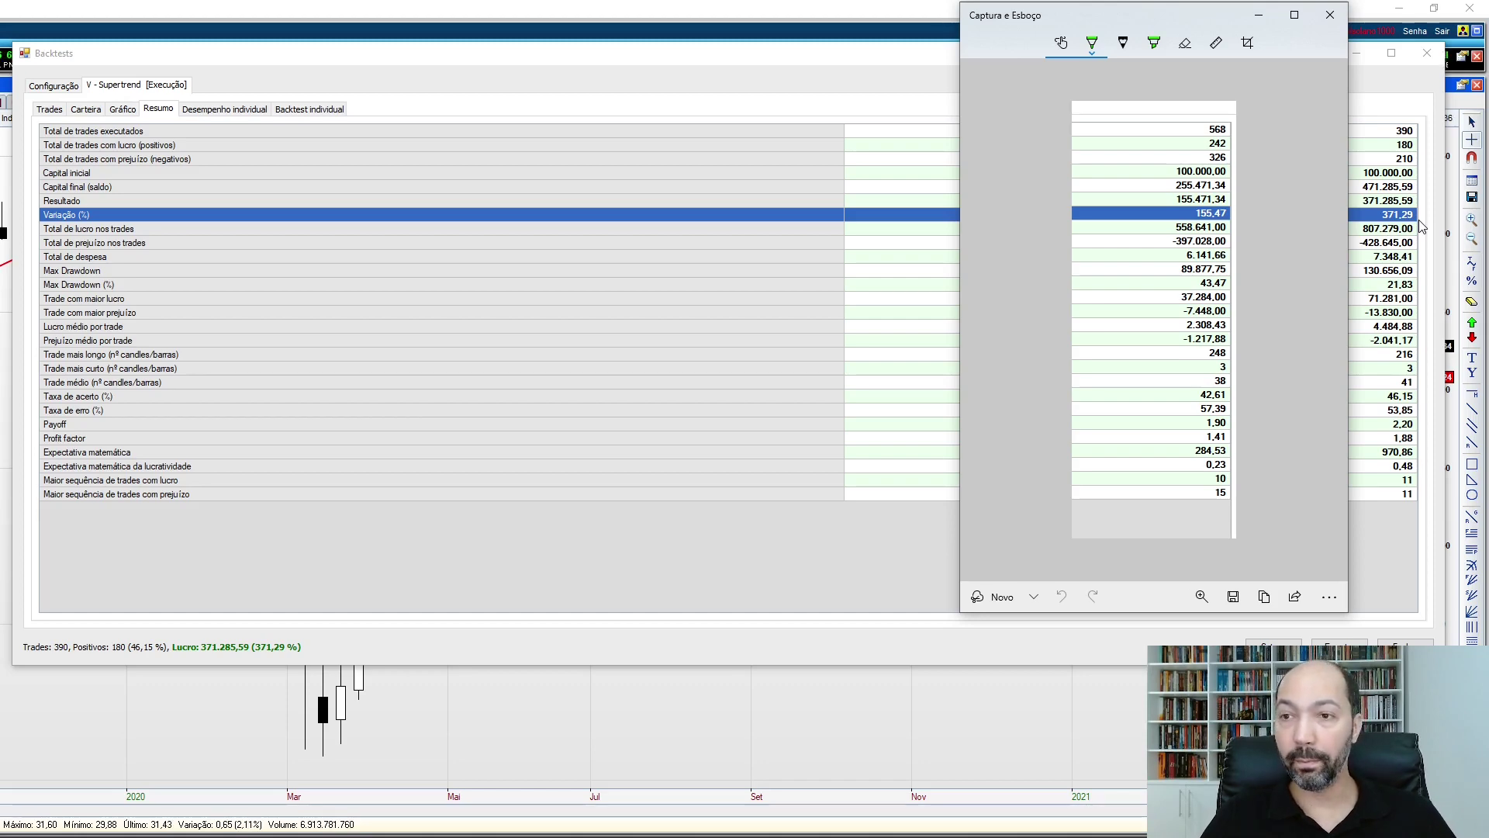
- Mark the maximum drawdown percentage, hit rate, payoff and mathematical expectation of profitability on the capture with green pen strokes
{"action": "left_click", "coordinate": [122, 287]}
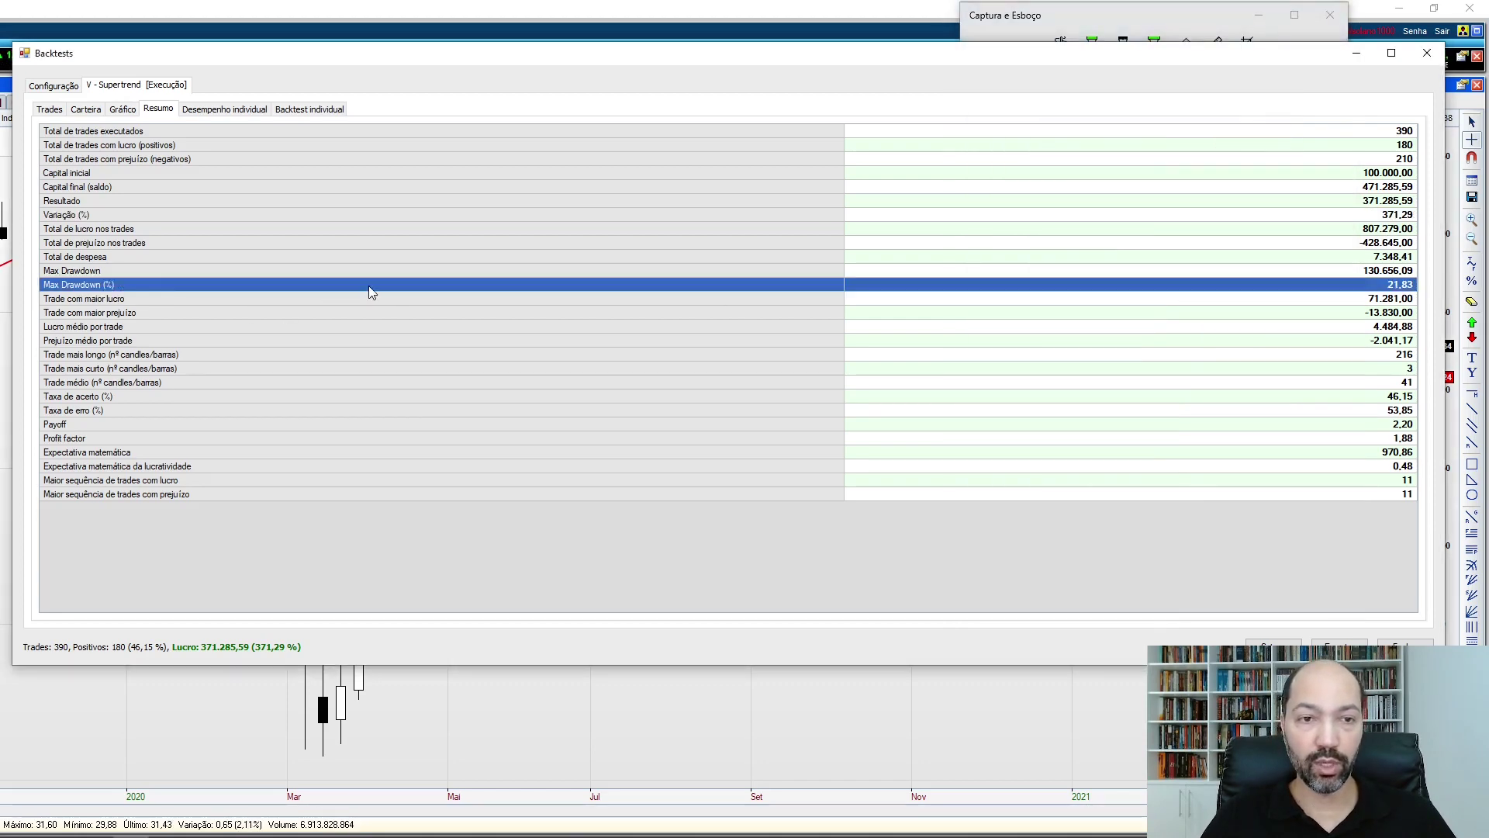
{"action": "key", "text": "alt+Tab"}
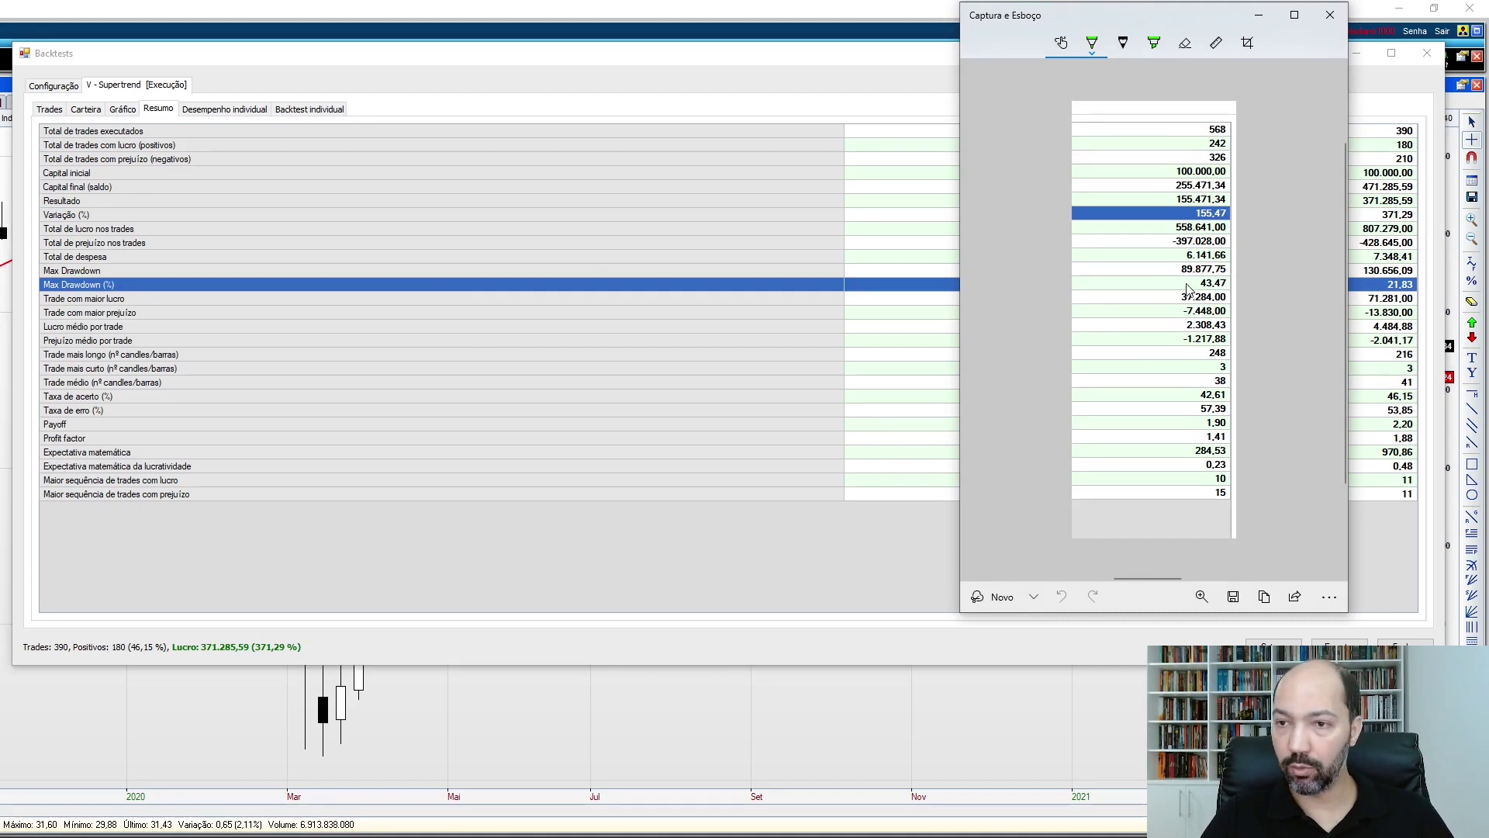
{"action": "left_click_drag", "start_coordinate": [1163, 286], "coordinate": [1190, 287]}
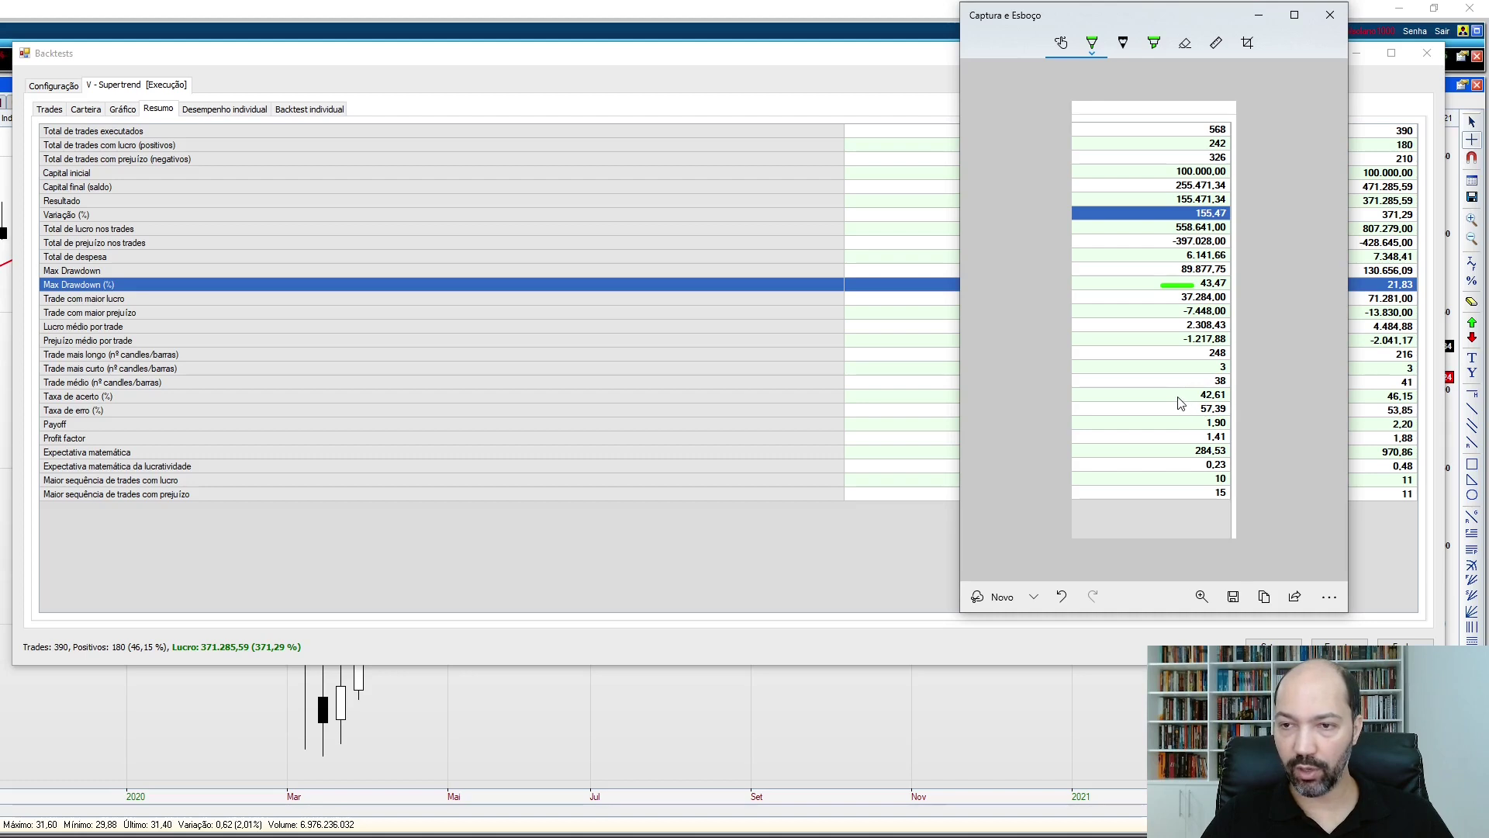
{"action": "left_click_drag", "start_coordinate": [1173, 399], "coordinate": [1195, 398]}
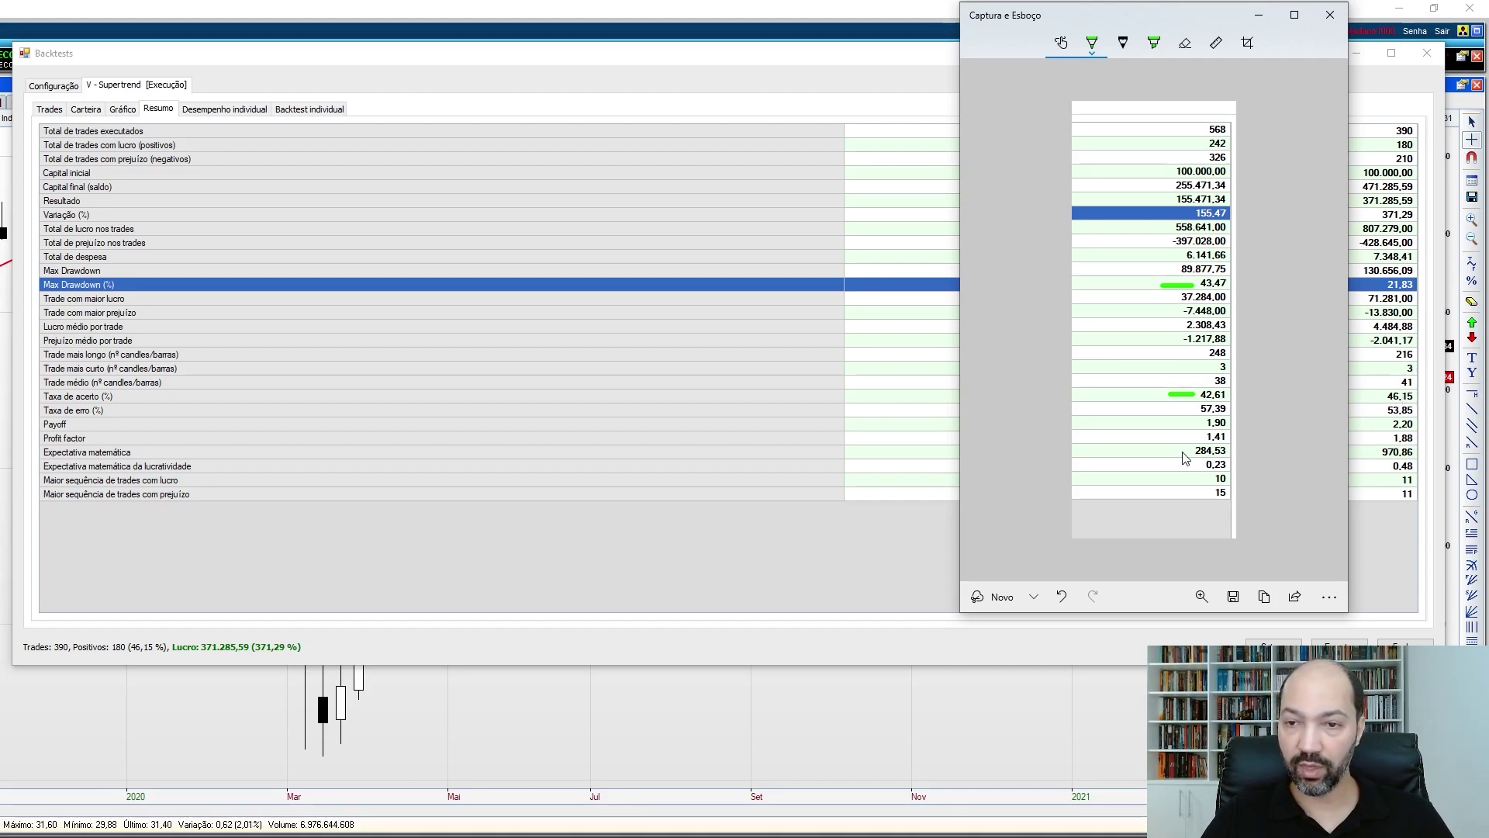
{"action": "left_click_drag", "start_coordinate": [1172, 425], "coordinate": [1197, 425]}
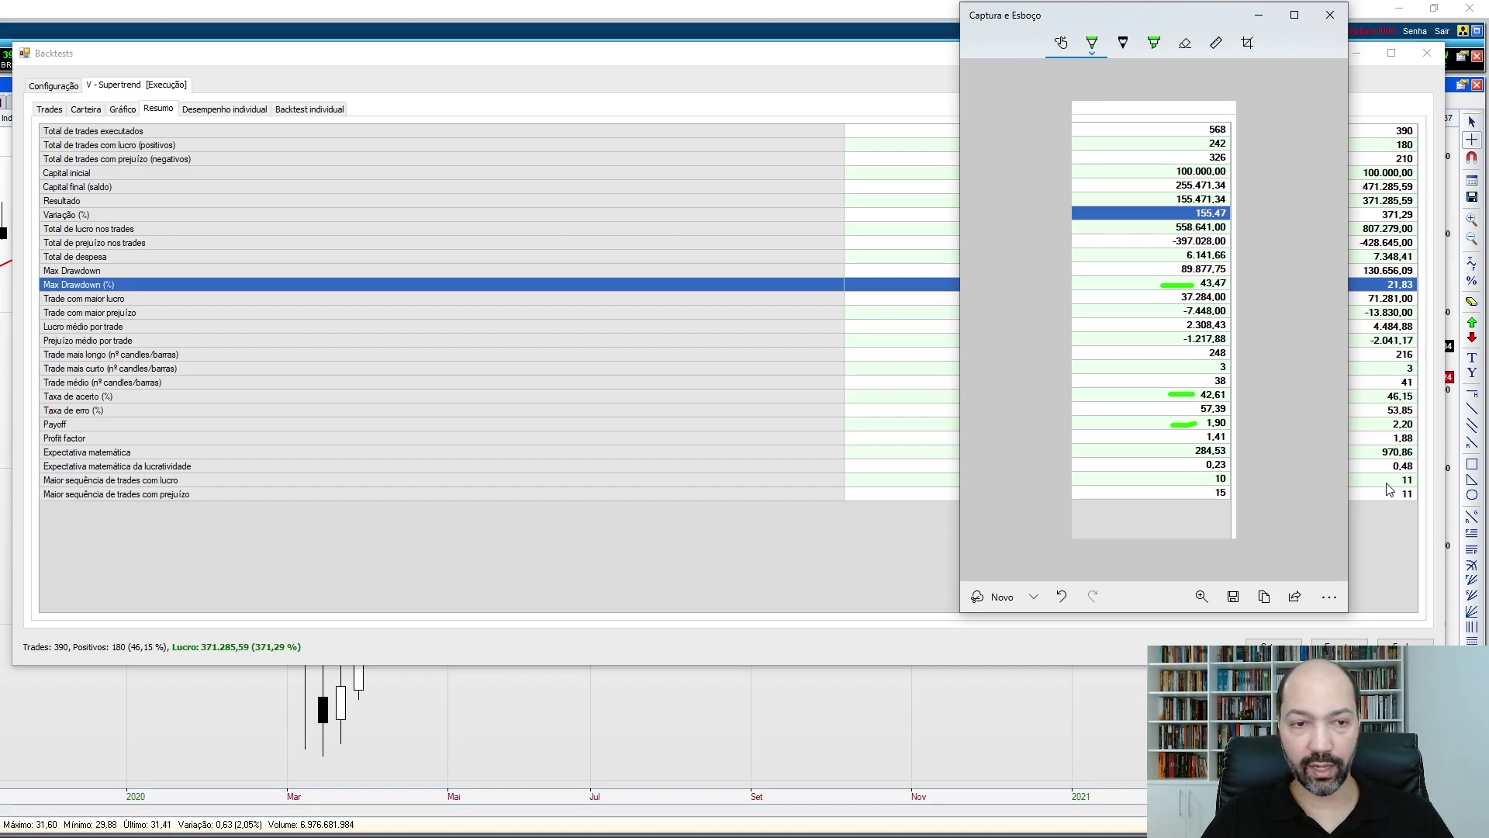
{"action": "left_click_drag", "start_coordinate": [1169, 464], "coordinate": [1195, 466]}
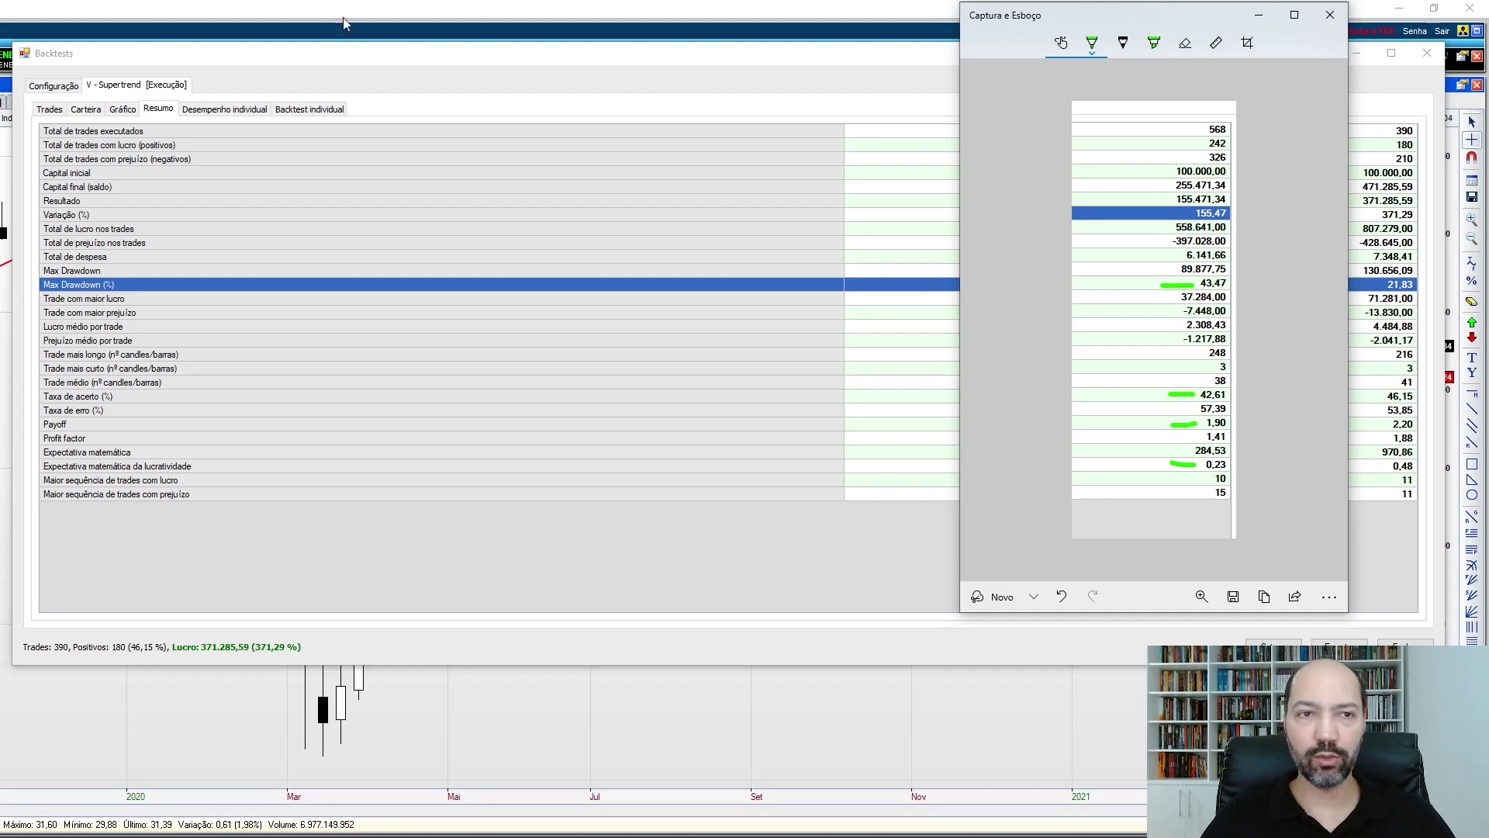
- Change the entry setup of the V - Turtle traders backtest to Donchian 20 compra and save the configuration
{"action": "left_click", "coordinate": [56, 86]}
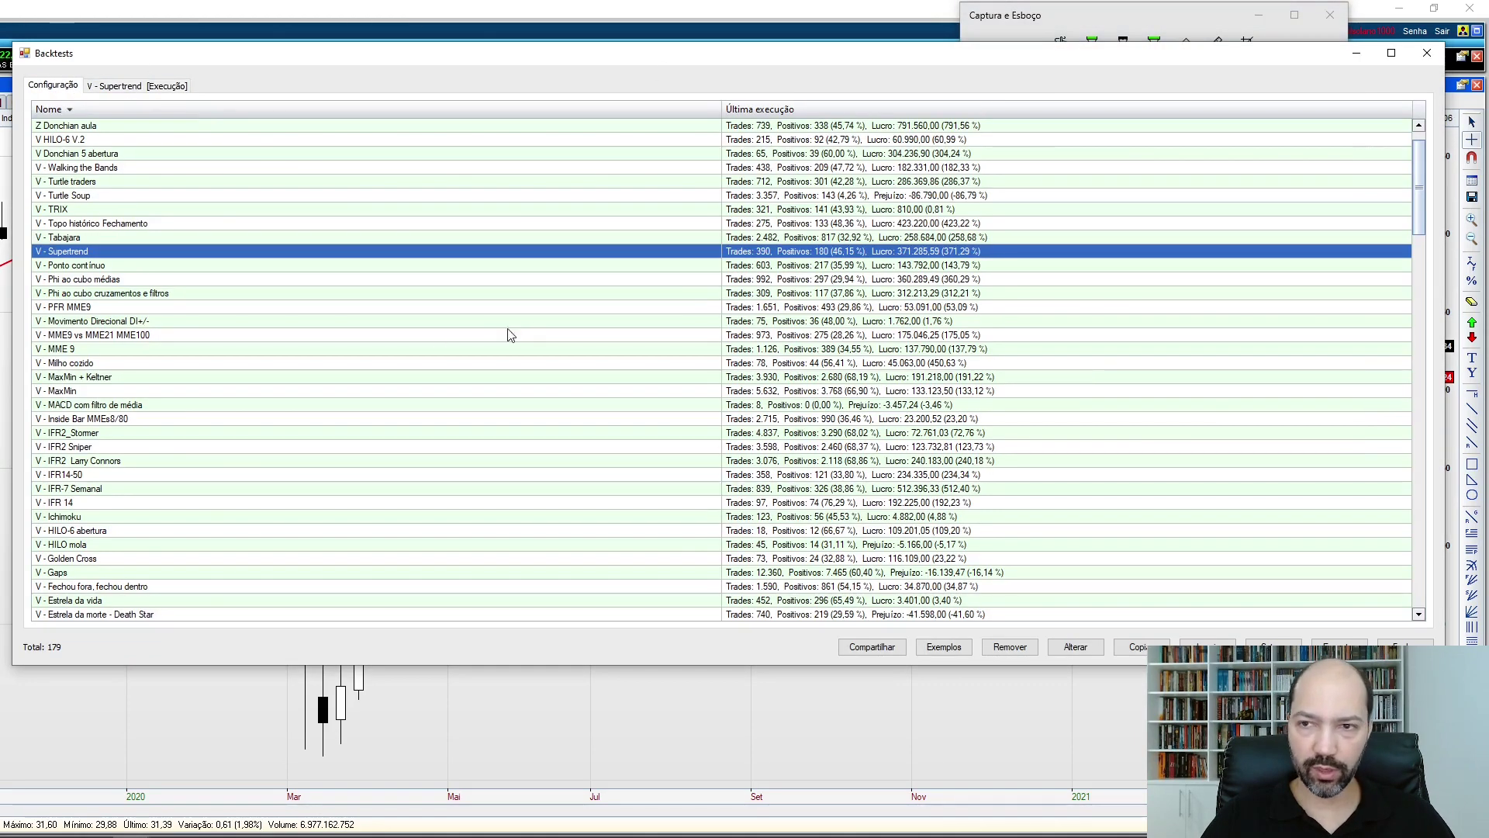
{"action": "scroll", "coordinate": [170, 455], "scroll_direction": "down", "scroll_amount": 2}
{"action": "scroll", "coordinate": [174, 458], "scroll_direction": "down", "scroll_amount": 1}
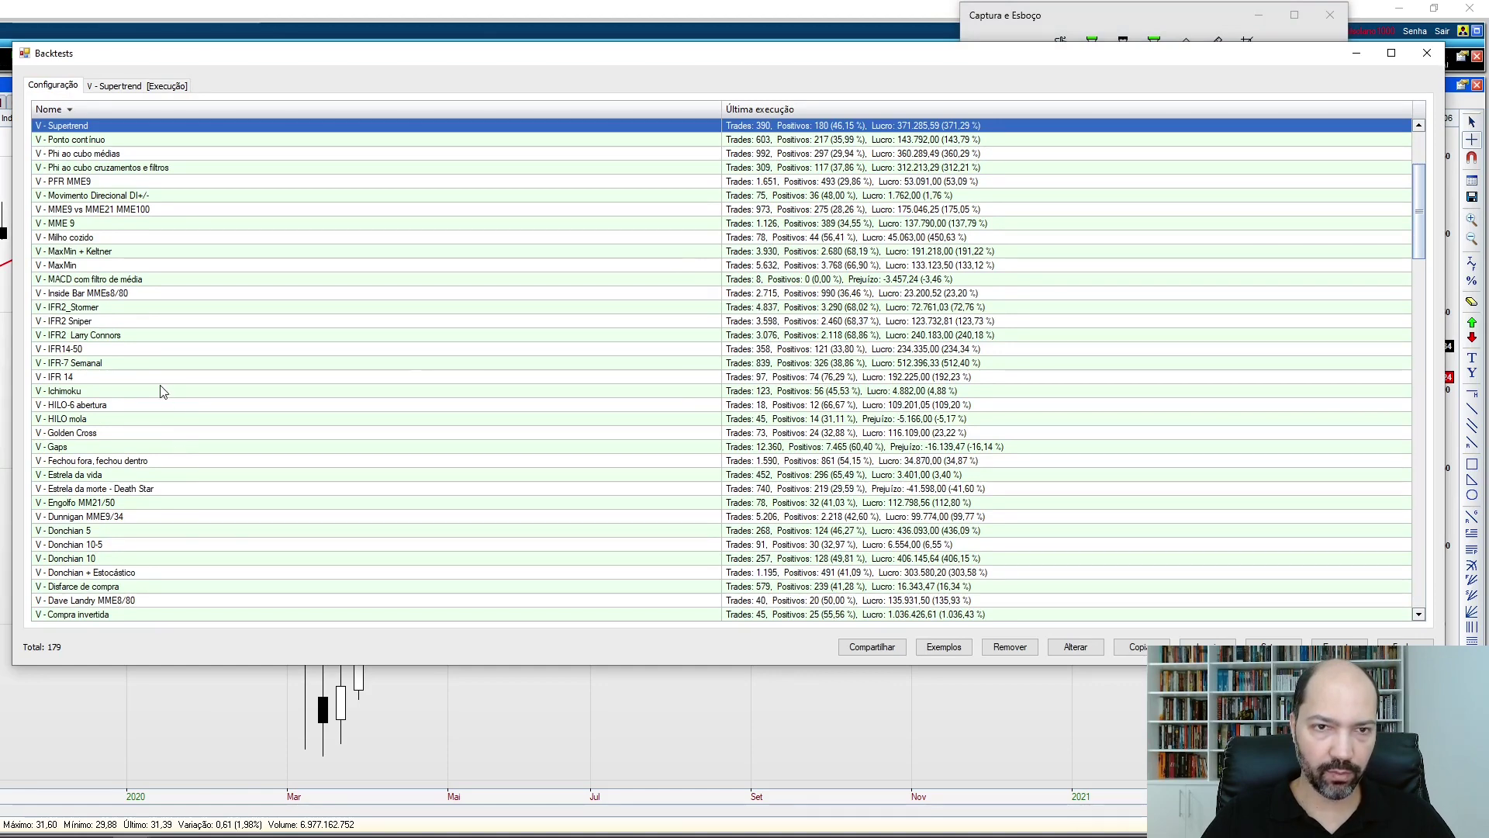
{"action": "scroll", "coordinate": [165, 388], "scroll_direction": "up", "scroll_amount": 2}
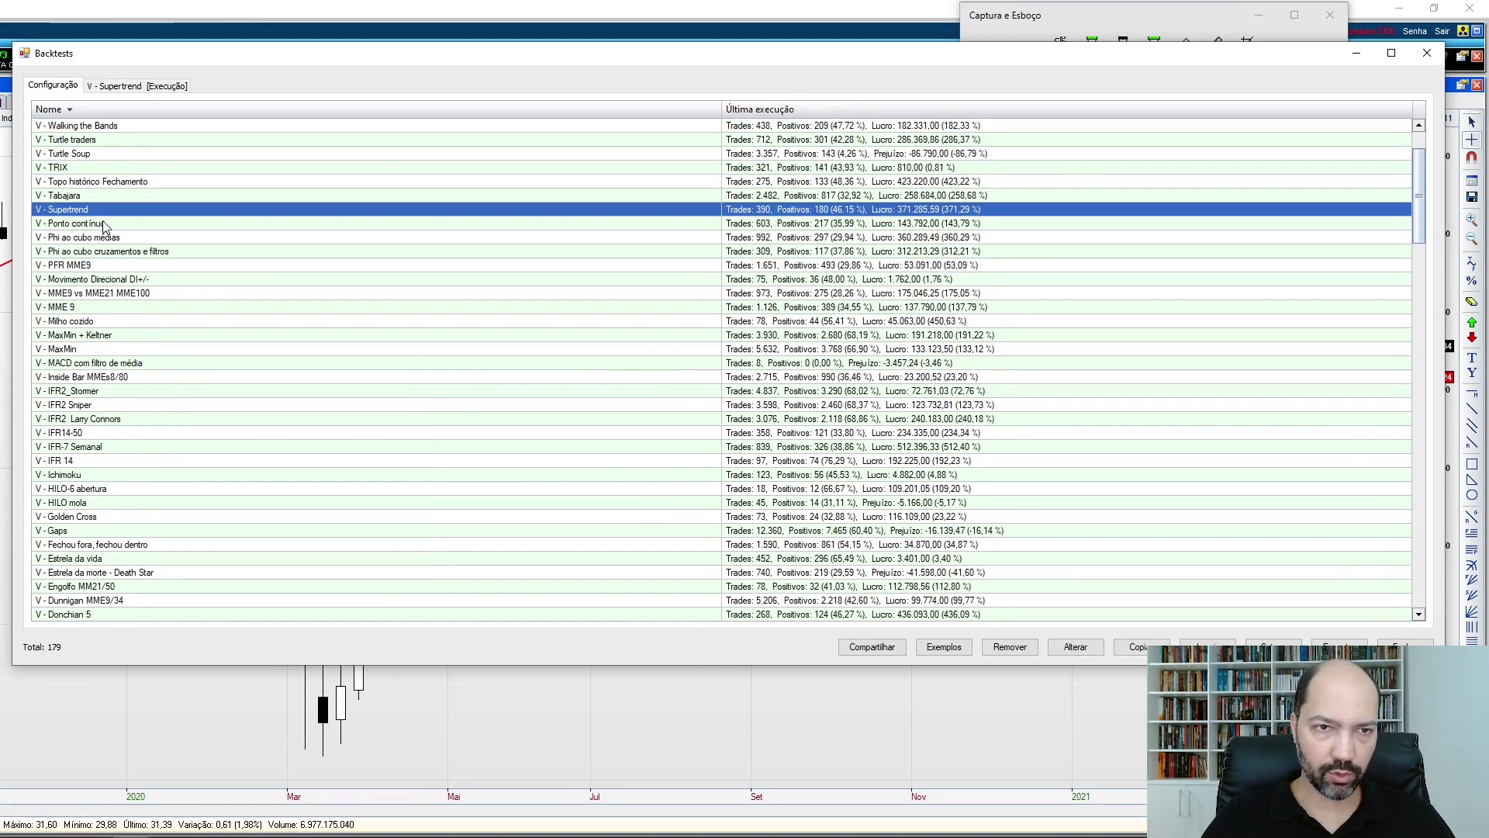
{"action": "left_click", "coordinate": [90, 141]}
{"action": "left_click", "coordinate": [1075, 647]}
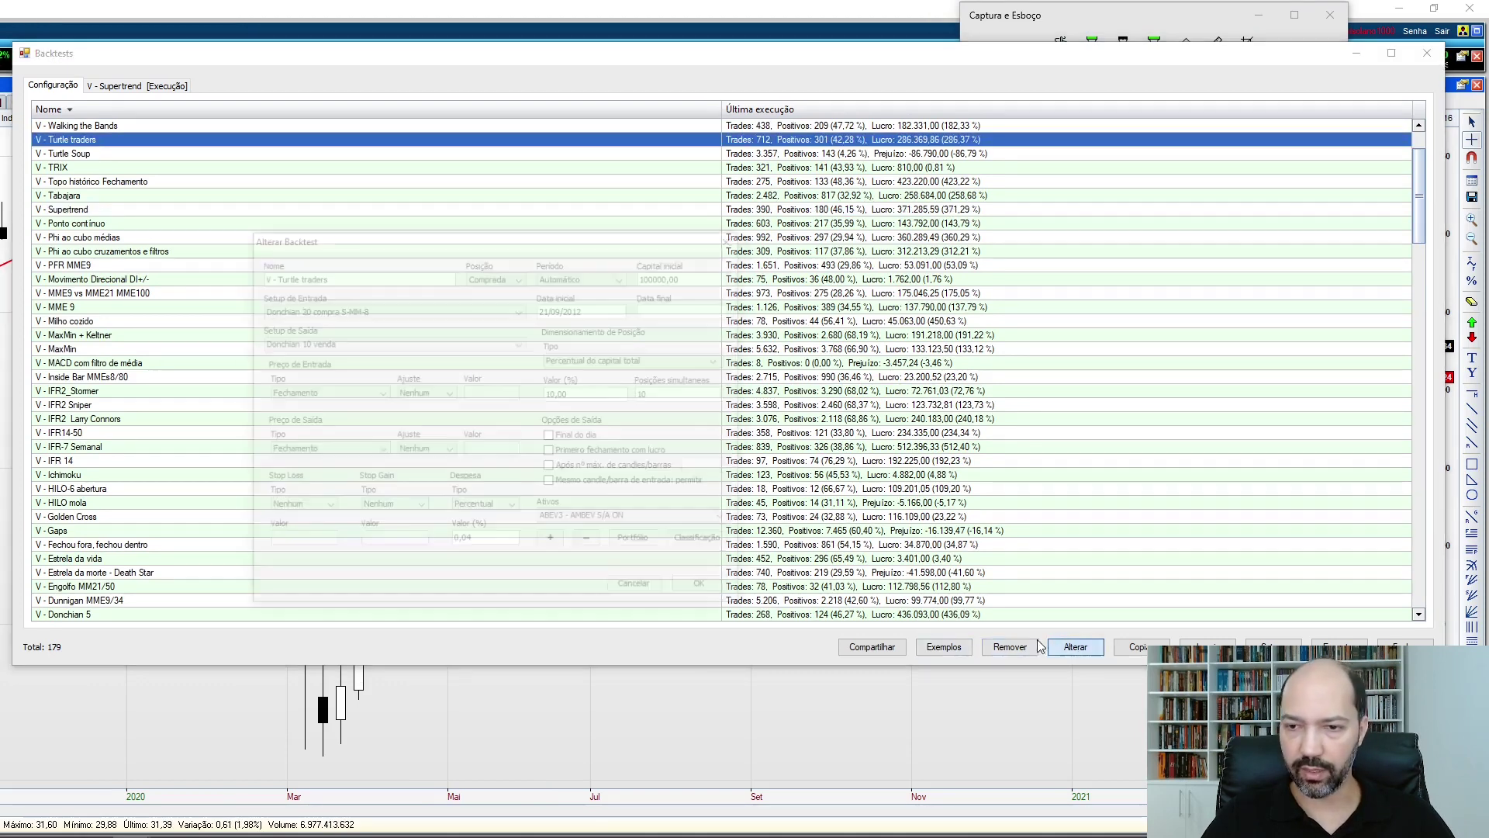
{"action": "left_click", "coordinate": [371, 308]}
{"action": "scroll", "coordinate": [361, 390], "scroll_direction": "up", "scroll_amount": 1}
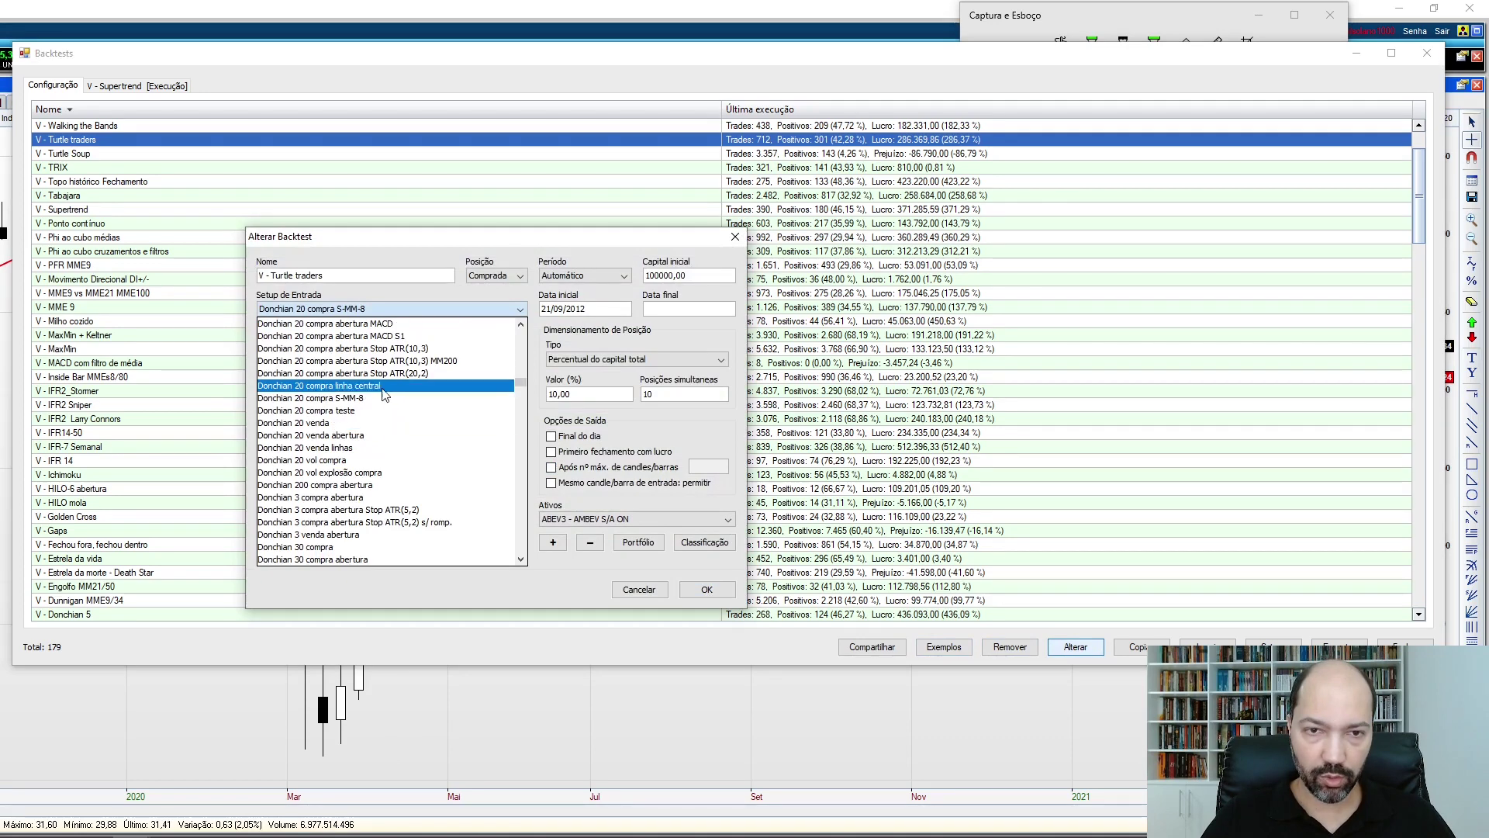
{"action": "scroll", "coordinate": [361, 390], "scroll_direction": "up", "scroll_amount": 2}
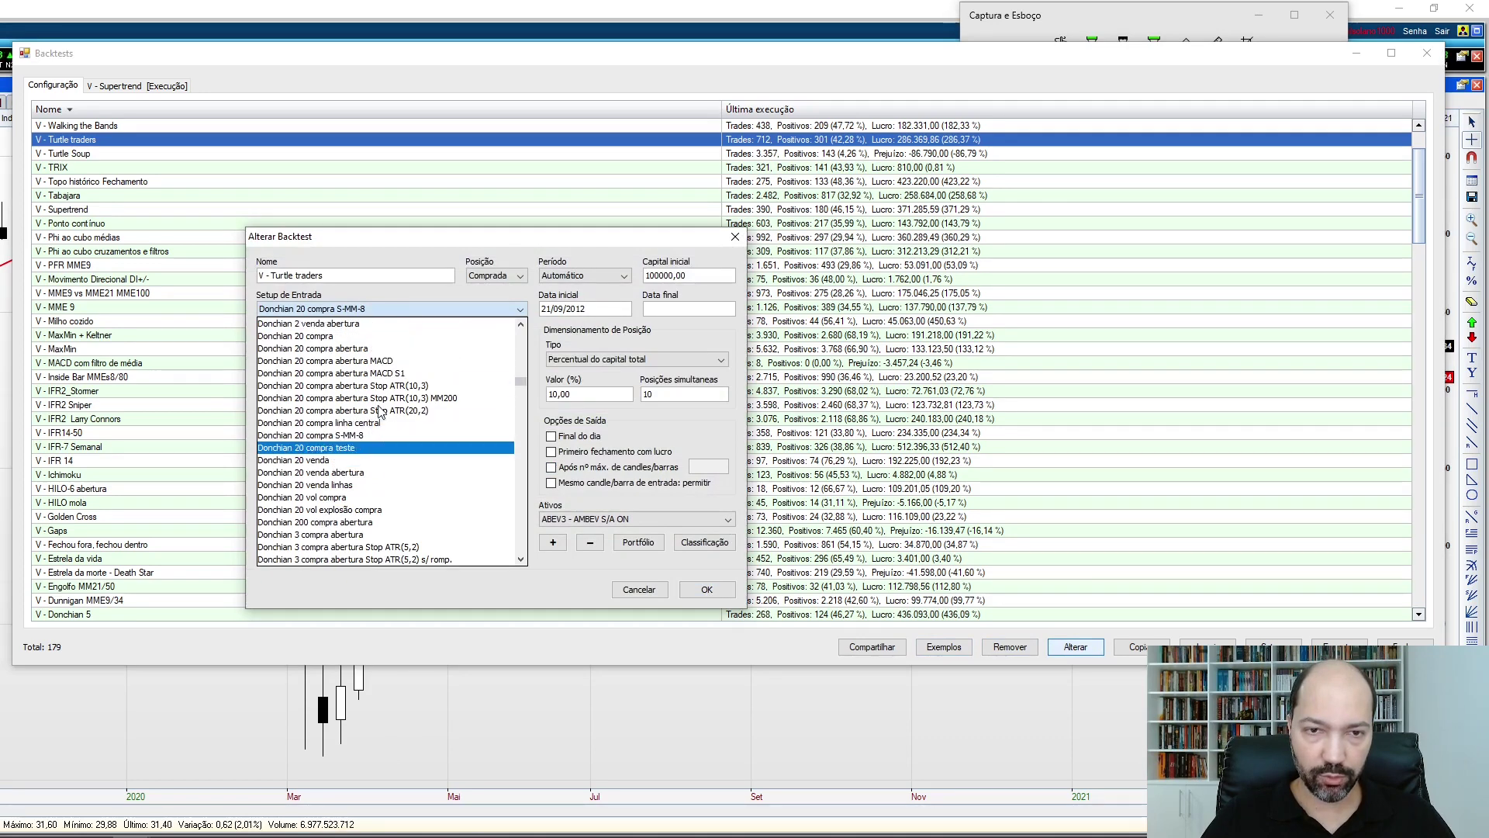
{"action": "left_click", "coordinate": [362, 338]}
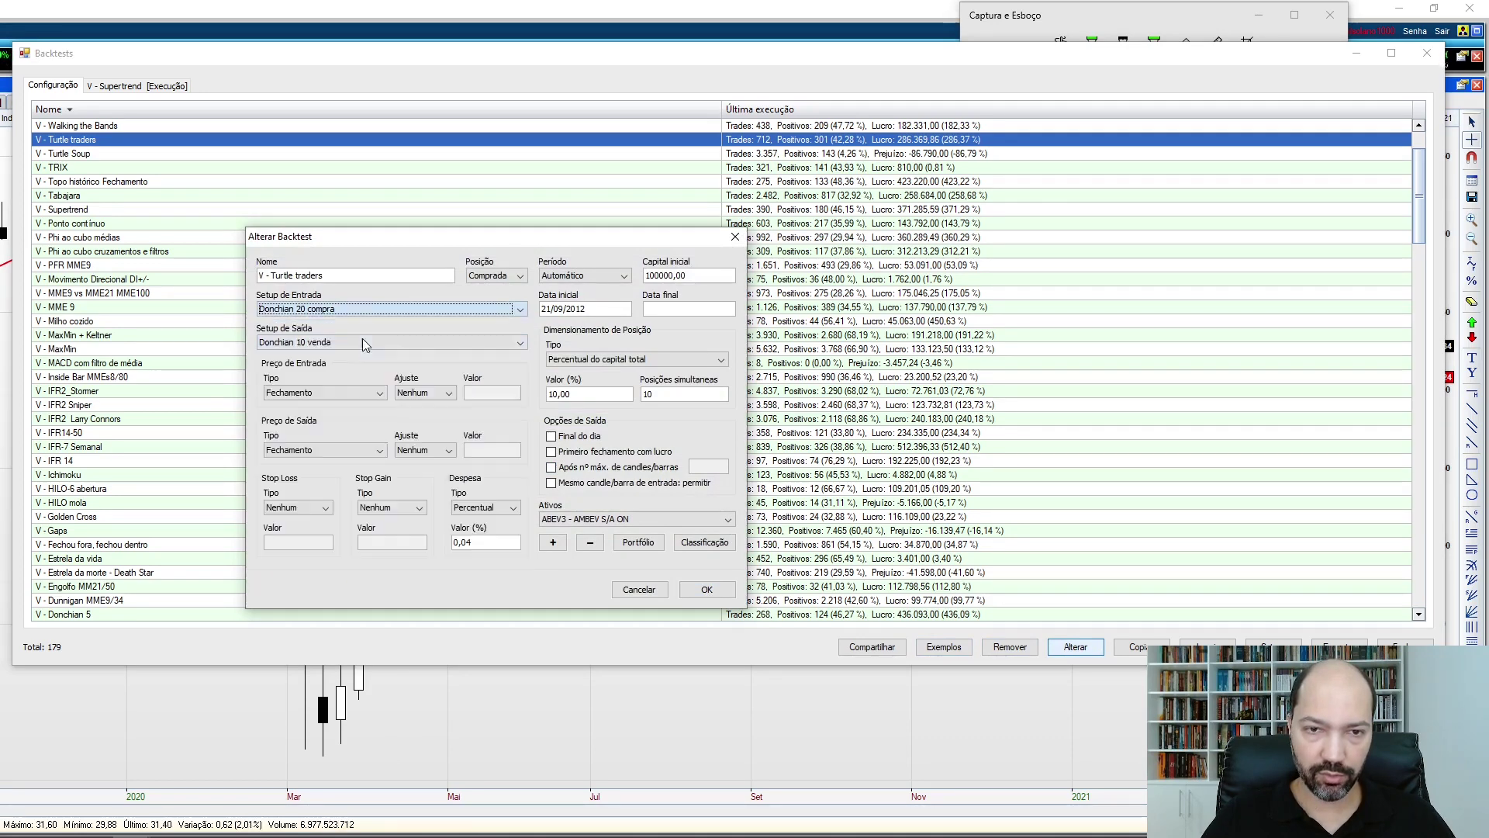
{"action": "left_click", "coordinate": [709, 591]}
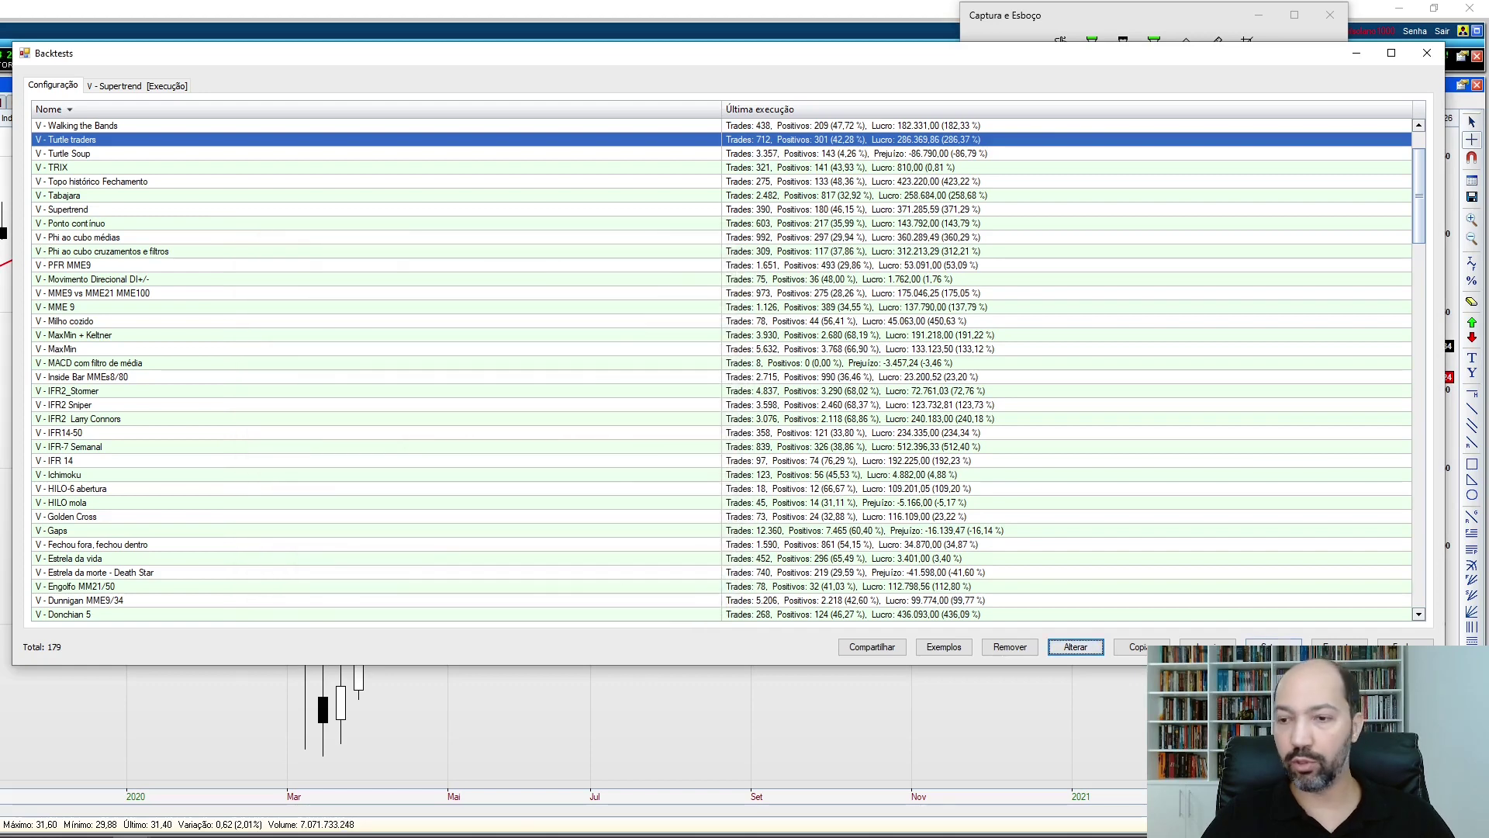
- Run the V - Turtle traders backtest and examine its equity chart and results summary
{"action": "left_click", "coordinate": [1339, 647]}
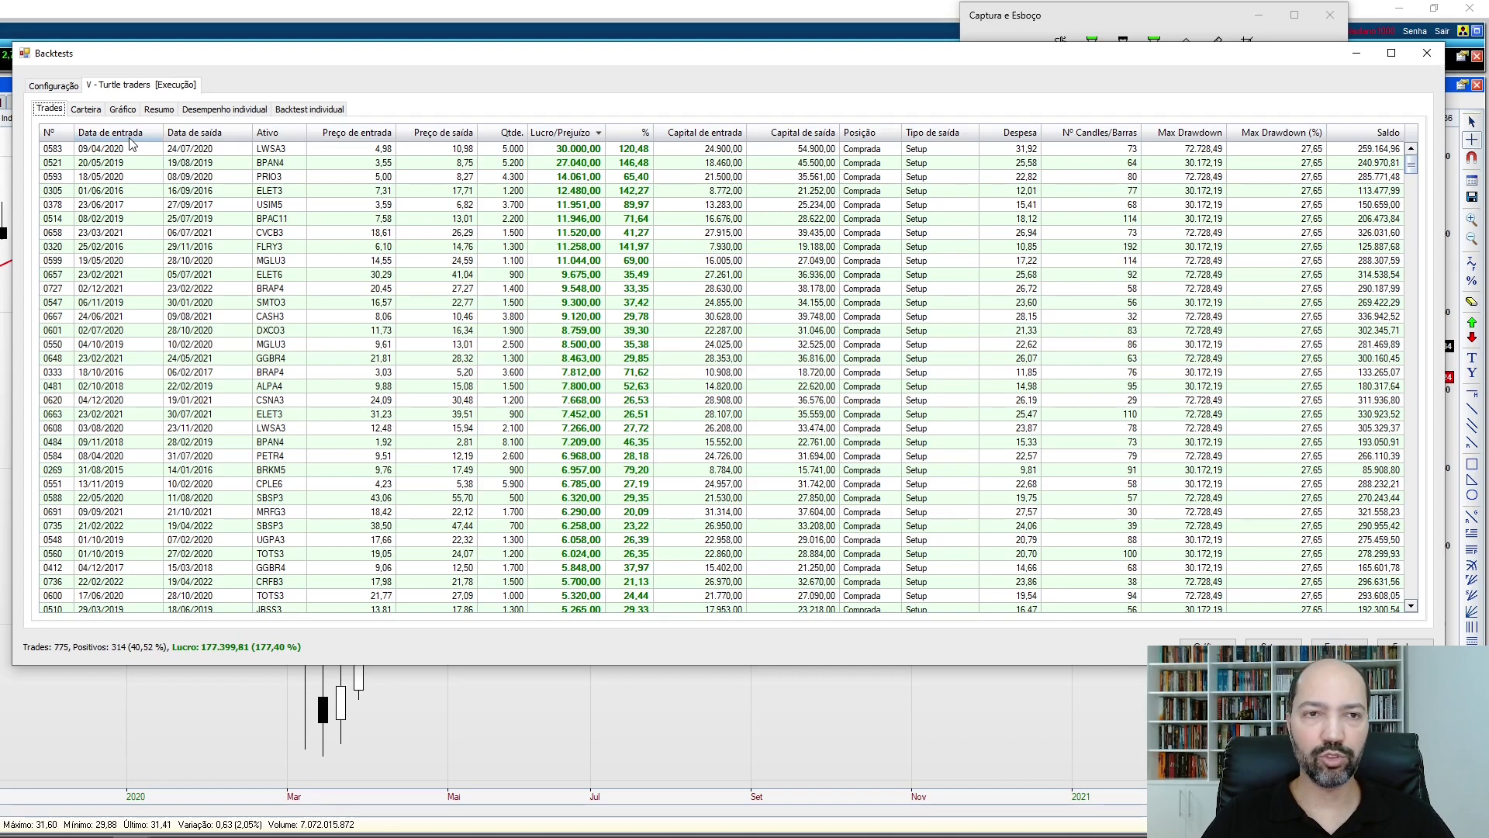
{"action": "left_click", "coordinate": [122, 109]}
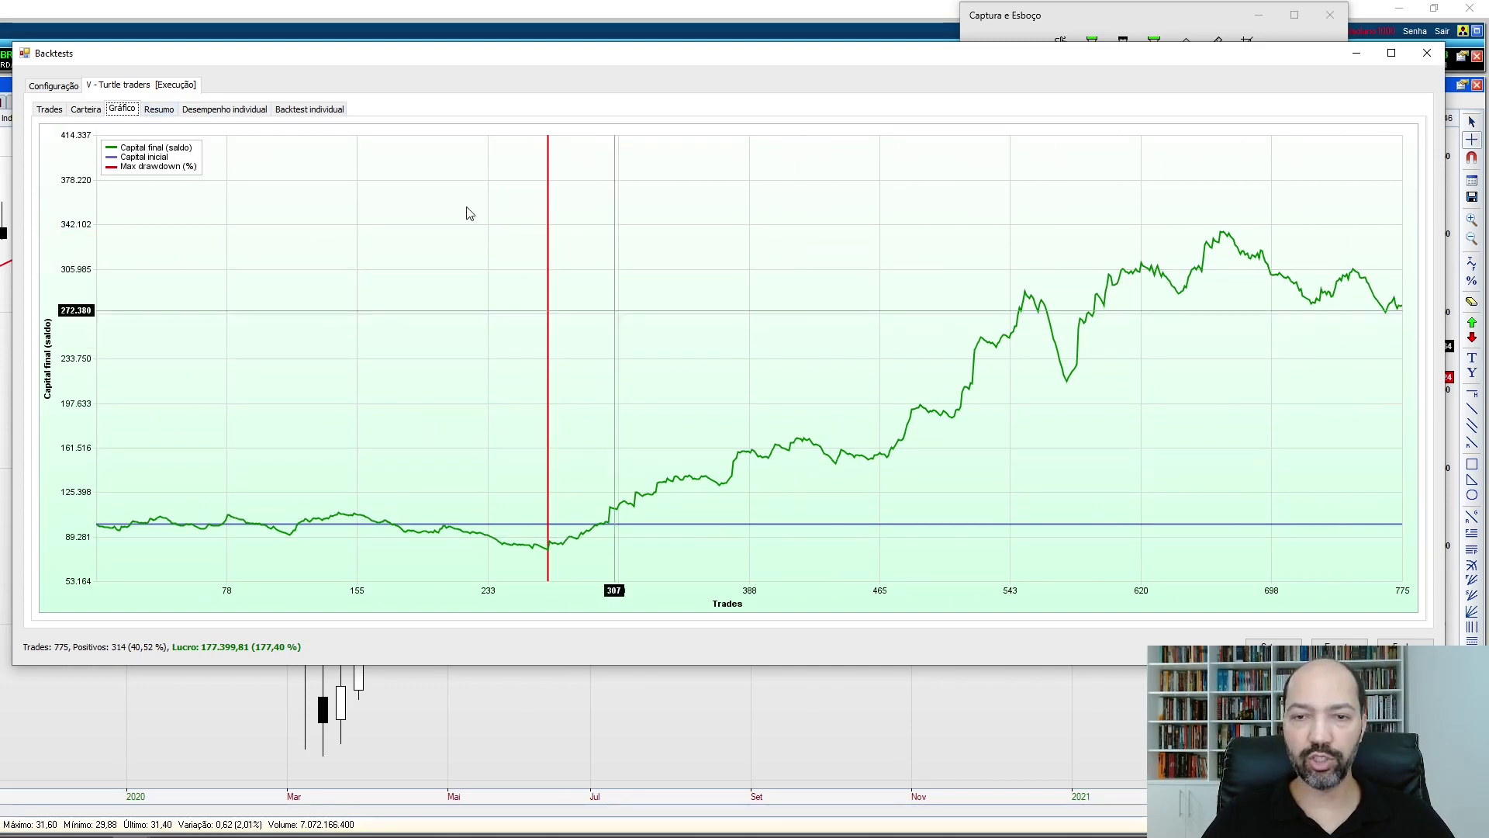
{"action": "left_click", "coordinate": [160, 111]}
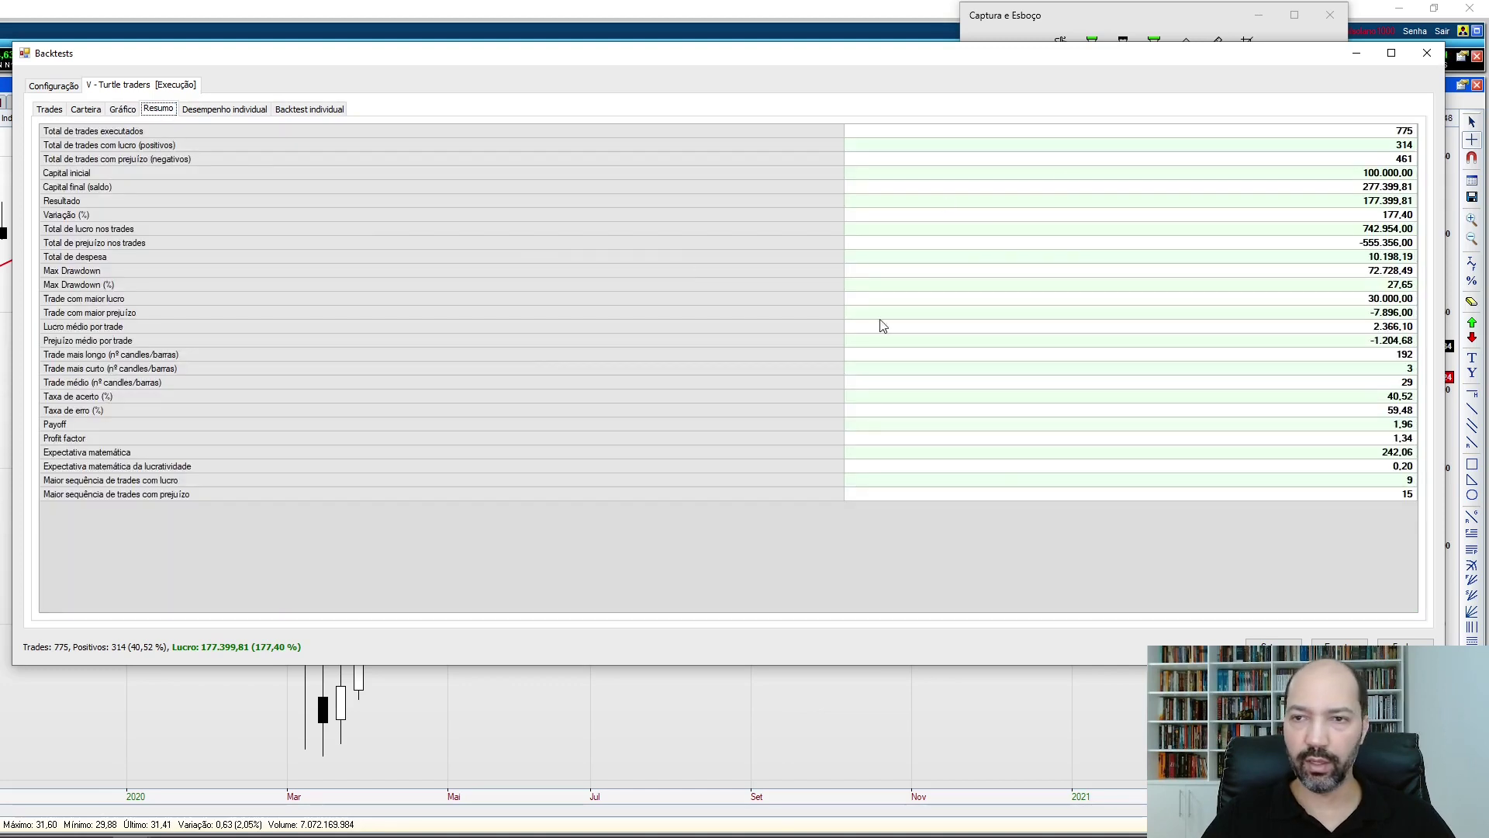
- Capture the summary's value column in Captura e Esboço and mark the Variação (%) and Max Drawdown (%) values with green pen strokes
{"action": "left_click", "coordinate": [1179, 17]}
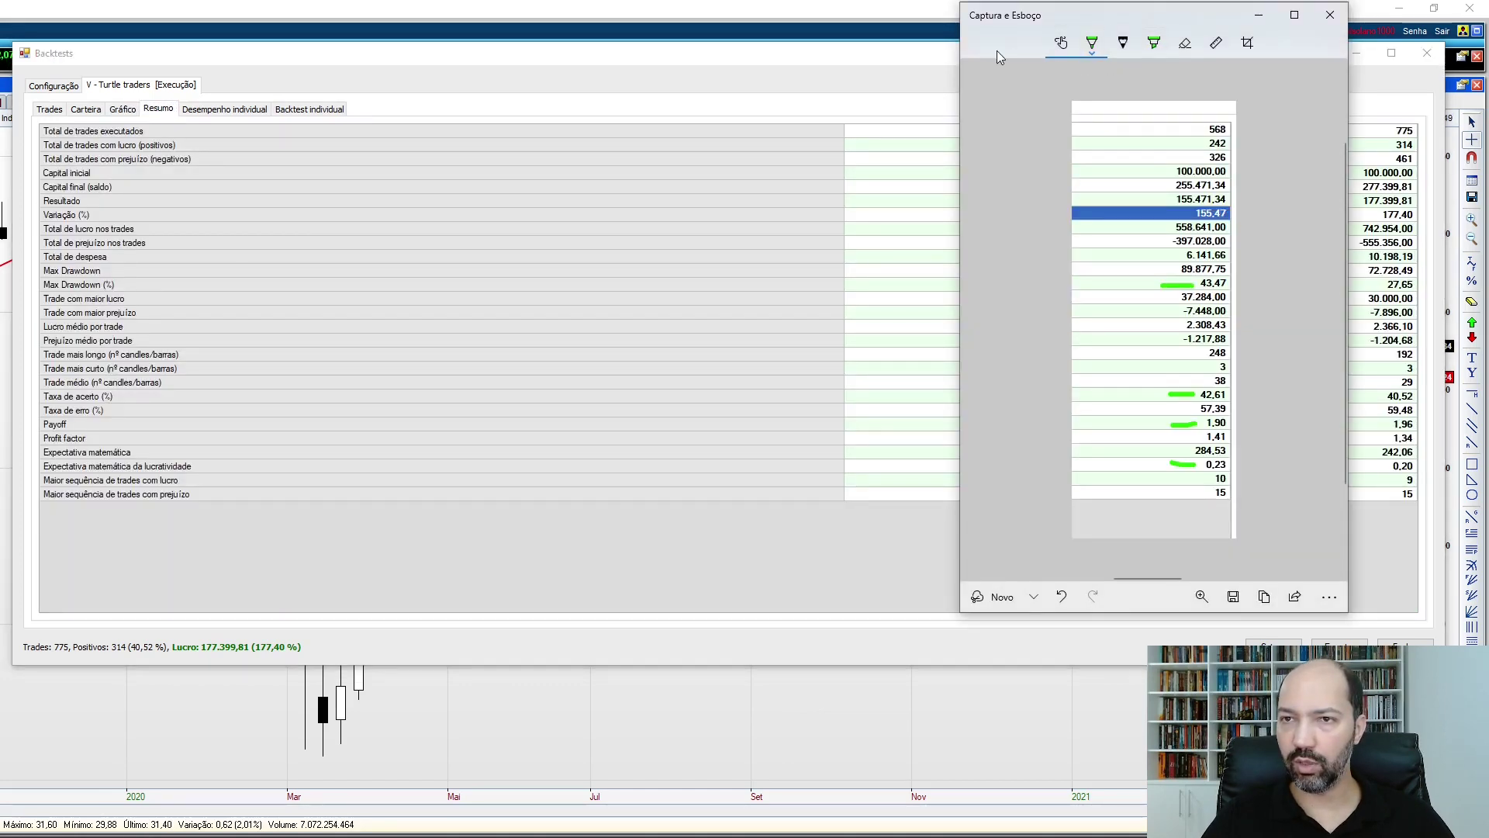
{"action": "left_click", "coordinate": [999, 603]}
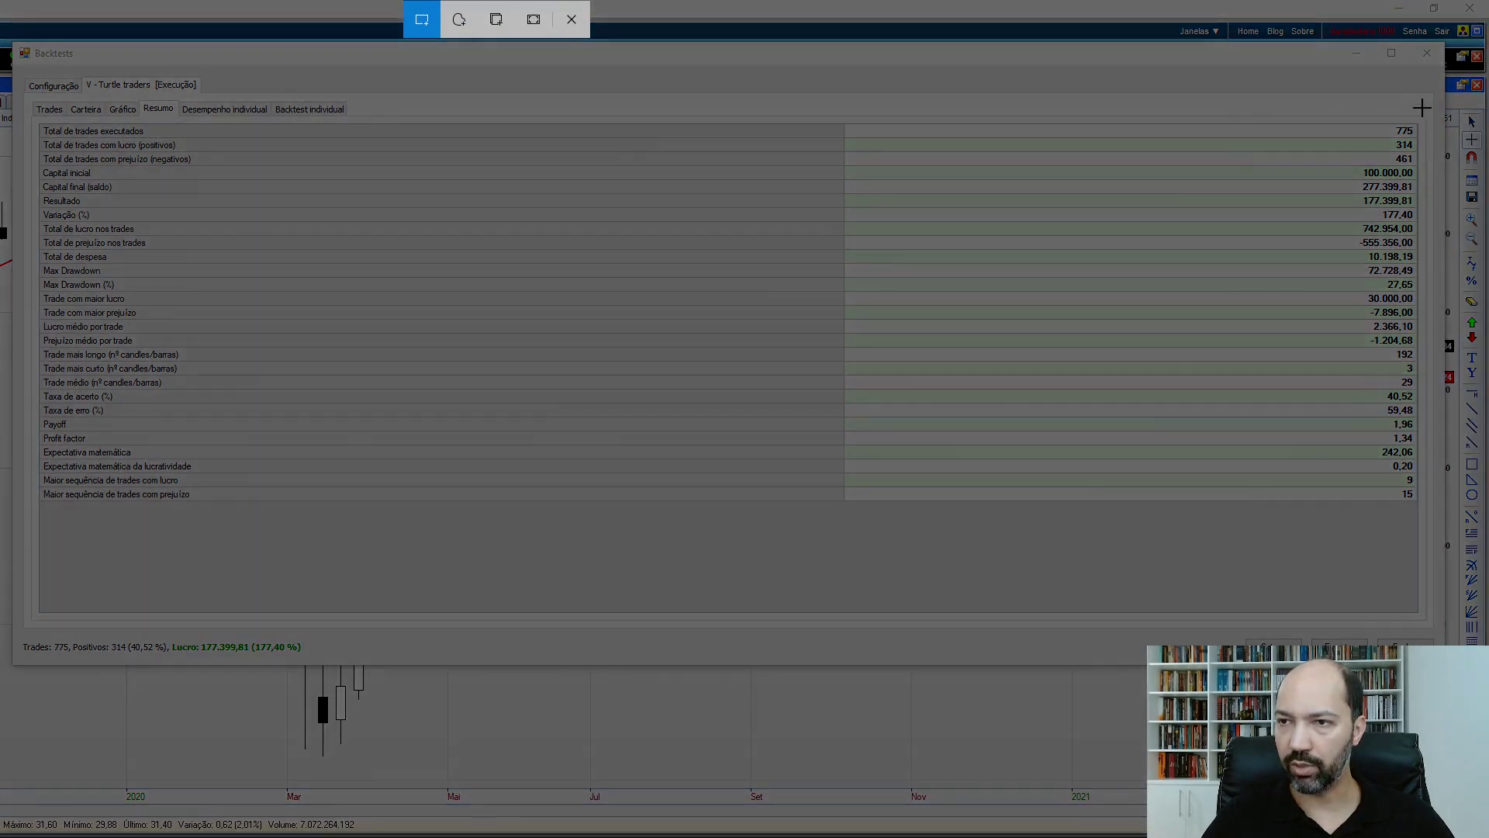
{"action": "left_click_drag", "start_coordinate": [1422, 107], "coordinate": [1306, 510]}
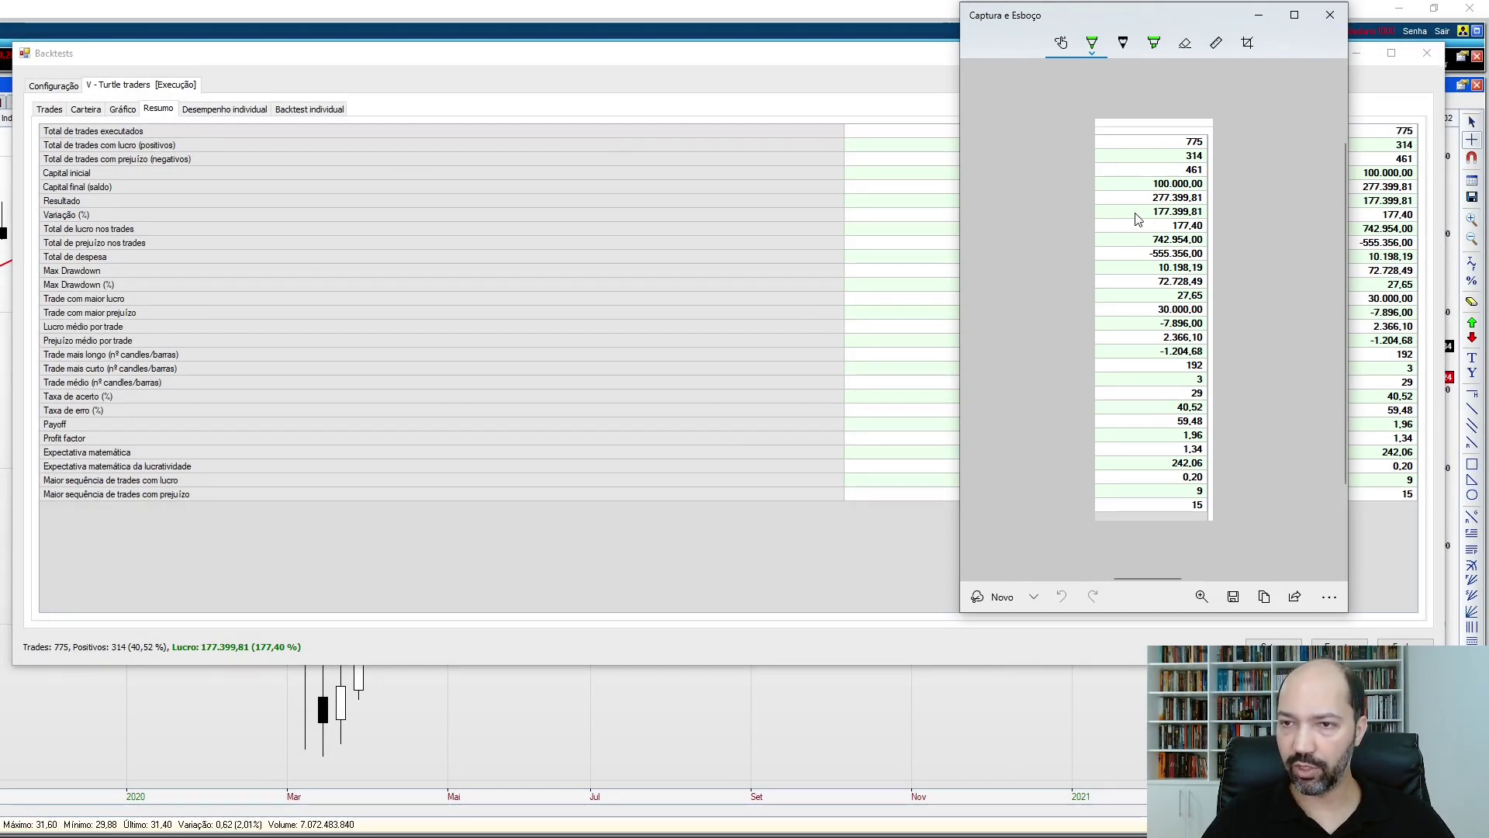
{"action": "left_click_drag", "start_coordinate": [1117, 224], "coordinate": [1166, 225]}
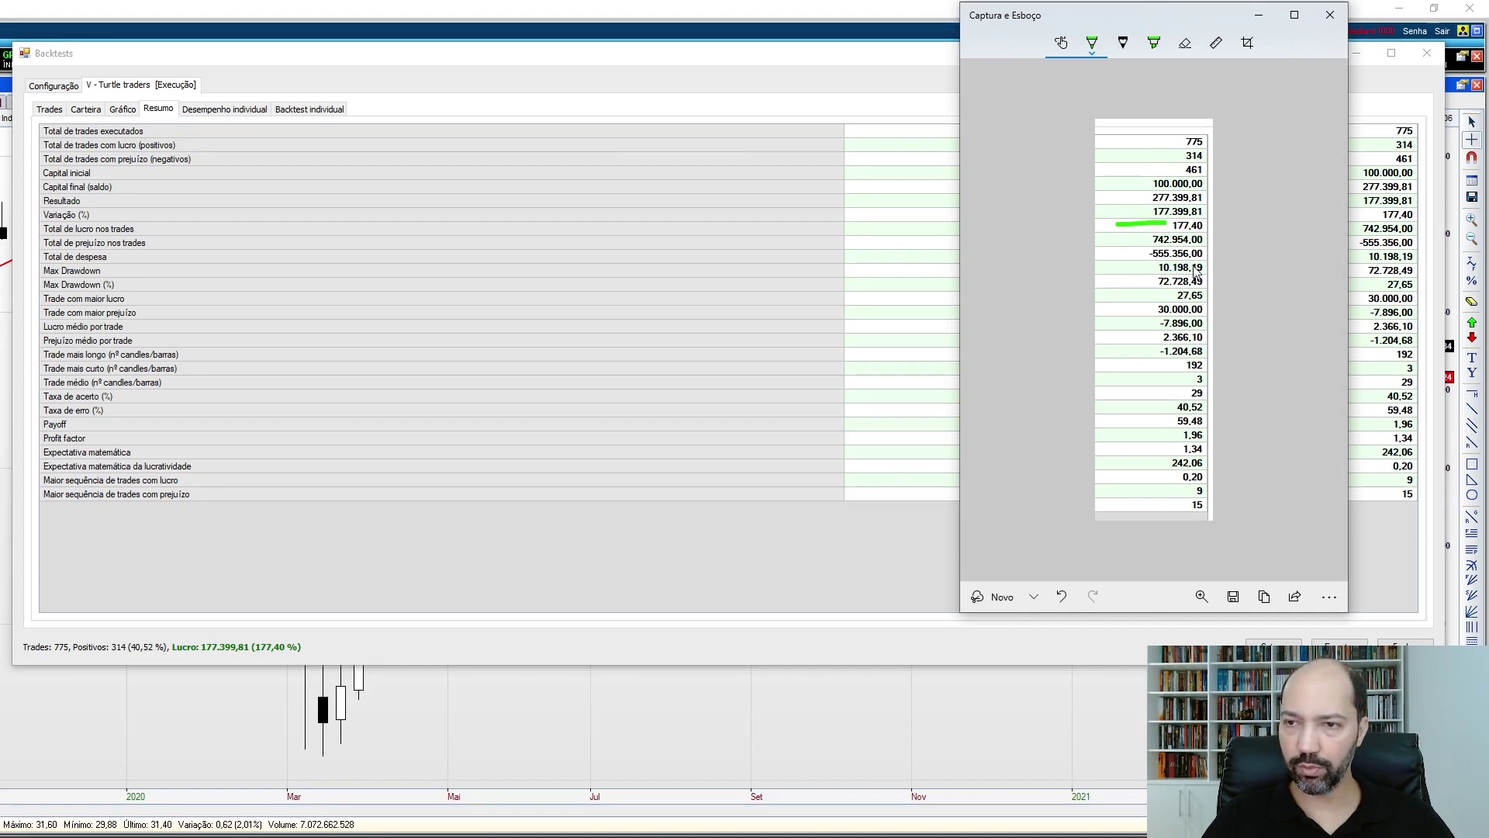
{"action": "left_click_drag", "start_coordinate": [1119, 295], "coordinate": [1166, 295]}
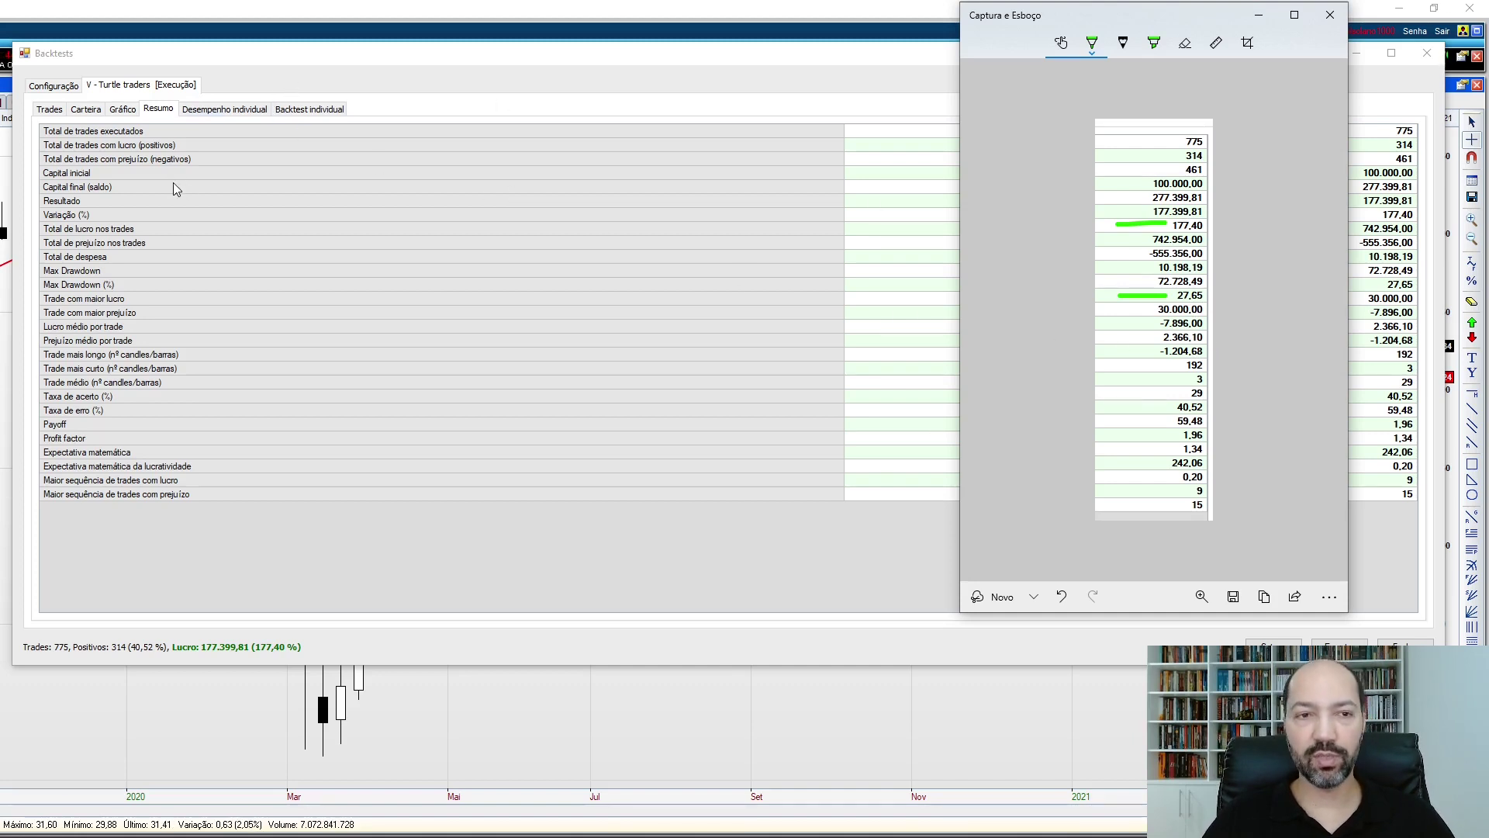
- Change the V - Turtle traders entry setup to Donchian 20 compra S-MM-8, save the configuration and rerun the backtest
{"action": "left_click", "coordinate": [407, 71]}
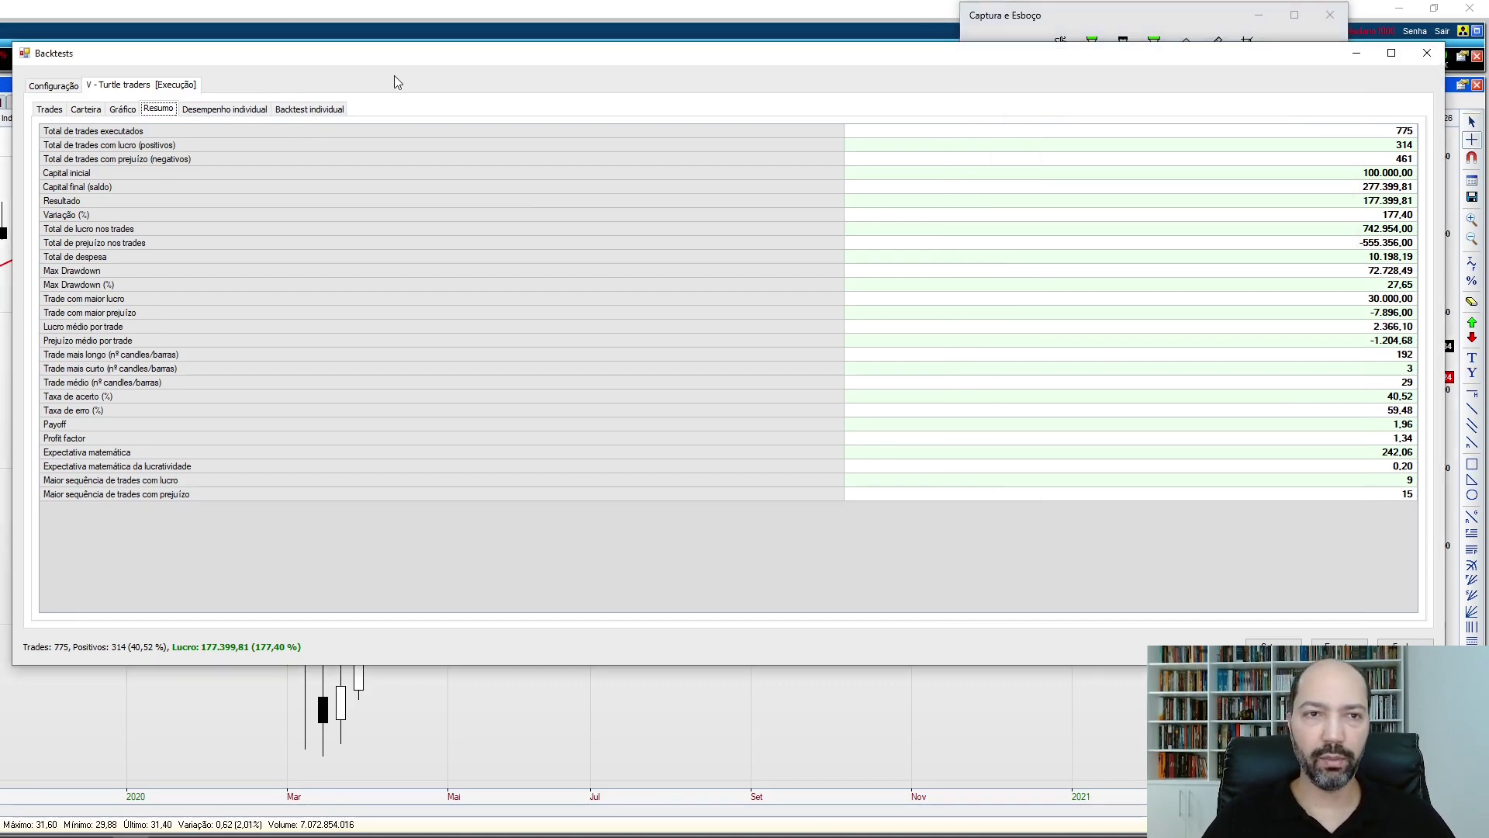
{"action": "left_click", "coordinate": [53, 85]}
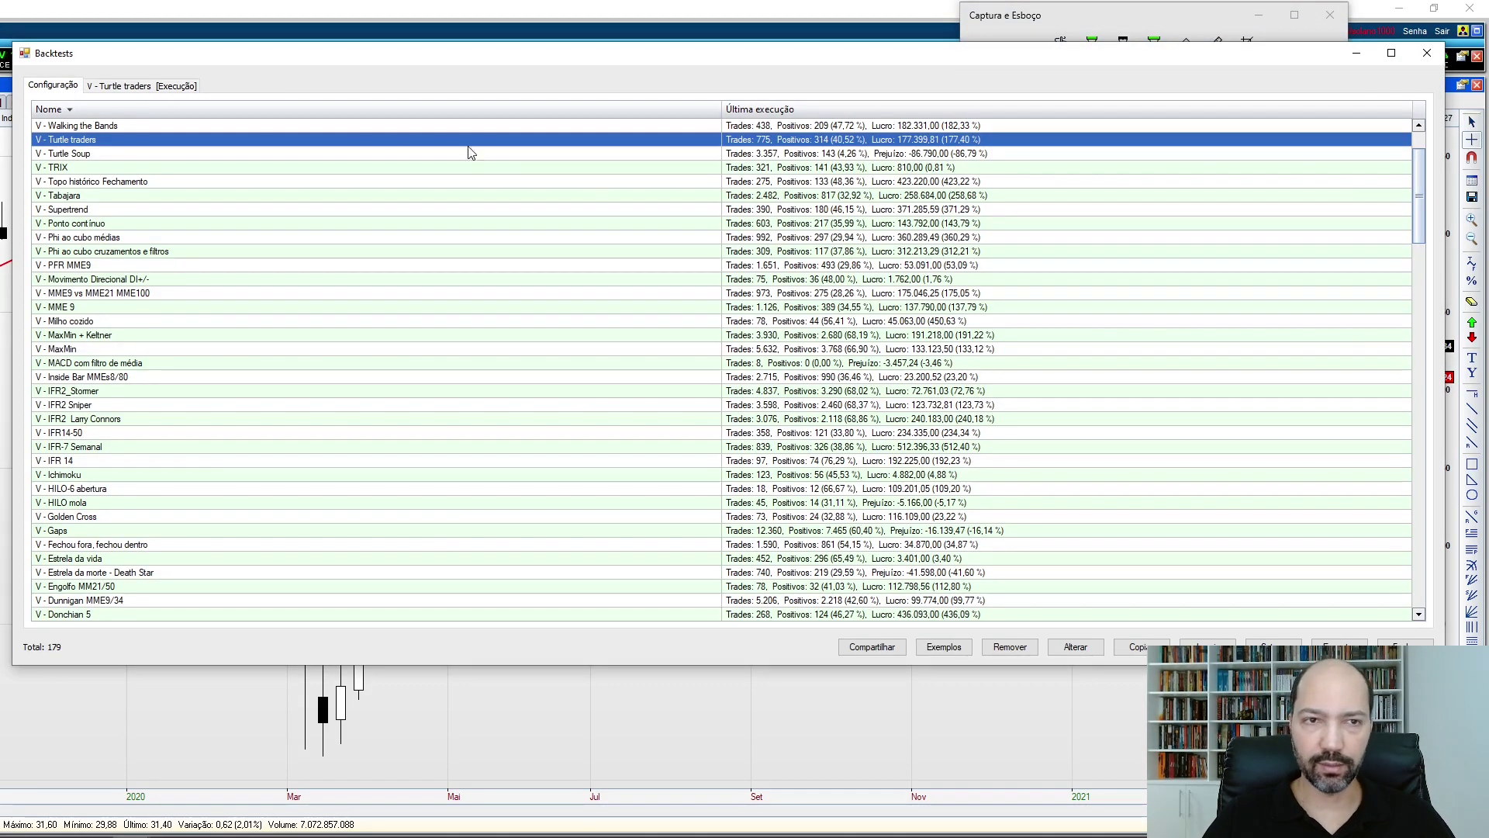
{"action": "left_click", "coordinate": [1076, 647]}
{"action": "left_click", "coordinate": [332, 308]}
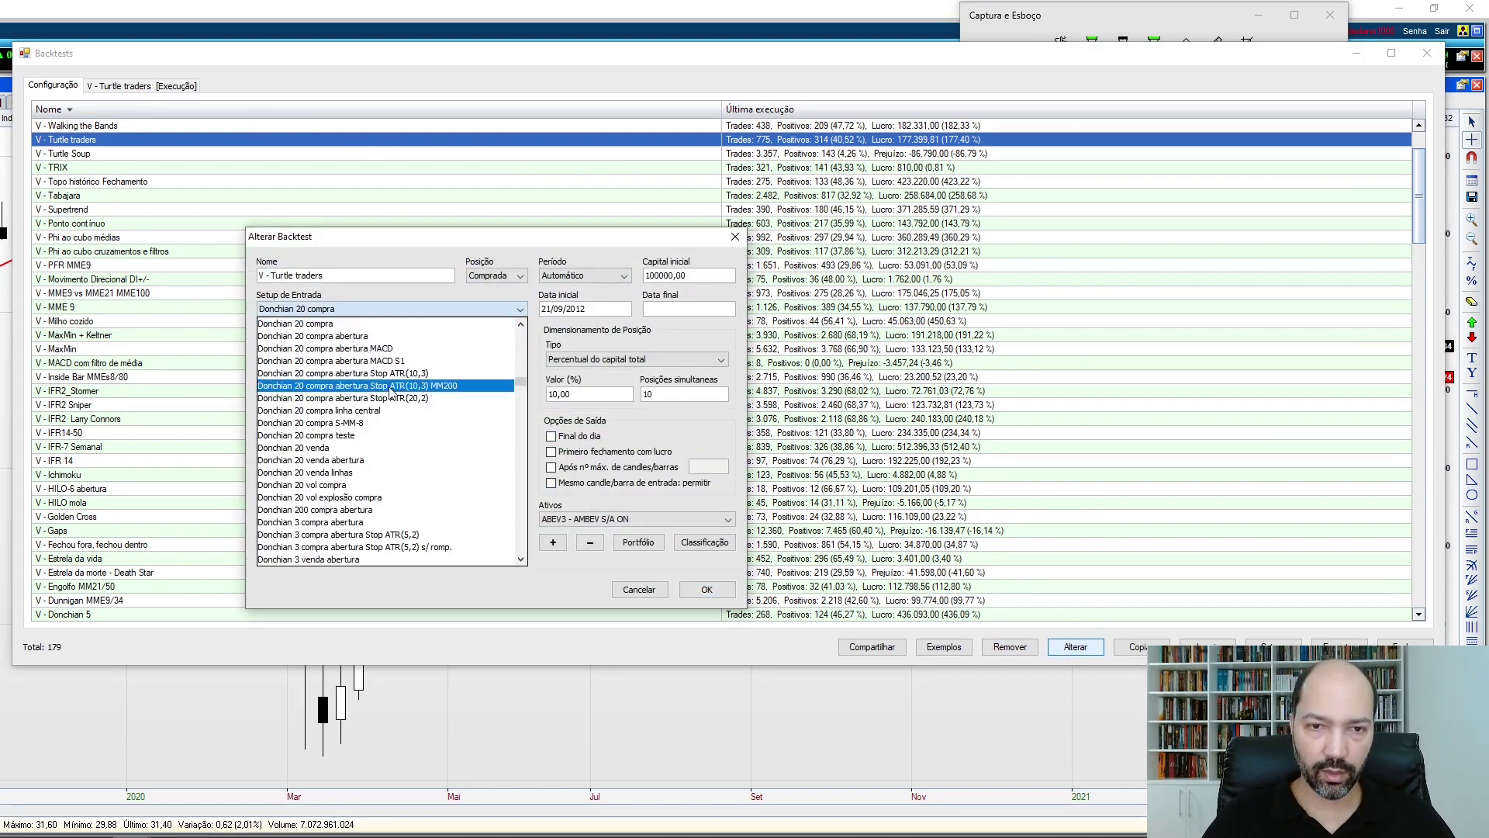
{"action": "left_click", "coordinate": [383, 426]}
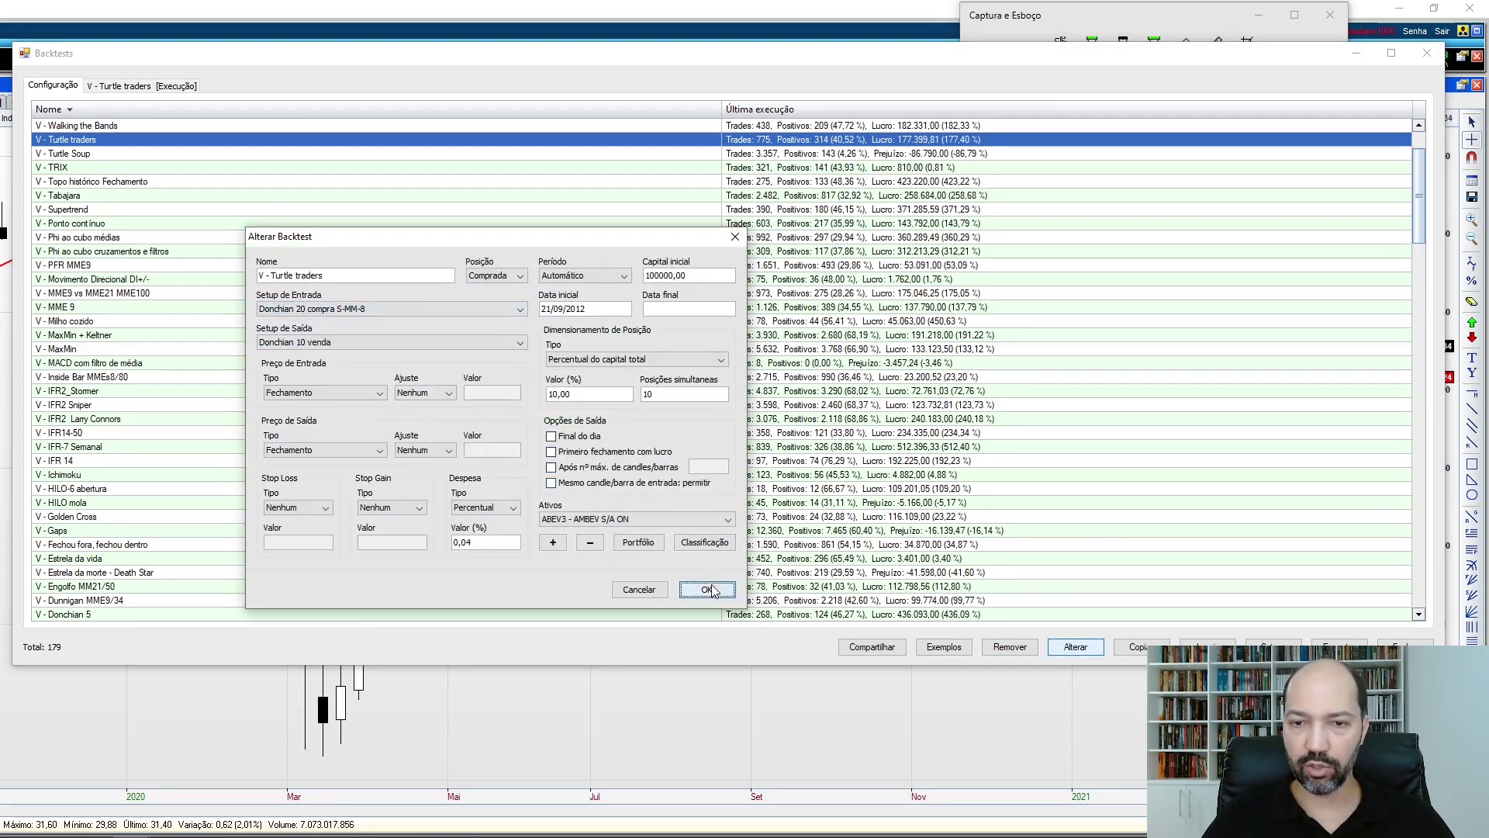
{"action": "left_click", "coordinate": [708, 589]}
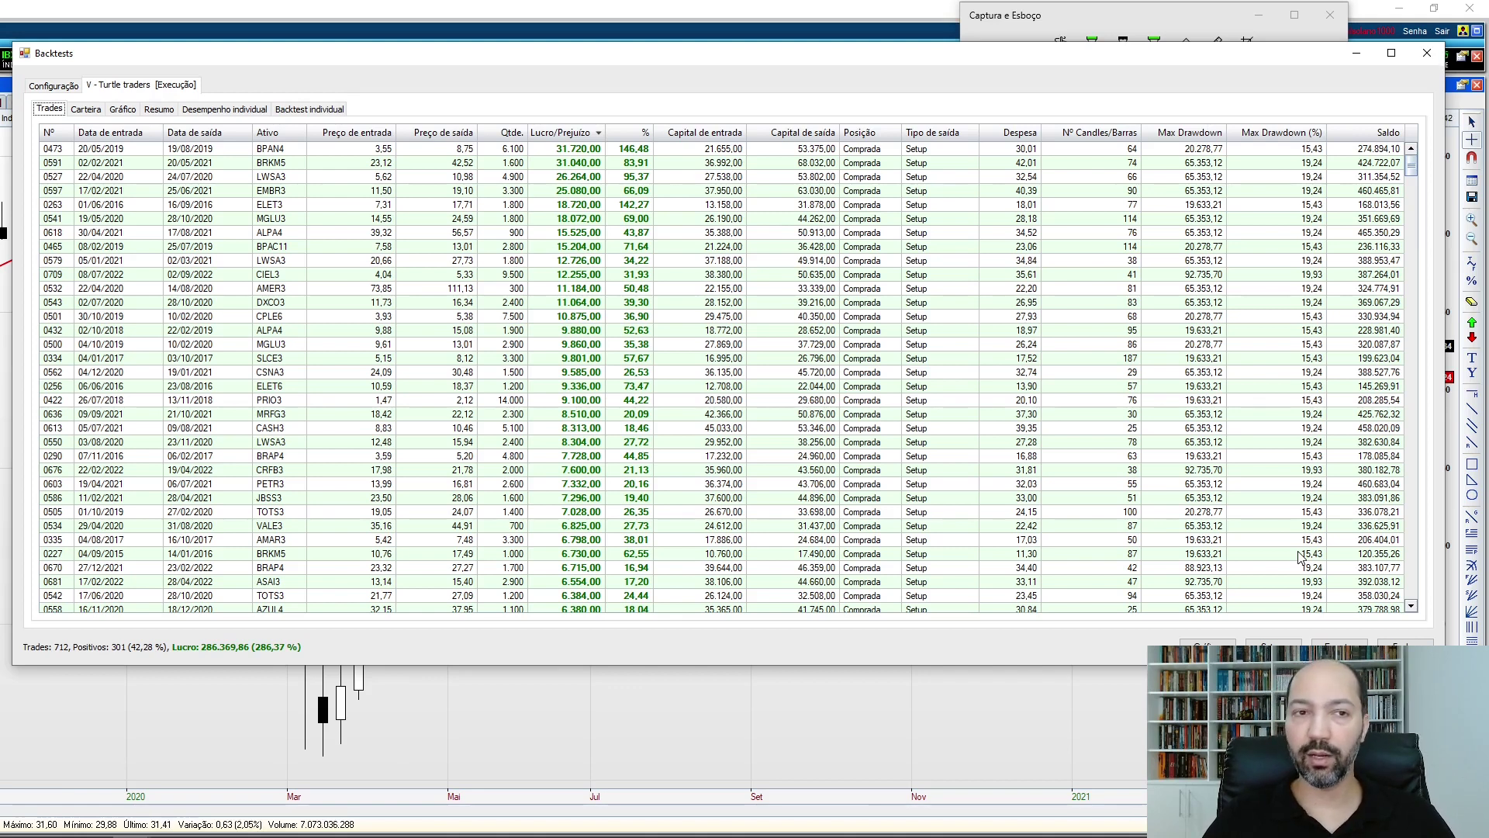
- Examine the rerun V - Turtle traders equity chart and compare its summary with the marked capture
{"action": "left_click", "coordinate": [124, 111]}
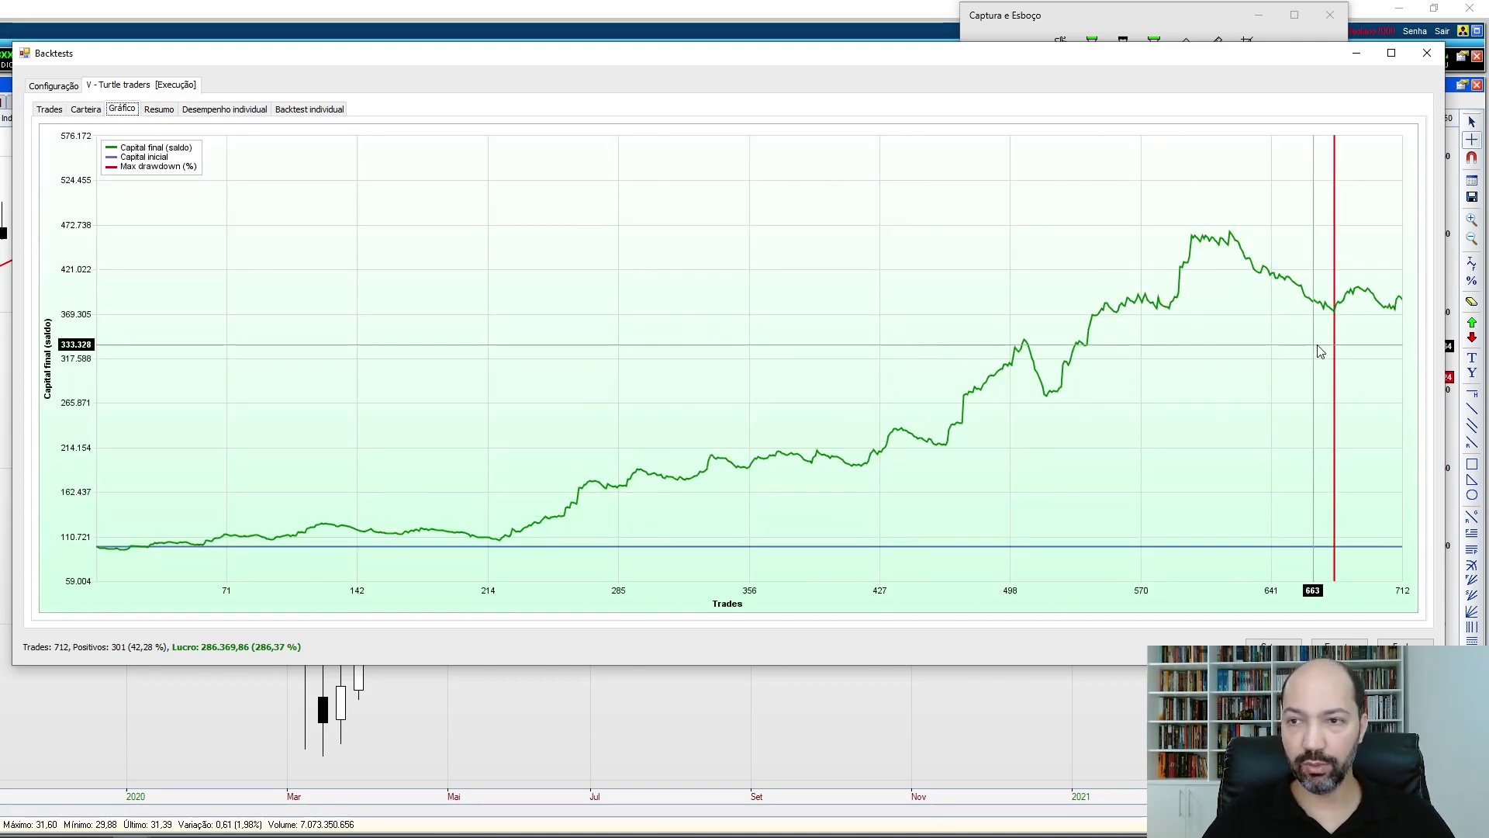
{"action": "left_click", "coordinate": [159, 110]}
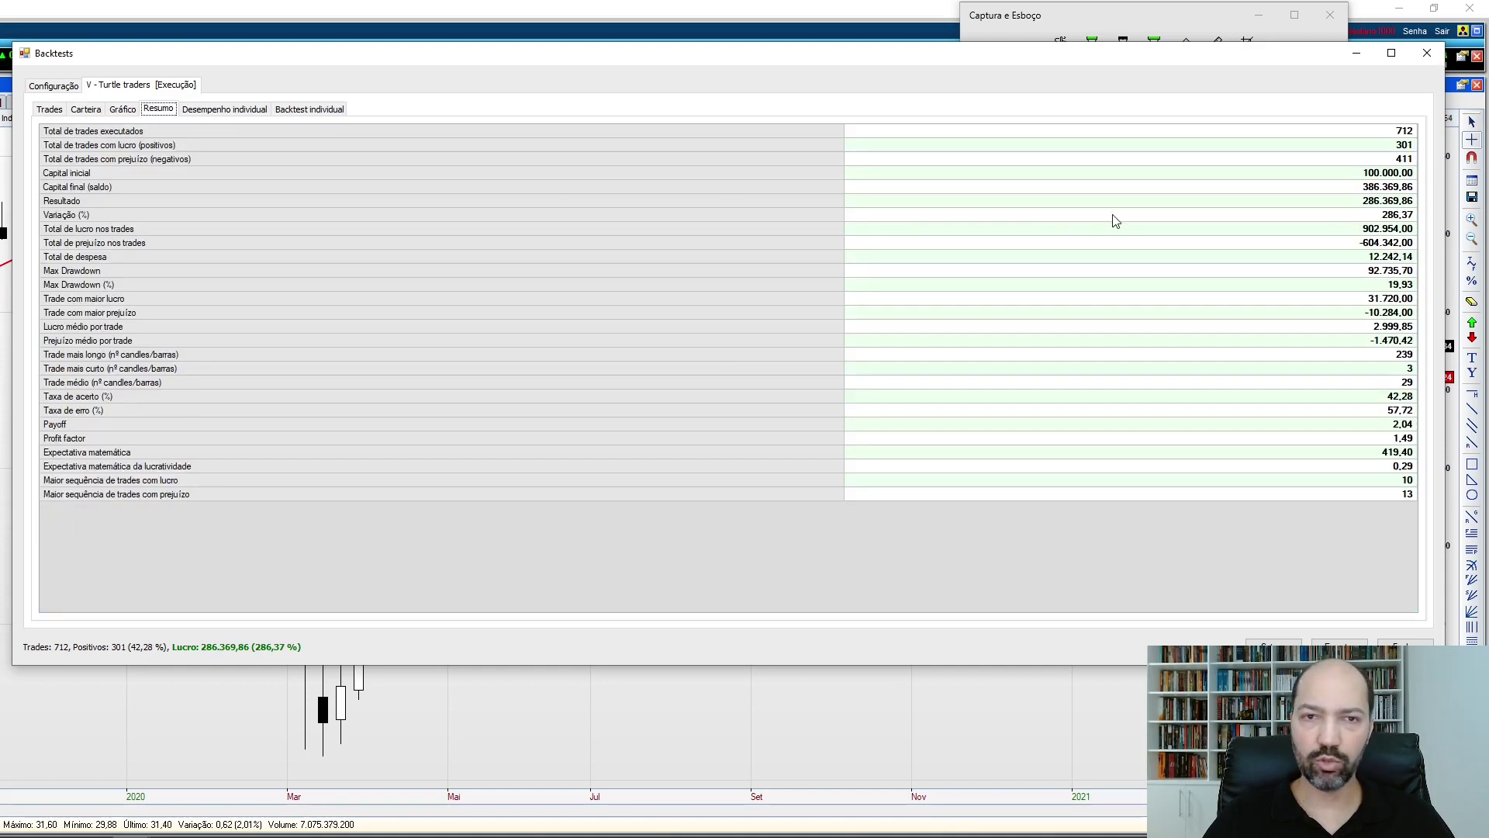
{"action": "left_click", "coordinate": [1105, 17]}
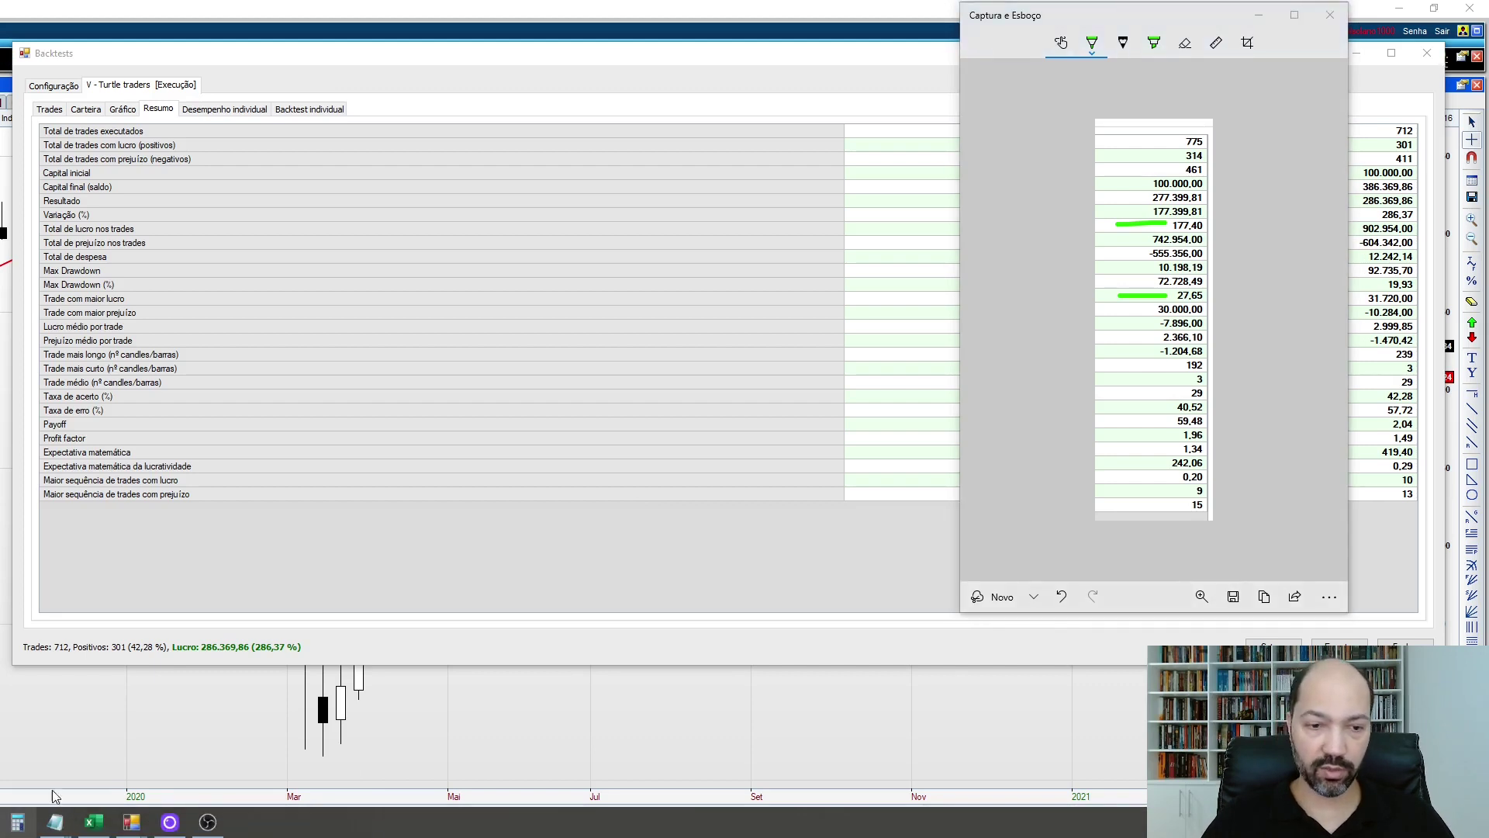
- Calculate 286 divided by 177 in Calculadora to compare the two profit percentages, and close it
{"action": "type", "text": "286/"}
{"action": "type", "text": "17"}
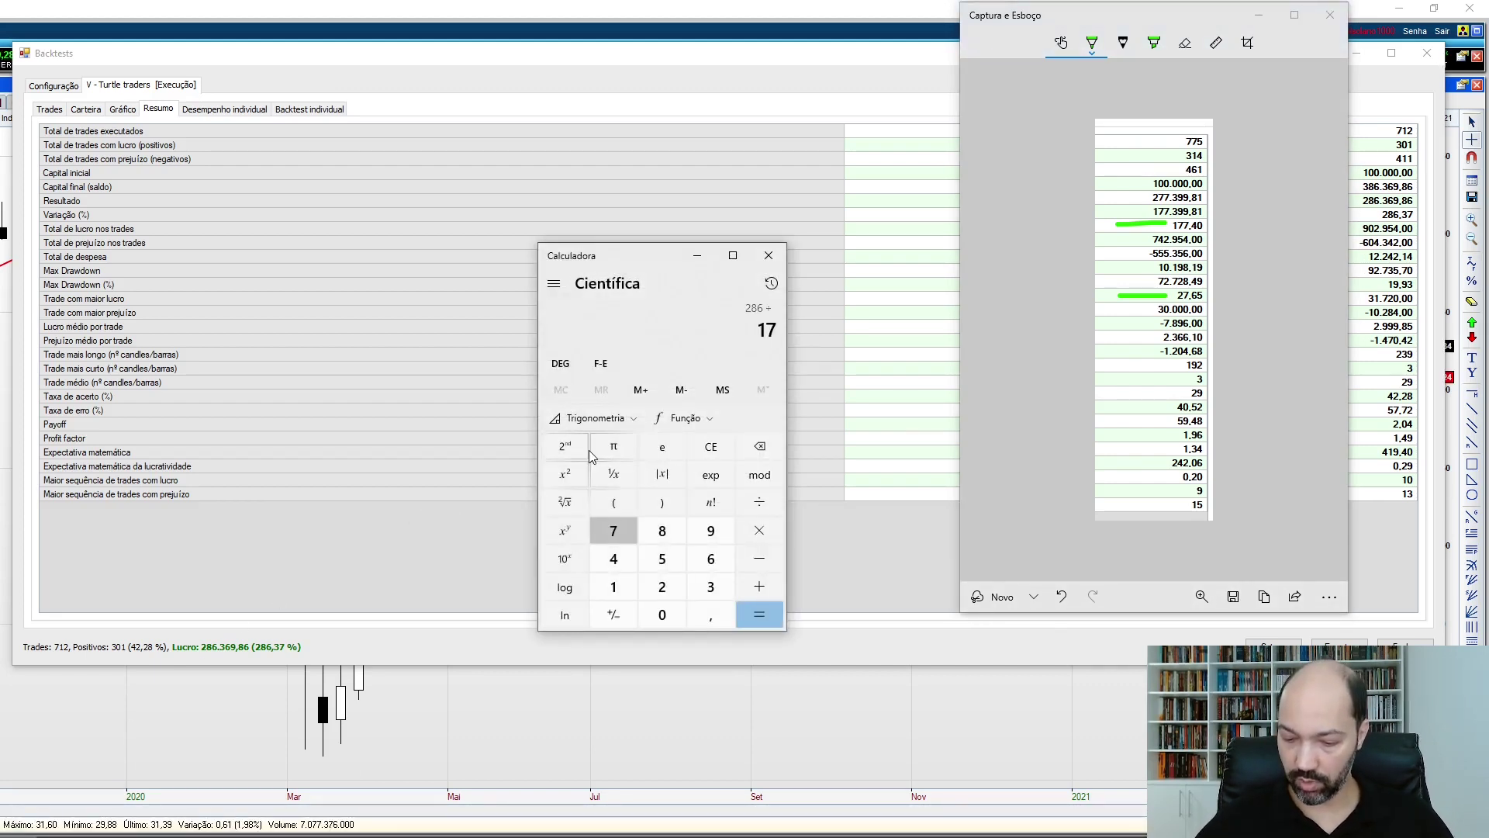
{"action": "key", "text": "Return"}
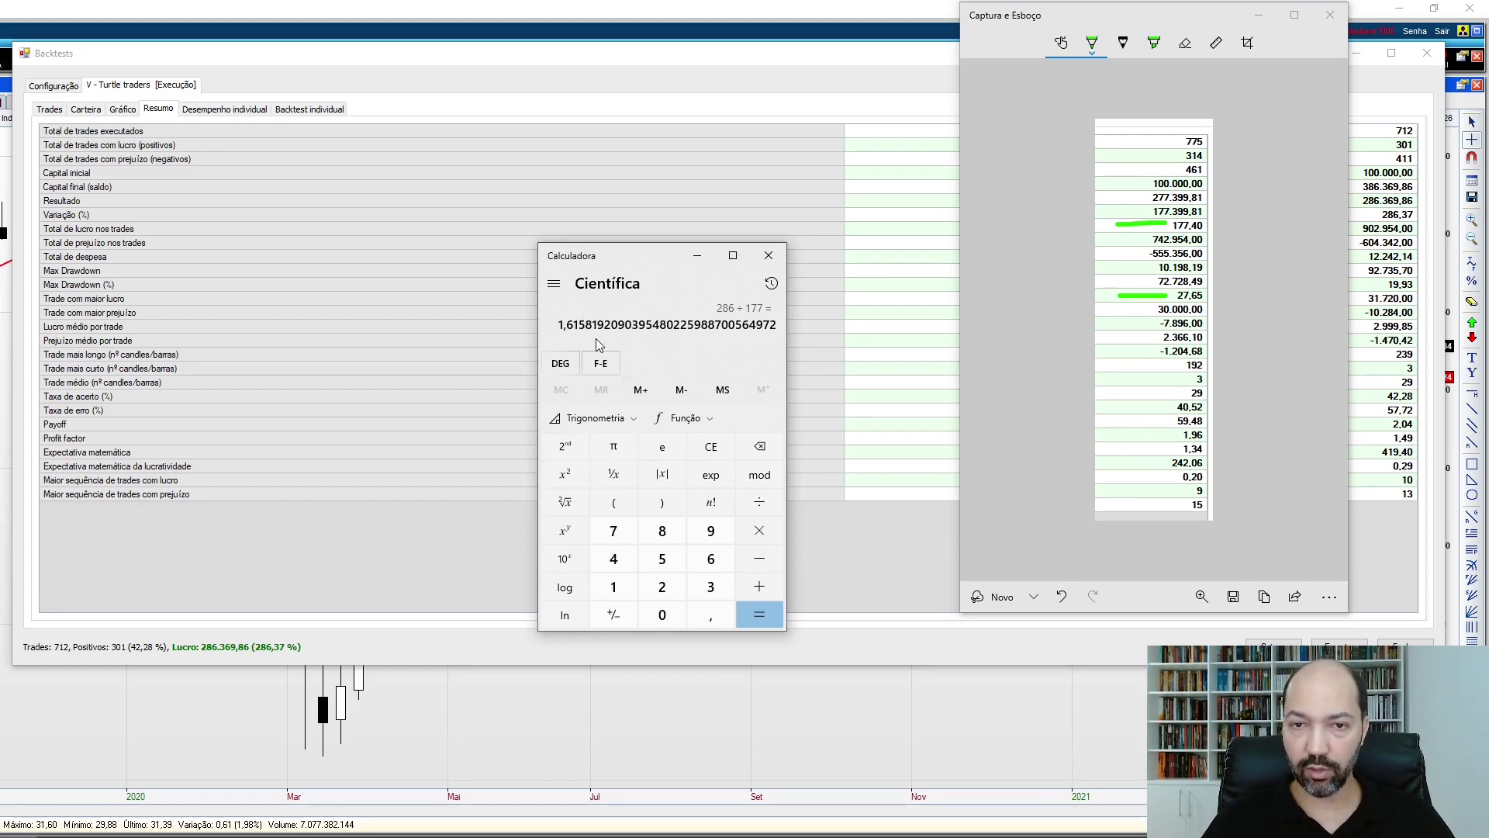
{"action": "left_click", "coordinate": [770, 256]}
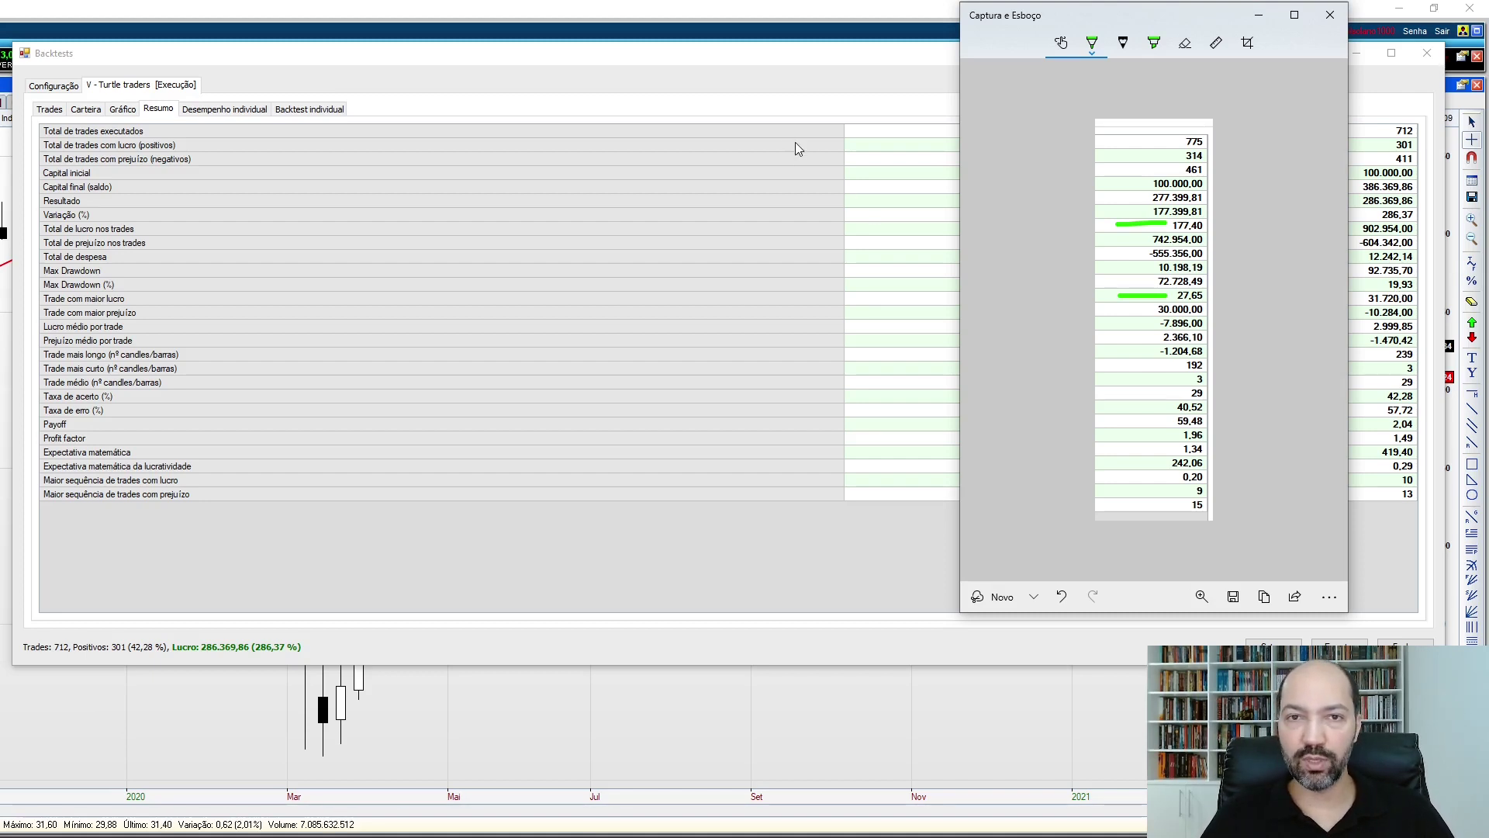
- Change the entry setup of the V - IFR2_Stormer backtest to IFR2<25, save the configuration and run the backtest
{"action": "left_click", "coordinate": [789, 91]}
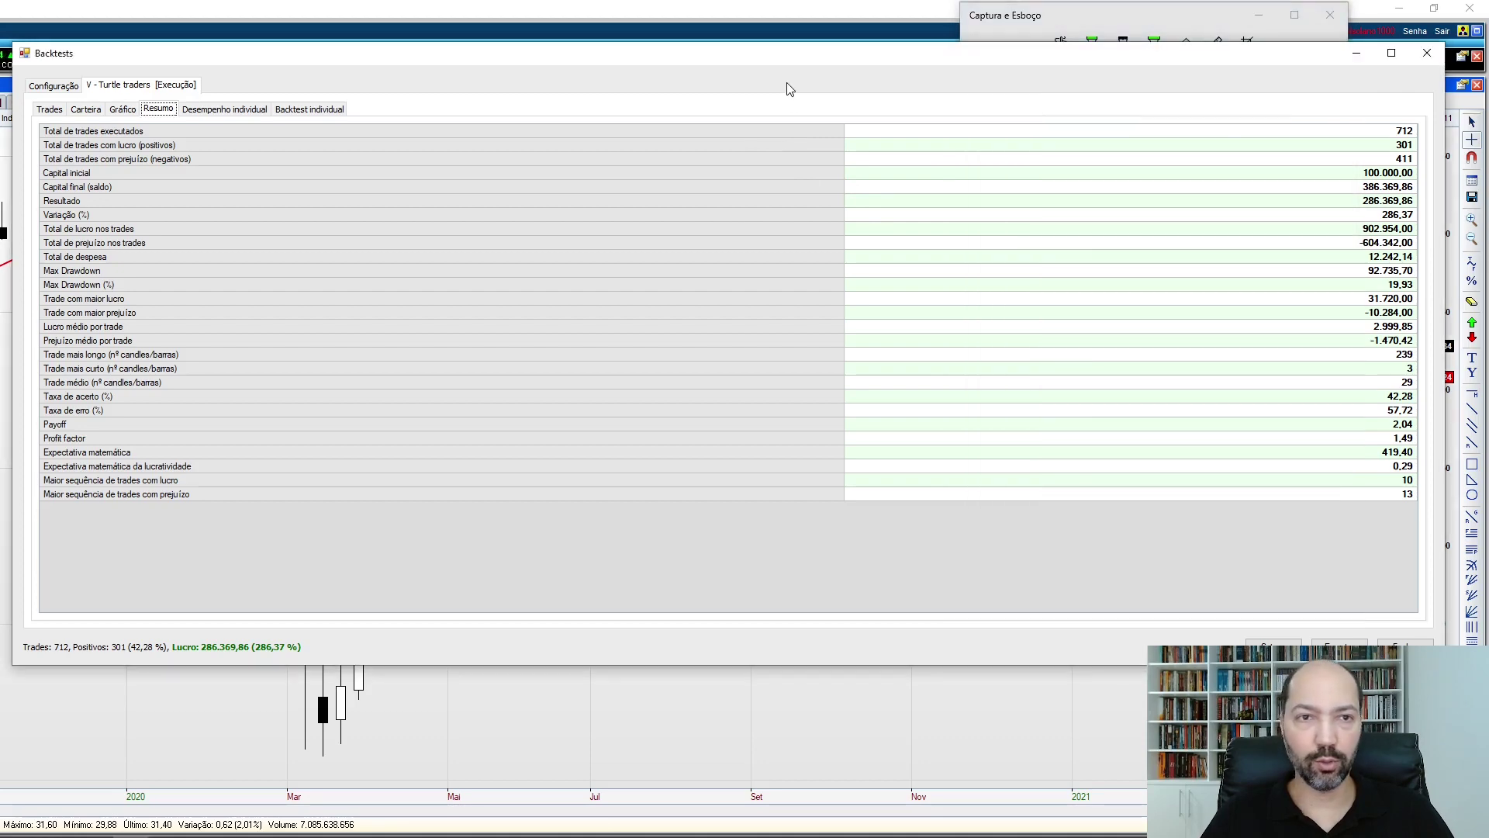
{"action": "left_click", "coordinate": [52, 86]}
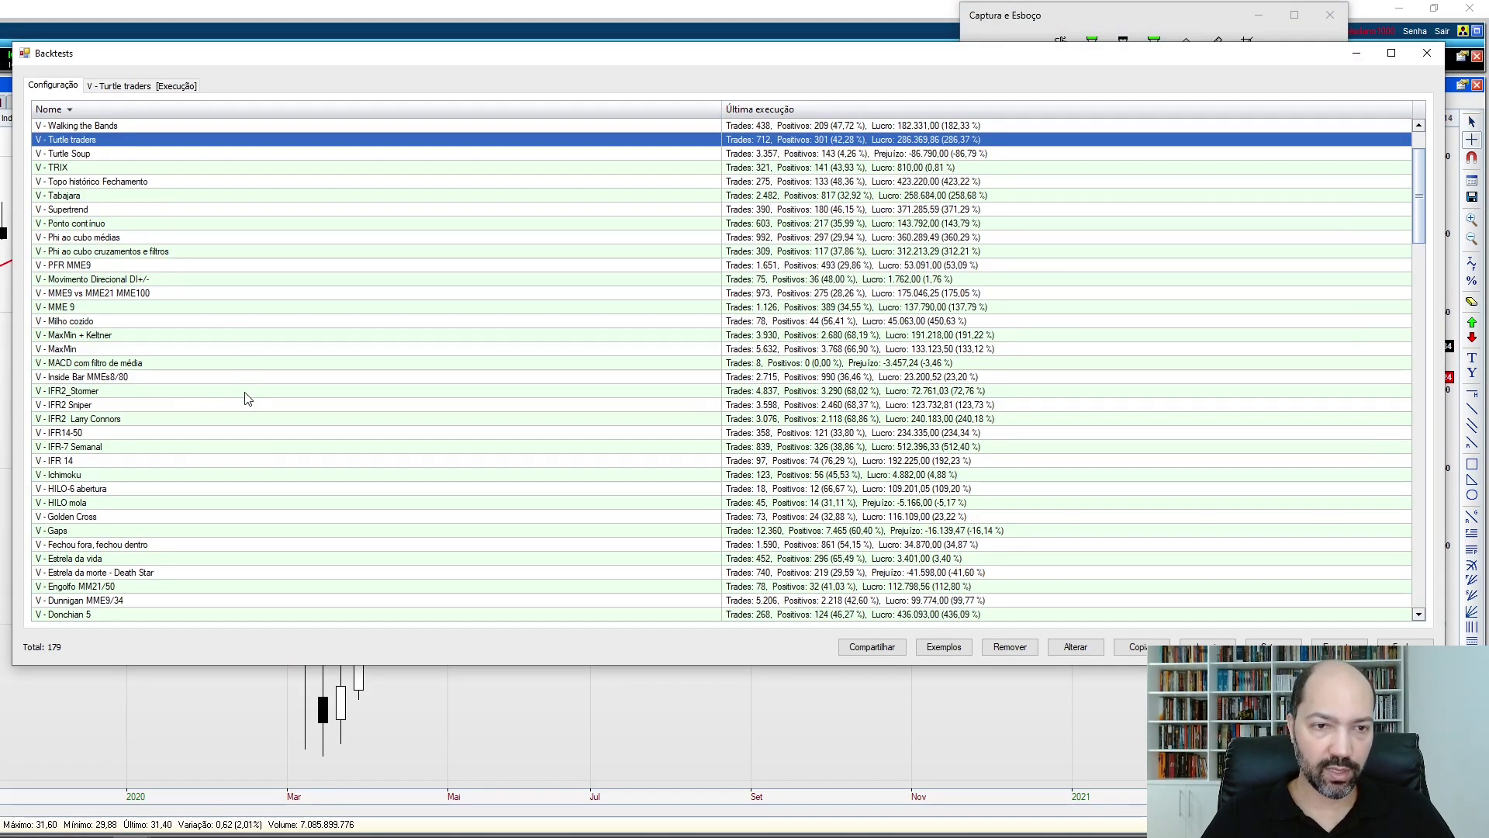
{"action": "left_click", "coordinate": [98, 391]}
{"action": "left_click", "coordinate": [1076, 649]}
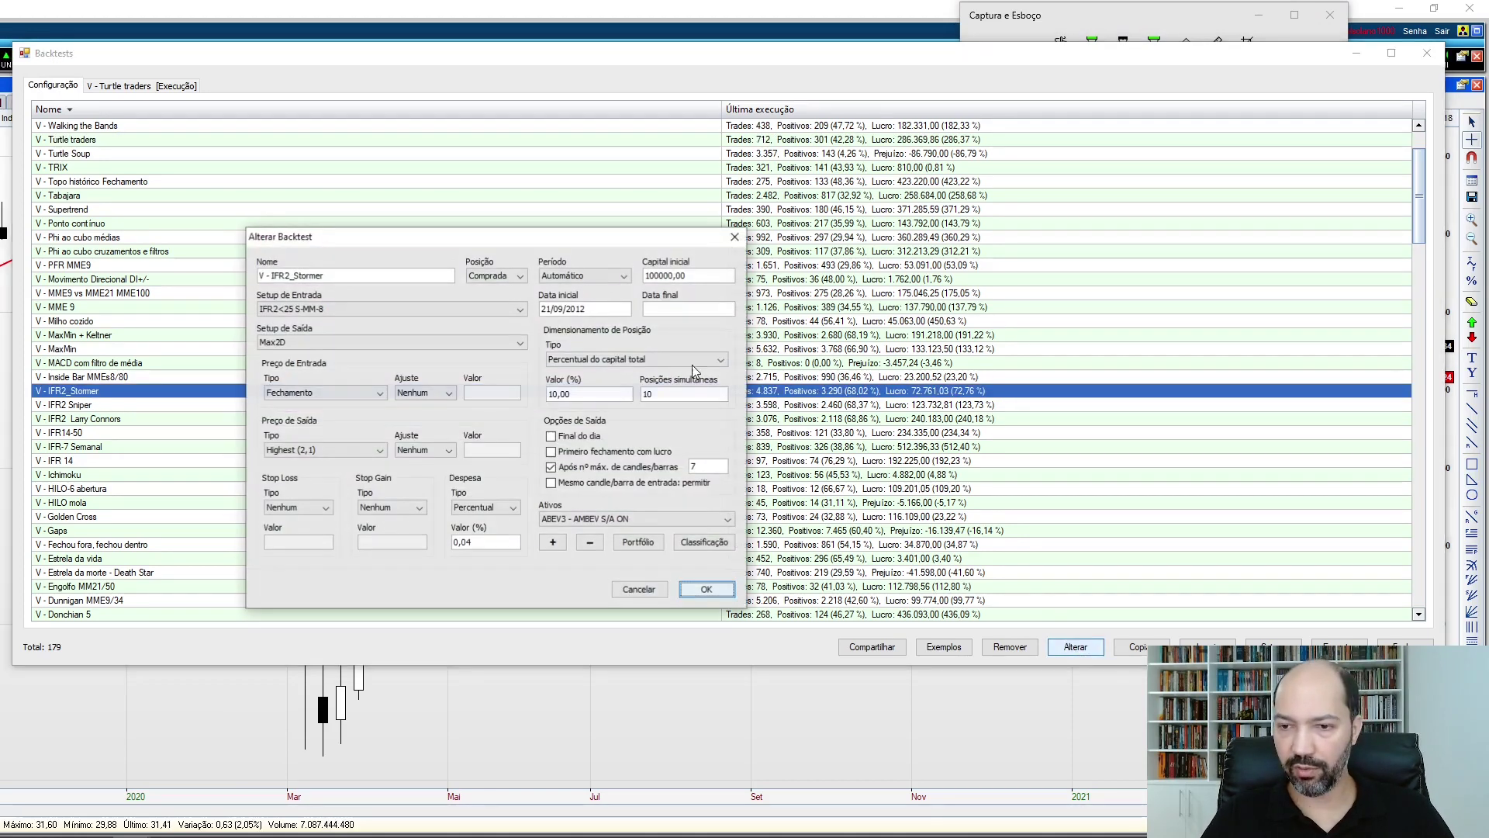
{"action": "left_click", "coordinate": [381, 308]}
{"action": "scroll", "coordinate": [388, 423], "scroll_direction": "up", "scroll_amount": 3}
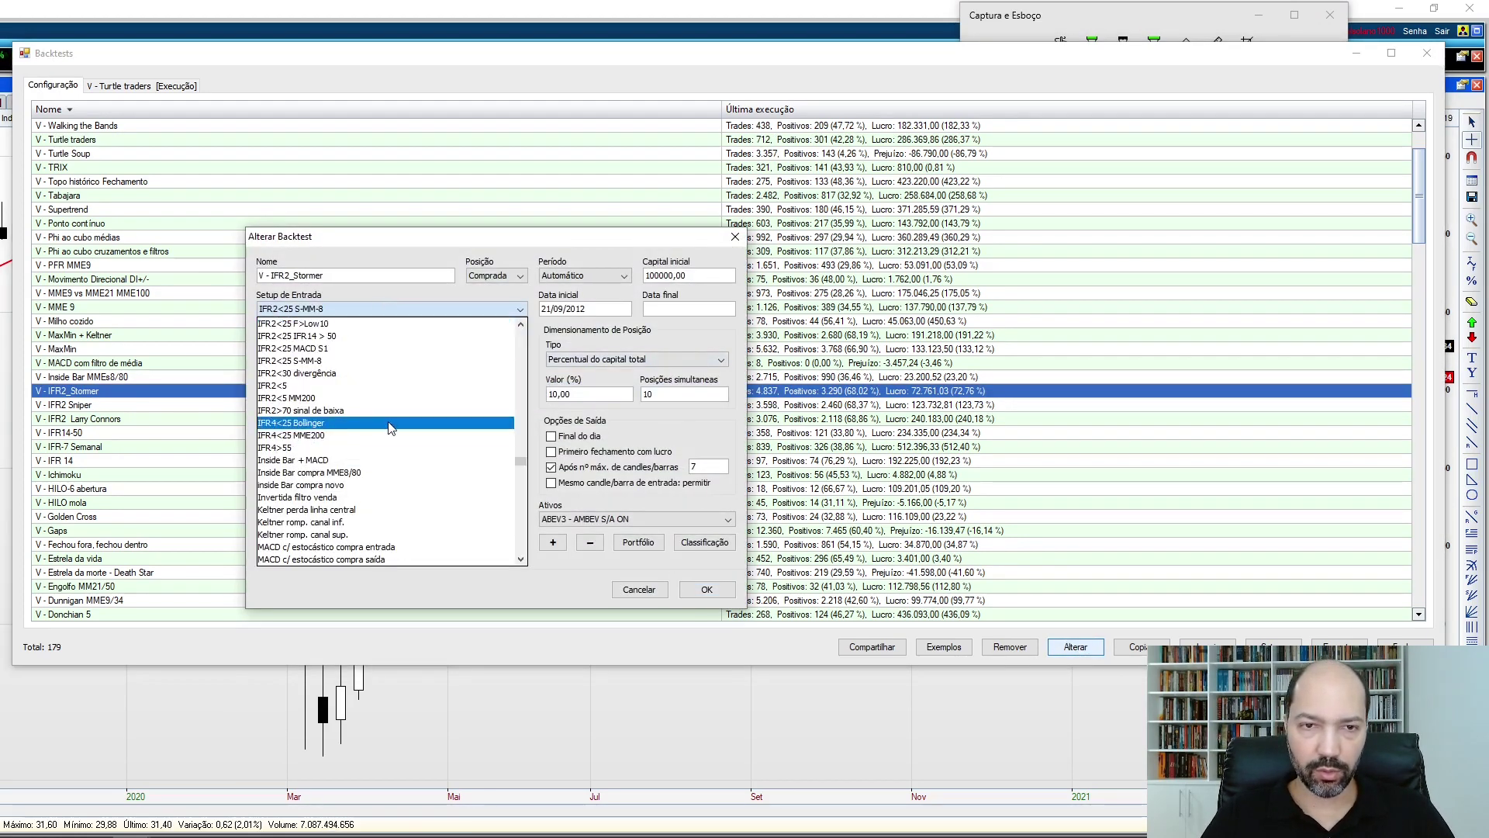
{"action": "left_click", "coordinate": [336, 374]}
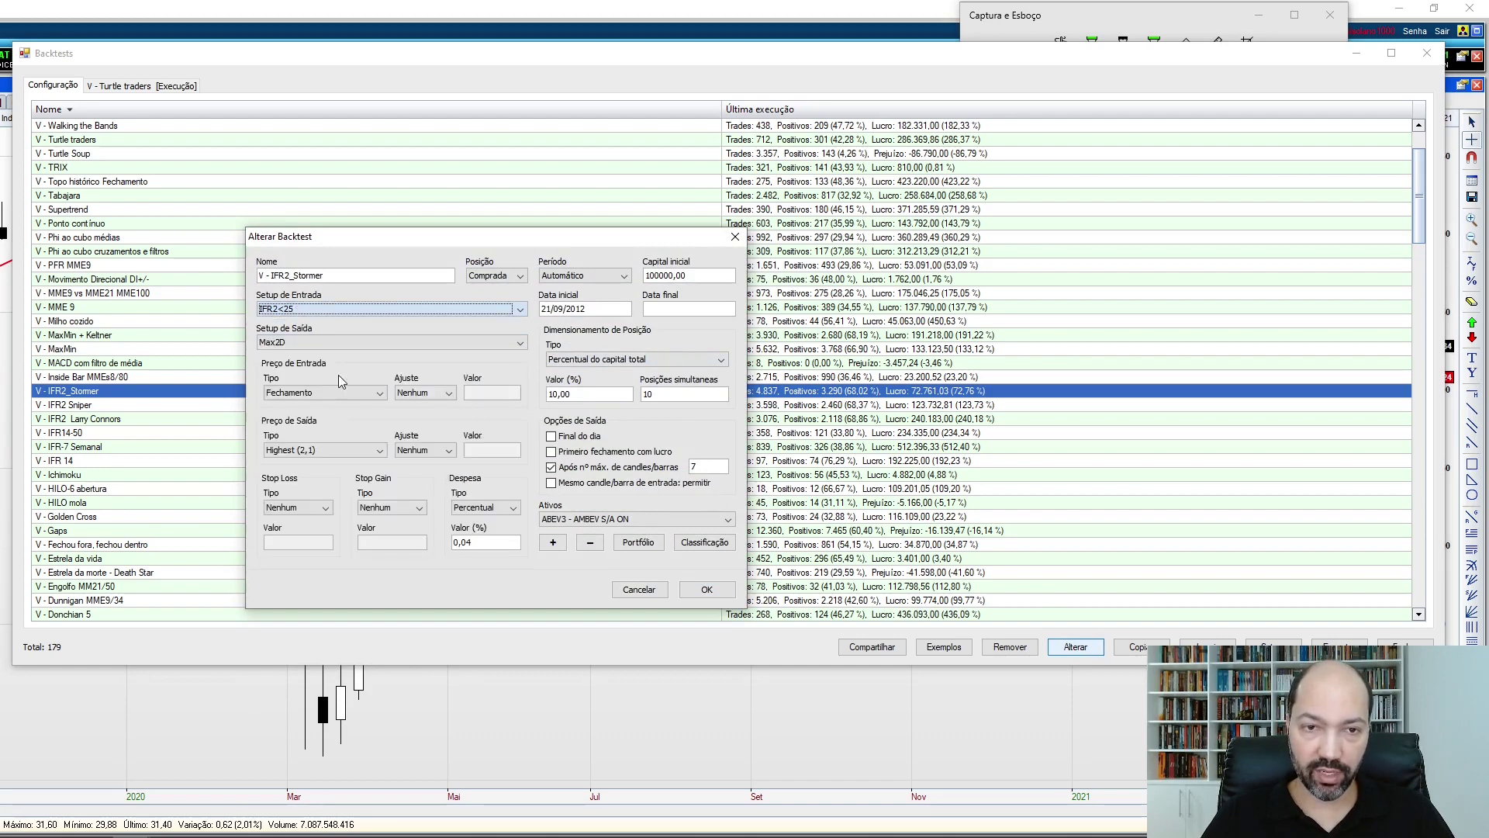
{"action": "left_click", "coordinate": [704, 590]}
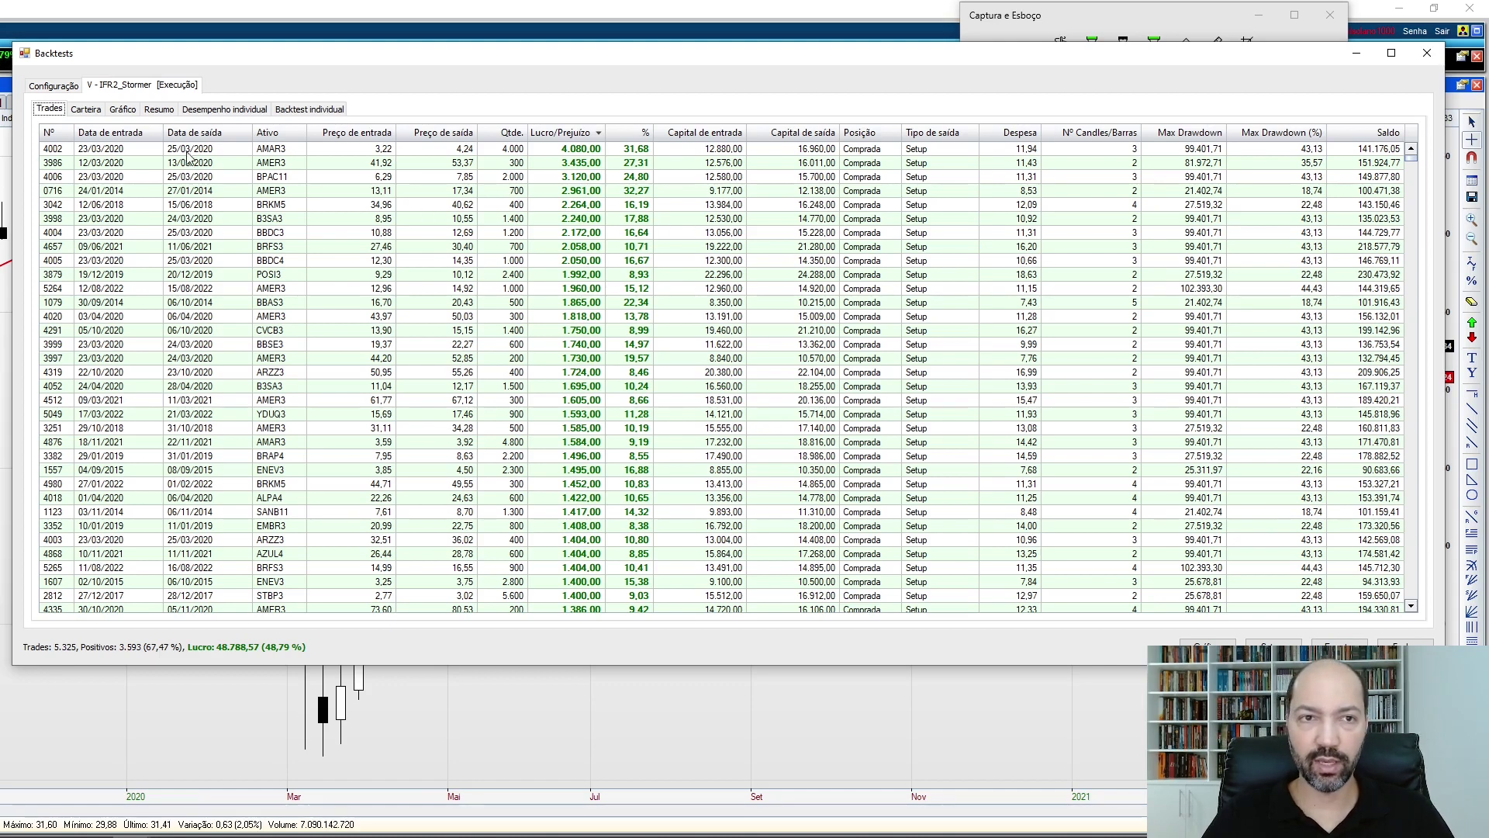
- Examine the equity chart and summary of the V - IFR2_Stormer backtest
{"action": "left_click", "coordinate": [123, 110]}
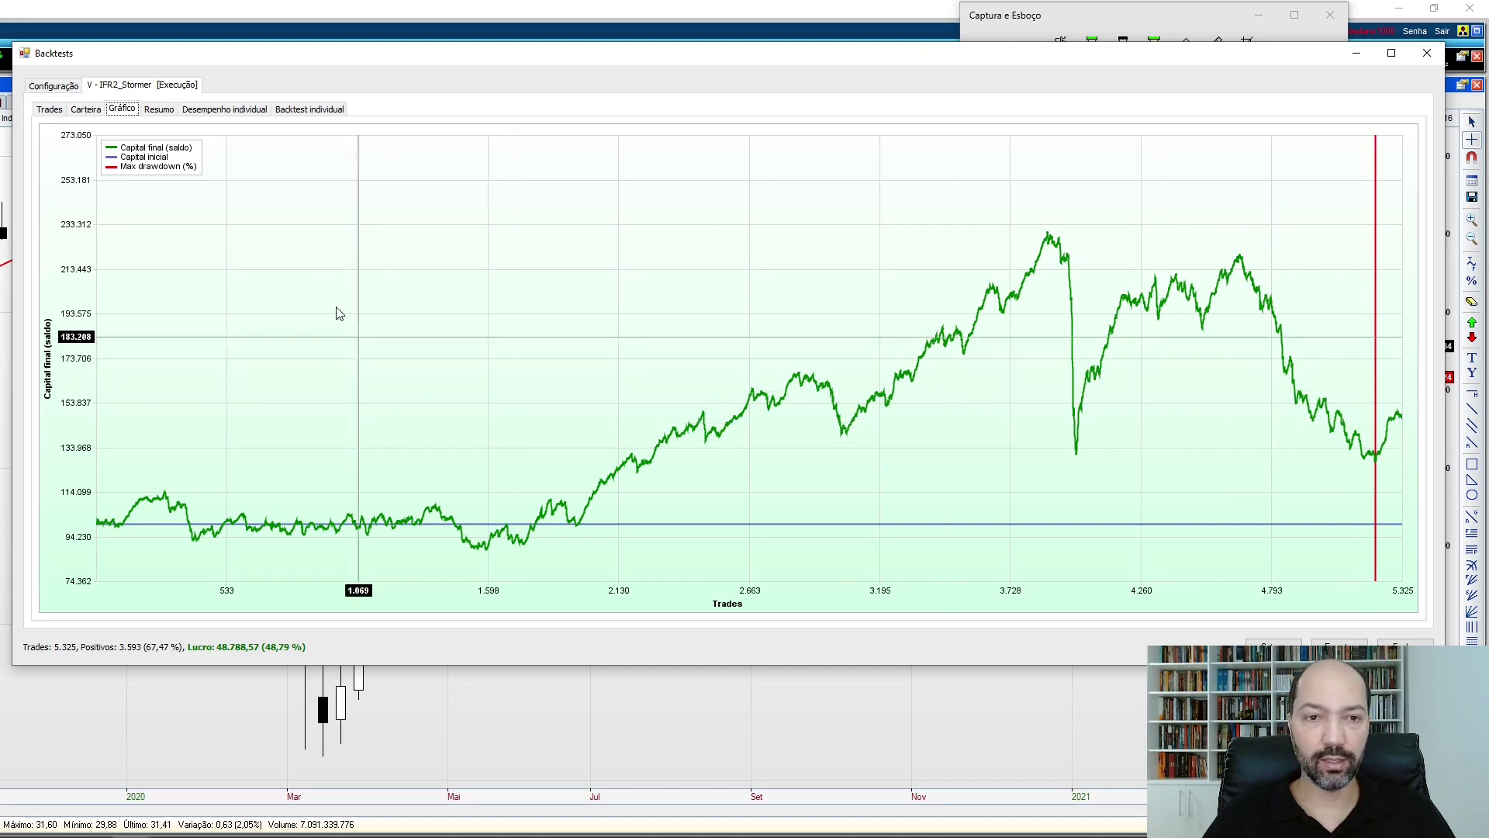
{"action": "left_click", "coordinate": [160, 112]}
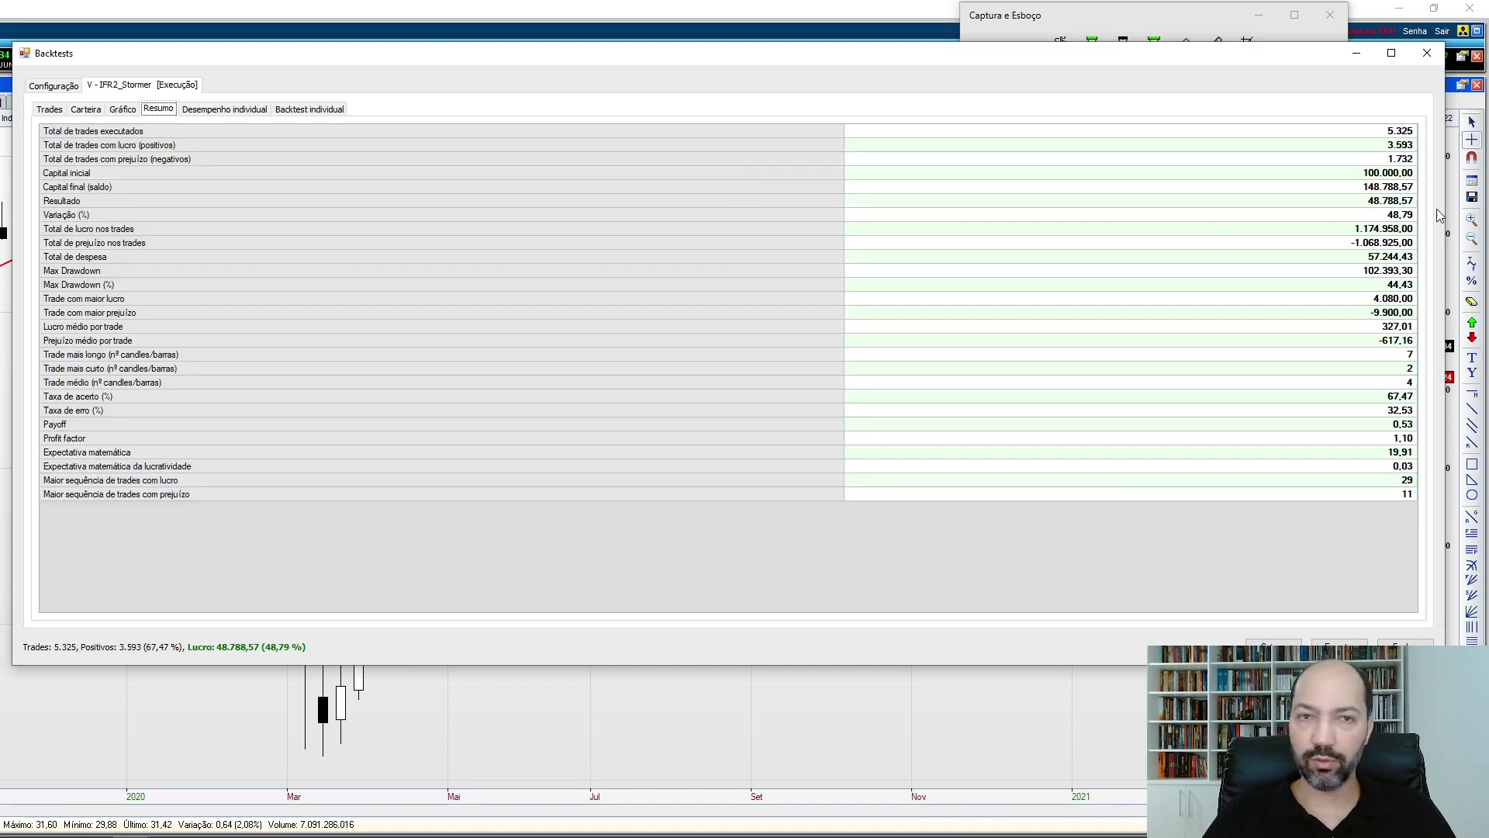
- Highlight the Variação (%) row in the V - IFR2_Stormer summary and capture the value column in Captura e Esboço
{"action": "left_click", "coordinate": [1107, 19]}
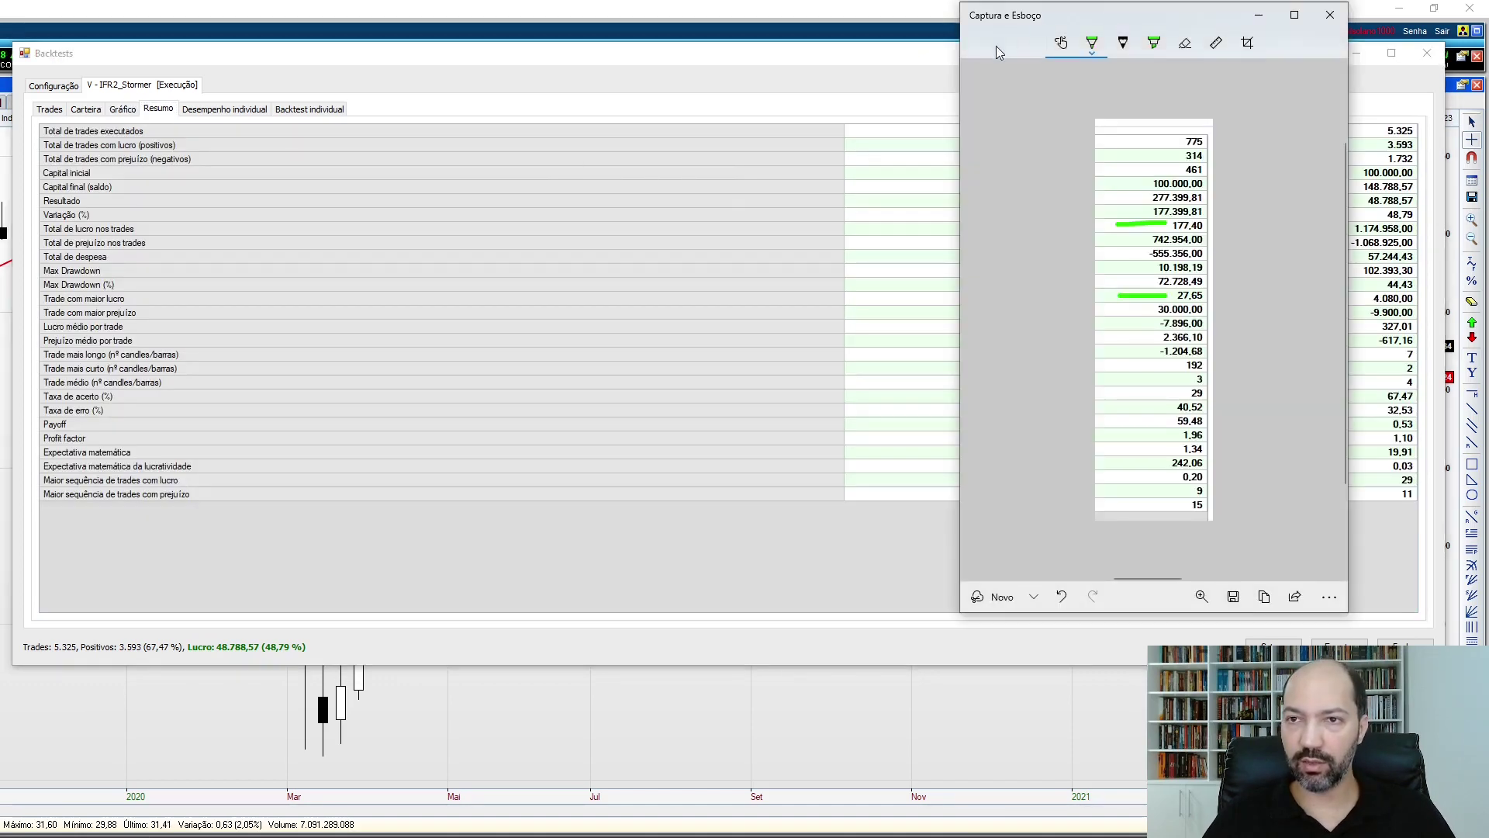
{"action": "left_click", "coordinate": [996, 596]}
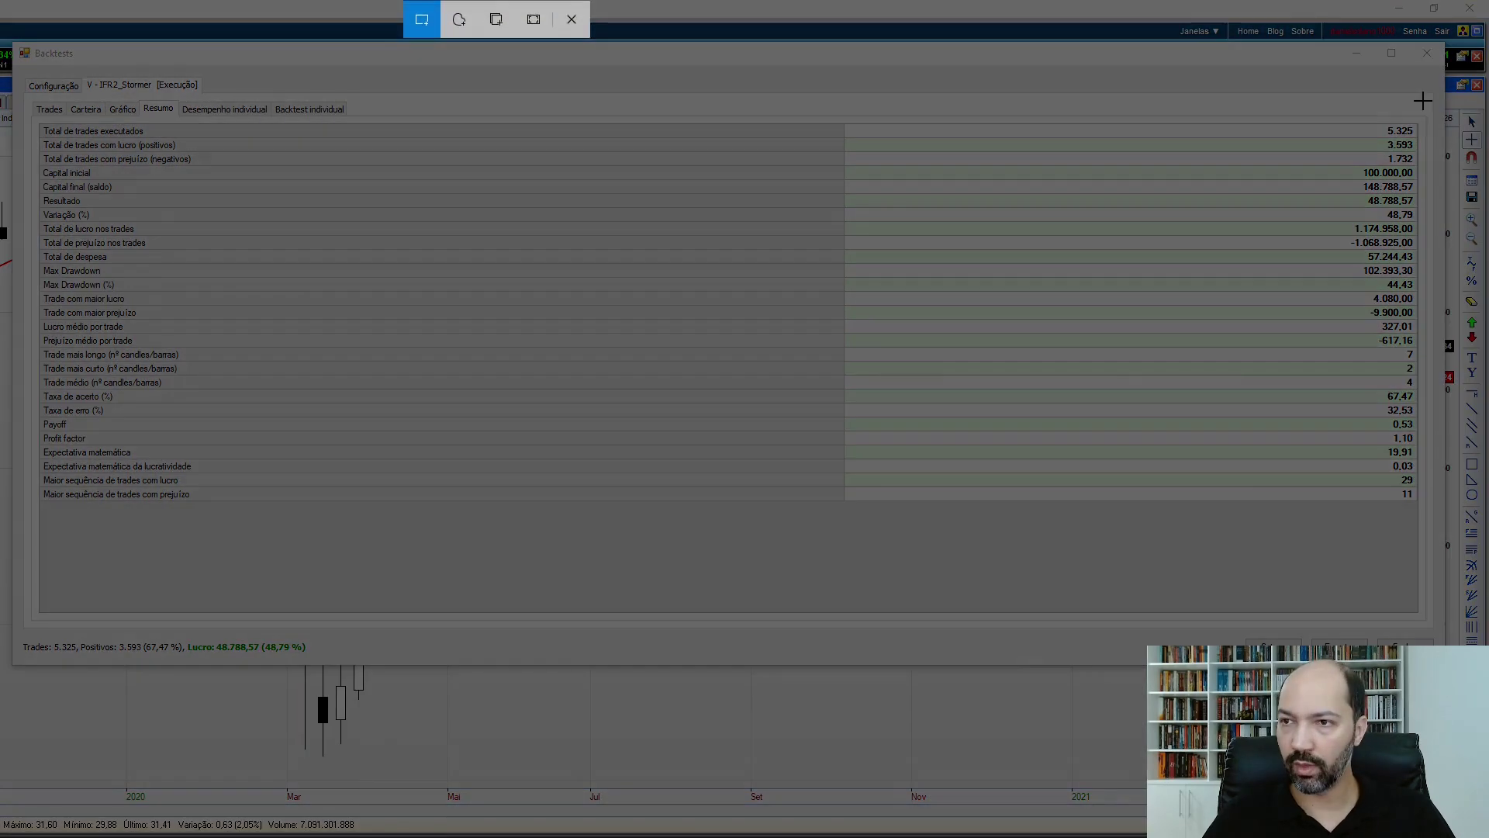
{"action": "left_click_drag", "start_coordinate": [1422, 100], "coordinate": [1217, 532]}
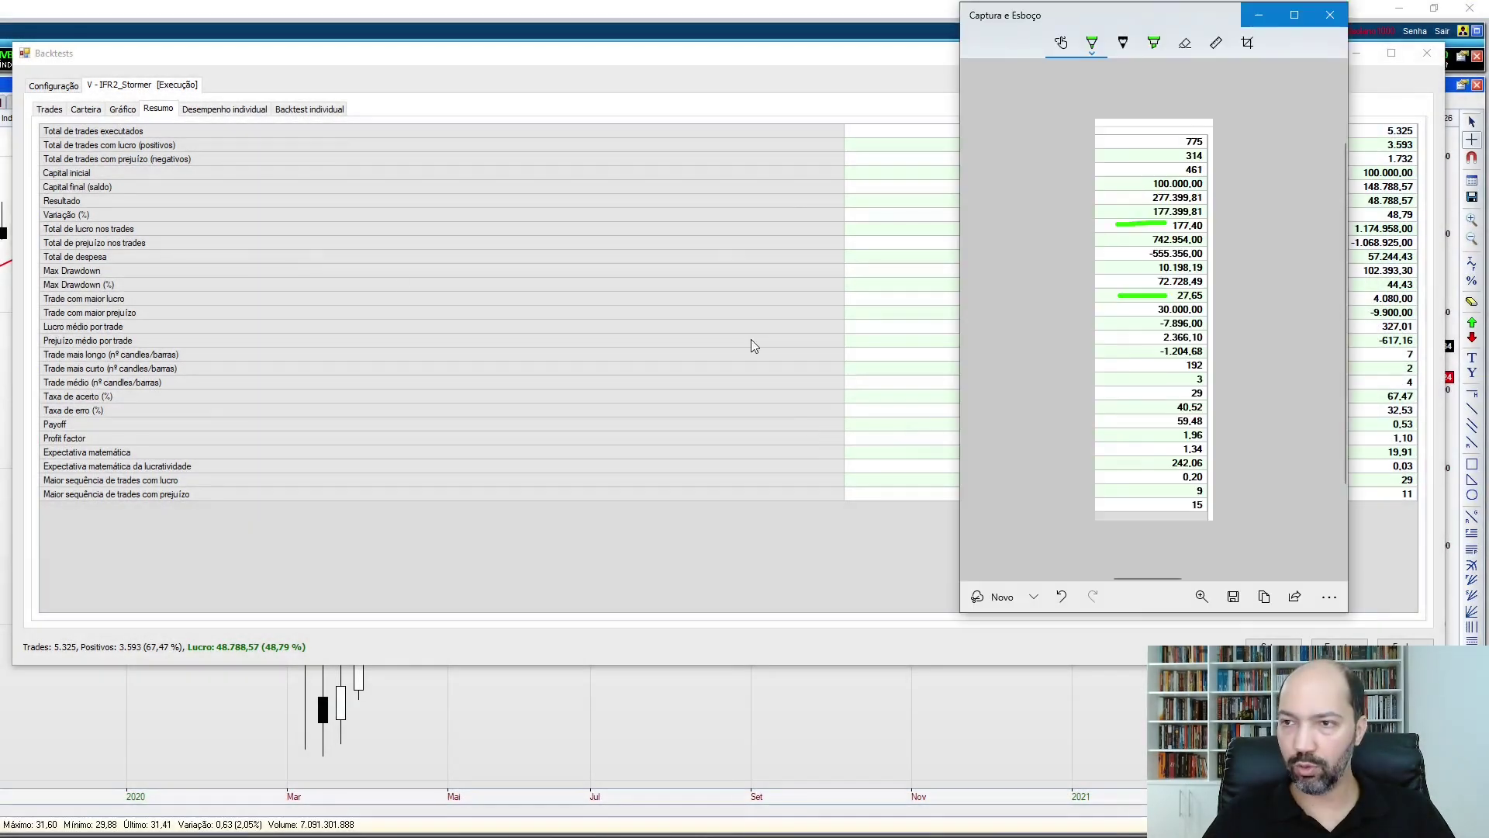
{"action": "left_click", "coordinate": [90, 211]}
{"action": "left_click", "coordinate": [1191, 107]}
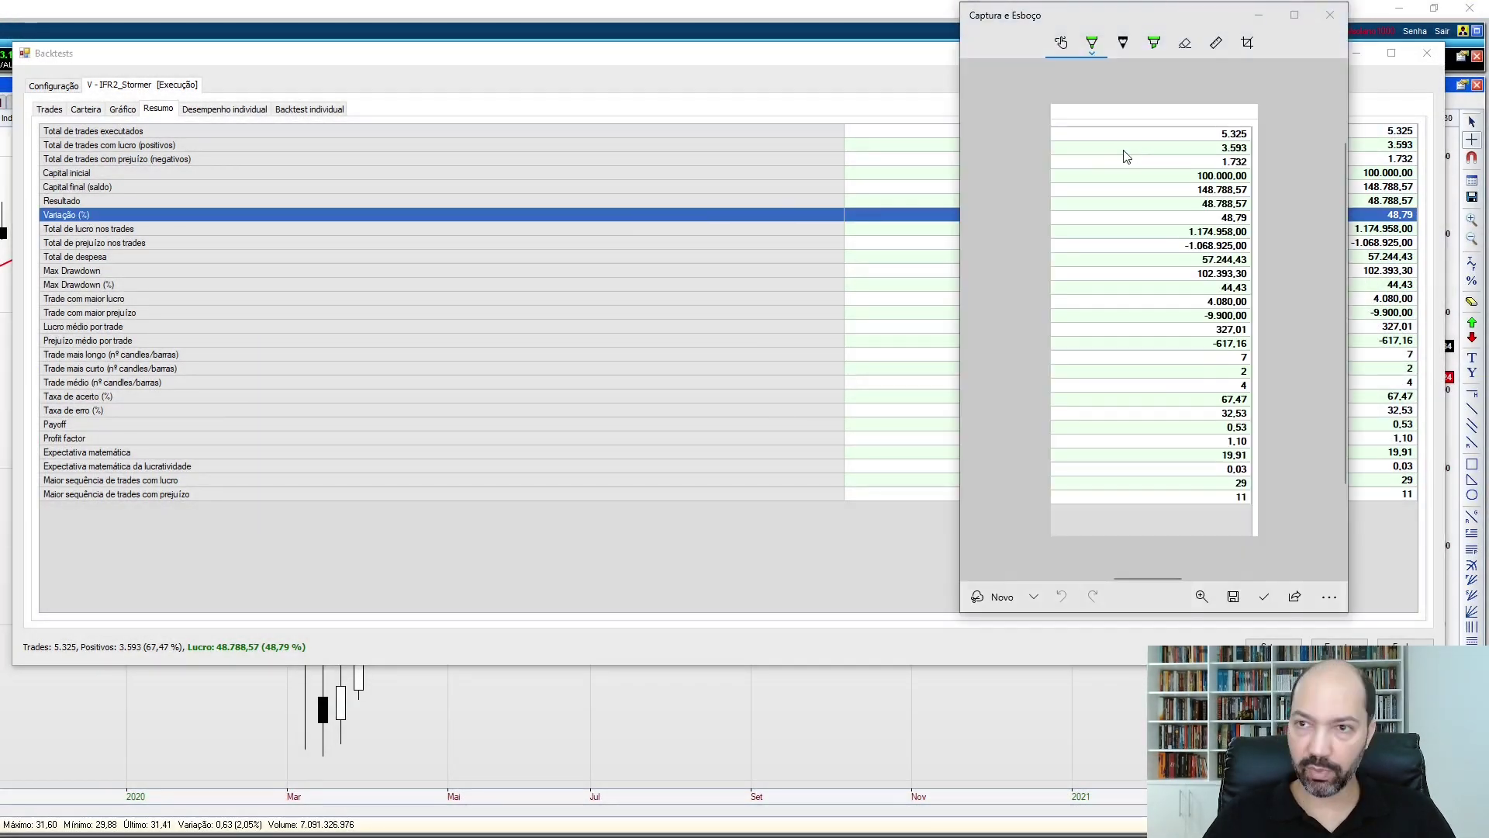
{"action": "left_click", "coordinate": [980, 591]}
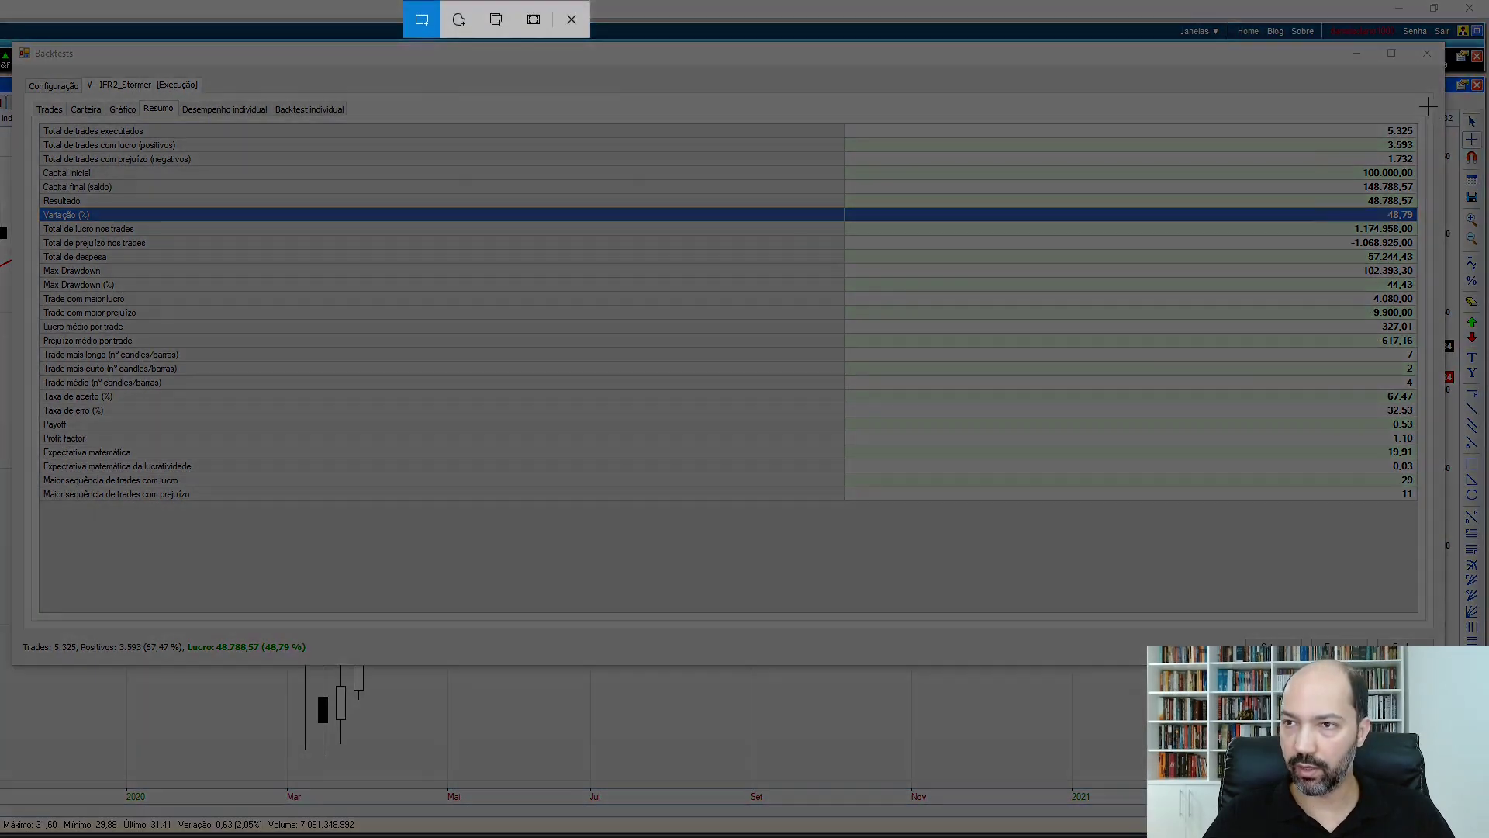
{"action": "left_click_drag", "start_coordinate": [1429, 107], "coordinate": [1294, 513]}
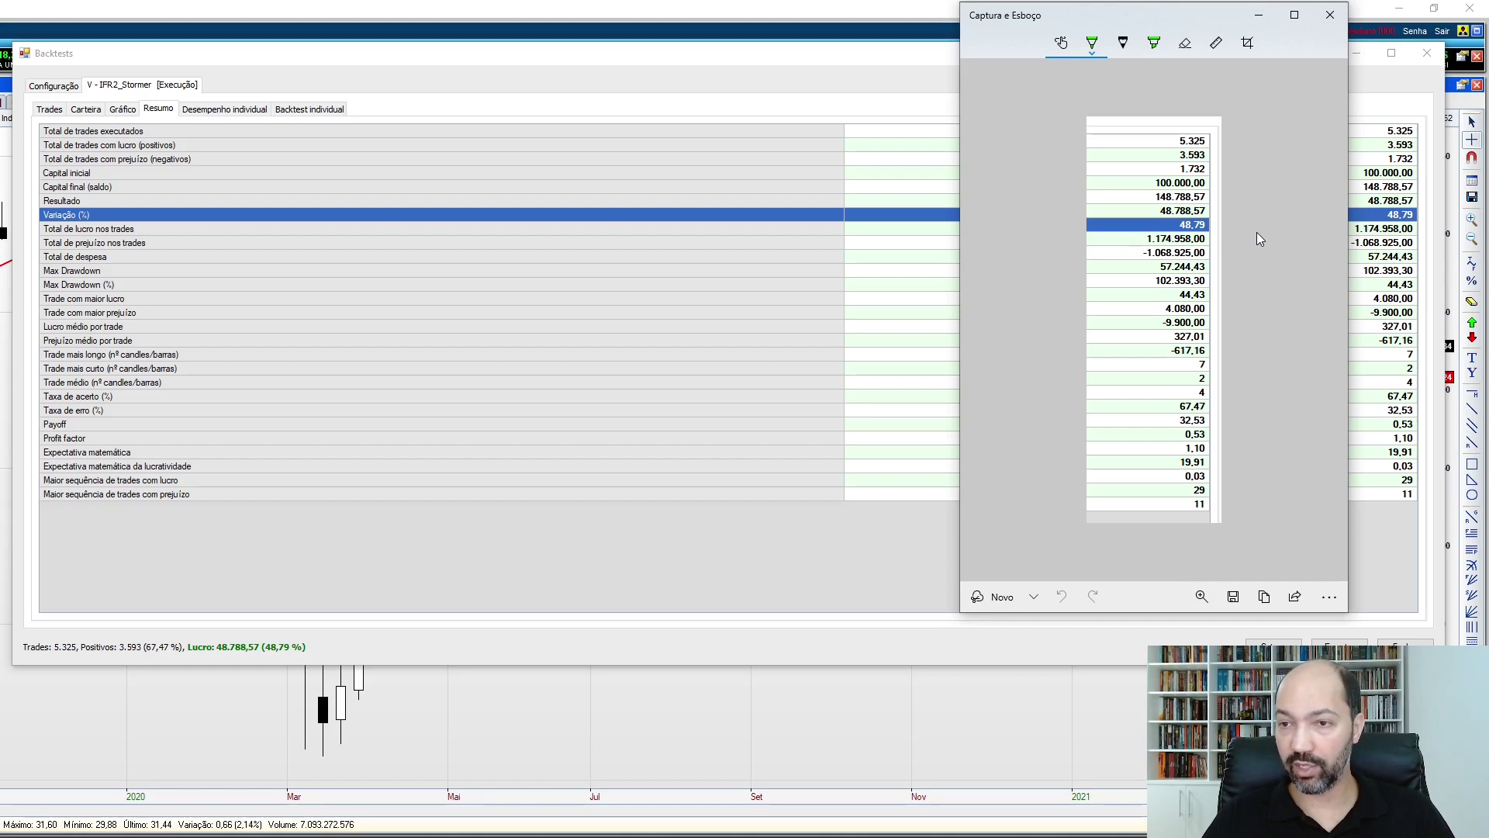
- Mark the Max Drawdown (%) value on the new capture with a short green pen stroke that leaves the number readable
{"action": "left_click_drag", "start_coordinate": [1114, 295], "coordinate": [1188, 296]}
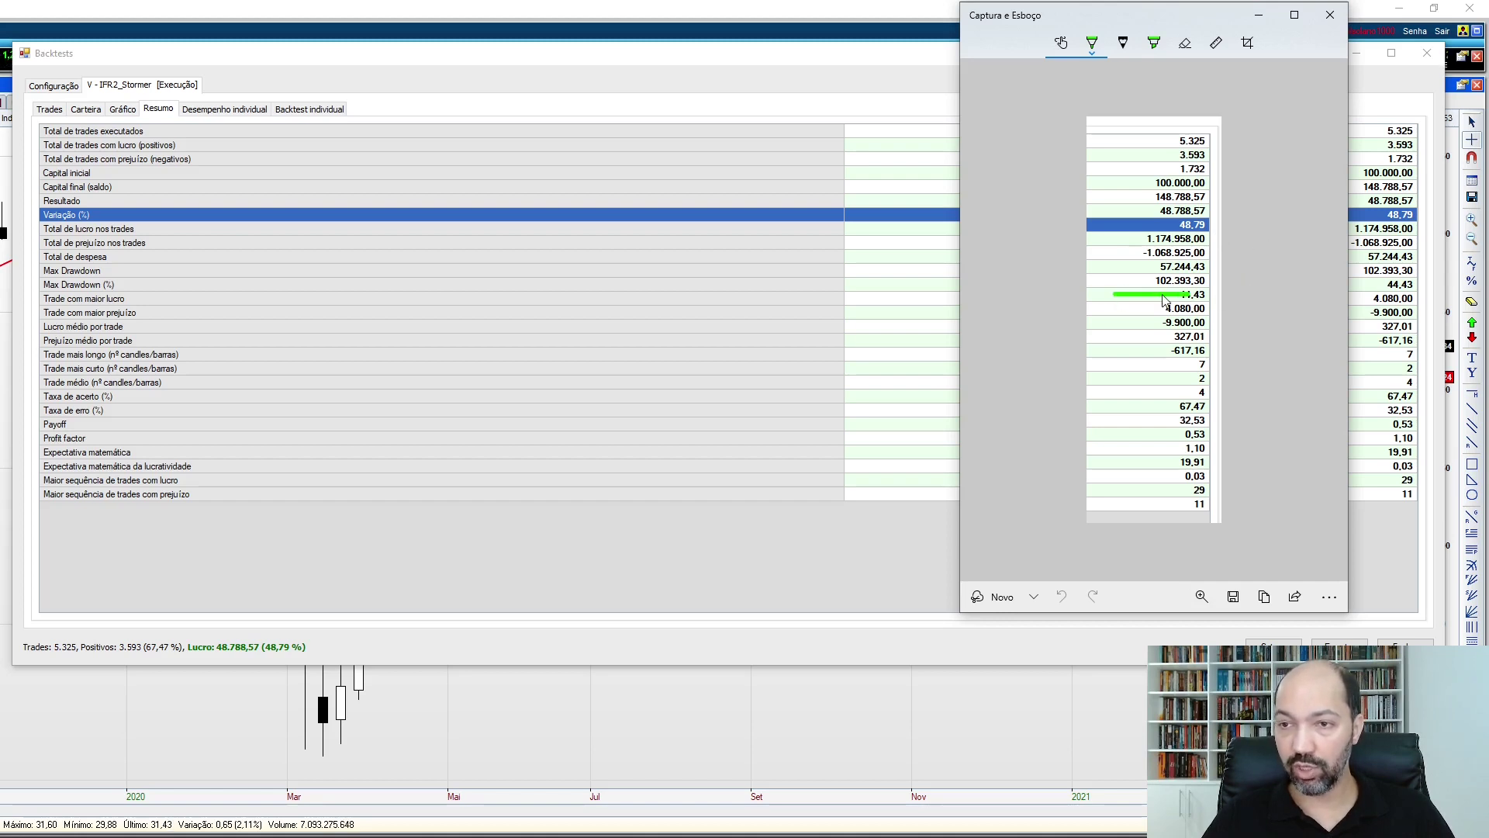
{"action": "left_click", "coordinate": [1061, 596]}
{"action": "left_click_drag", "start_coordinate": [1121, 295], "coordinate": [1179, 295]}
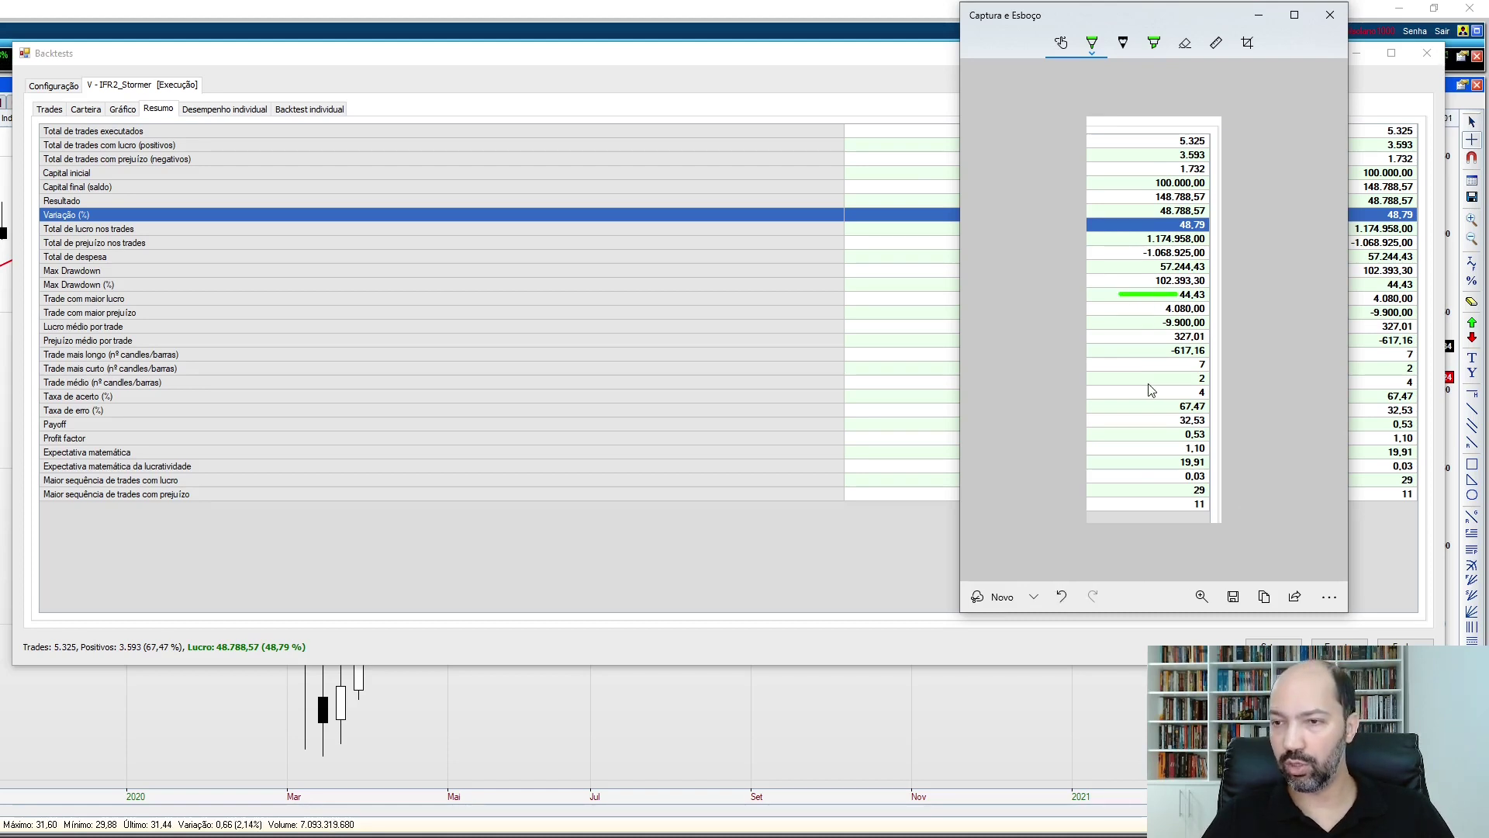
- Change the entry setup of the V - IFR2_Stormer backtest to IFR2<25 S-MM-8, save the configuration and run the backtest
{"action": "left_click", "coordinate": [62, 86]}
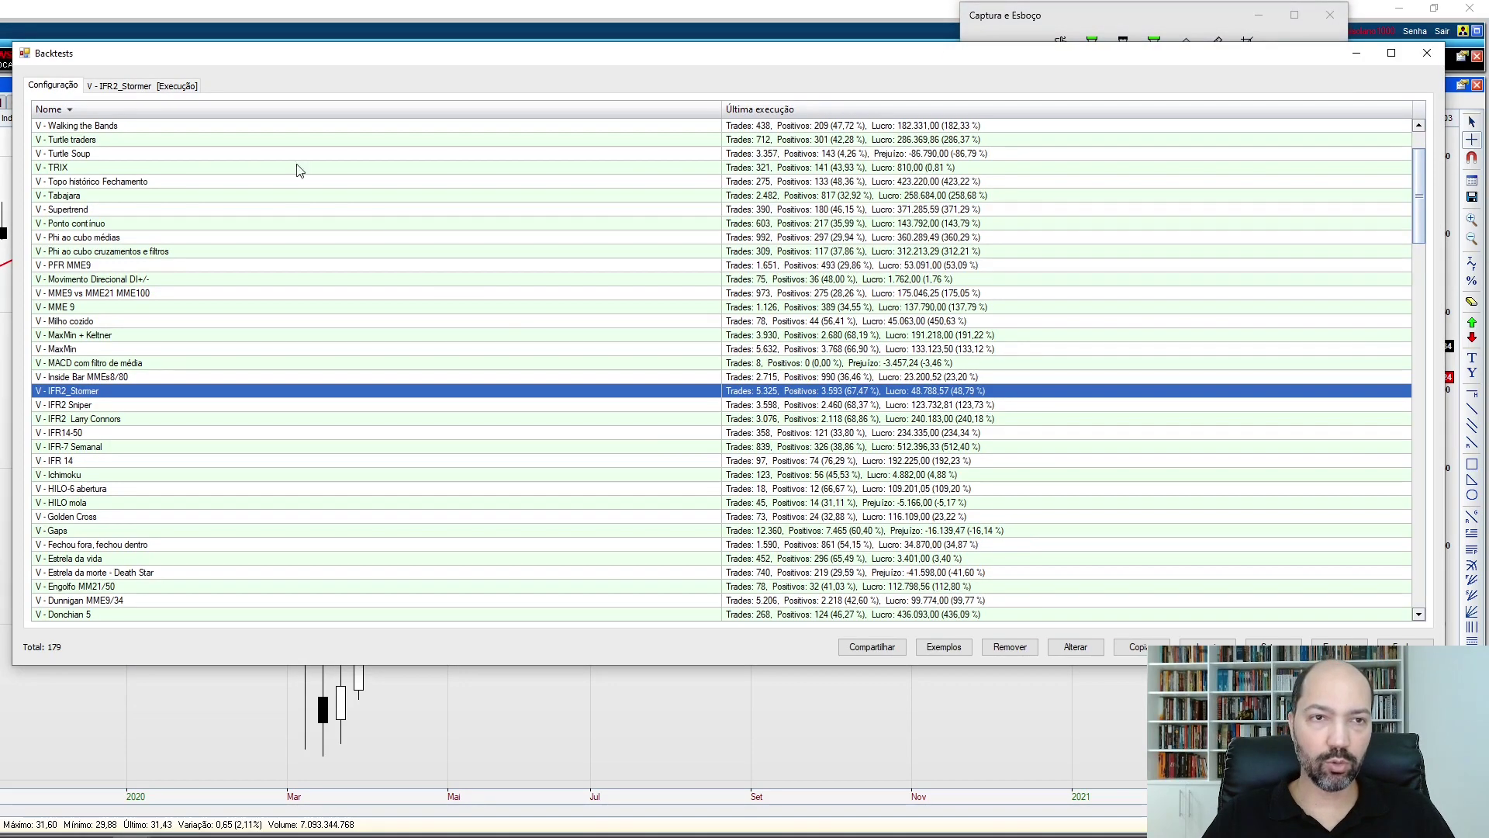
{"action": "left_click", "coordinate": [1068, 649]}
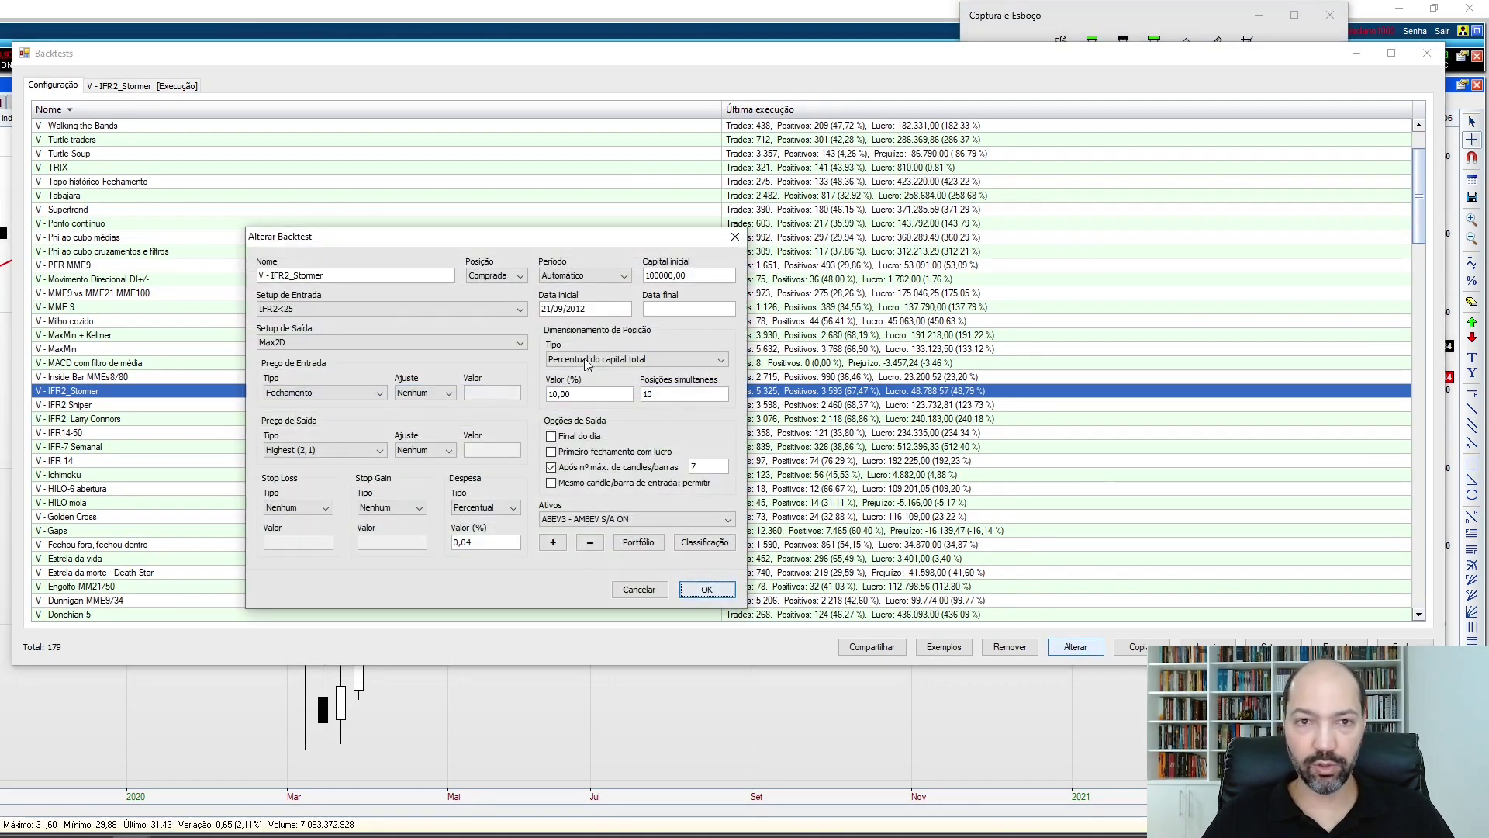
{"action": "left_click", "coordinate": [405, 308]}
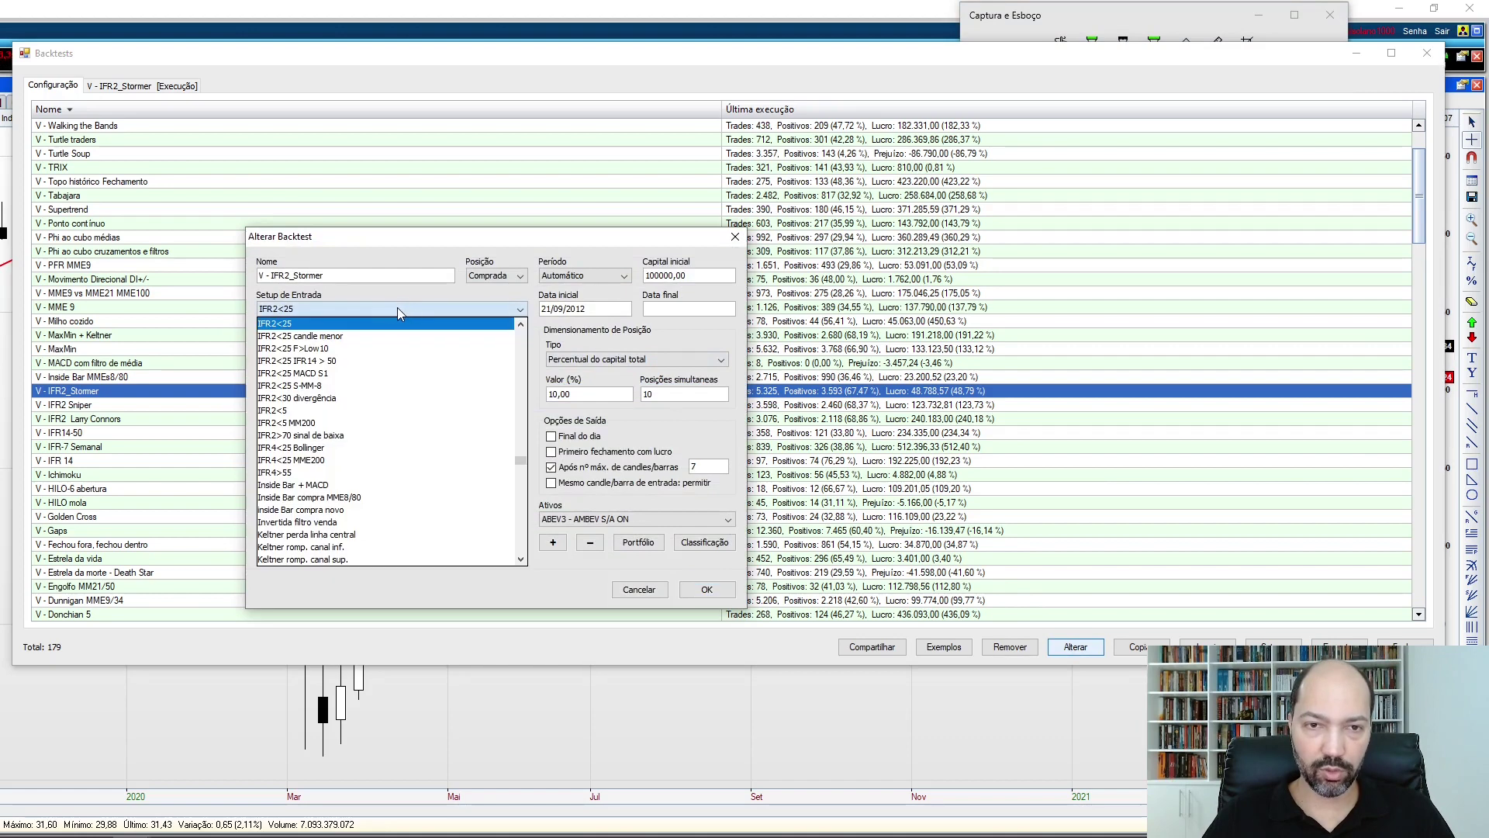
{"action": "left_click", "coordinate": [407, 390]}
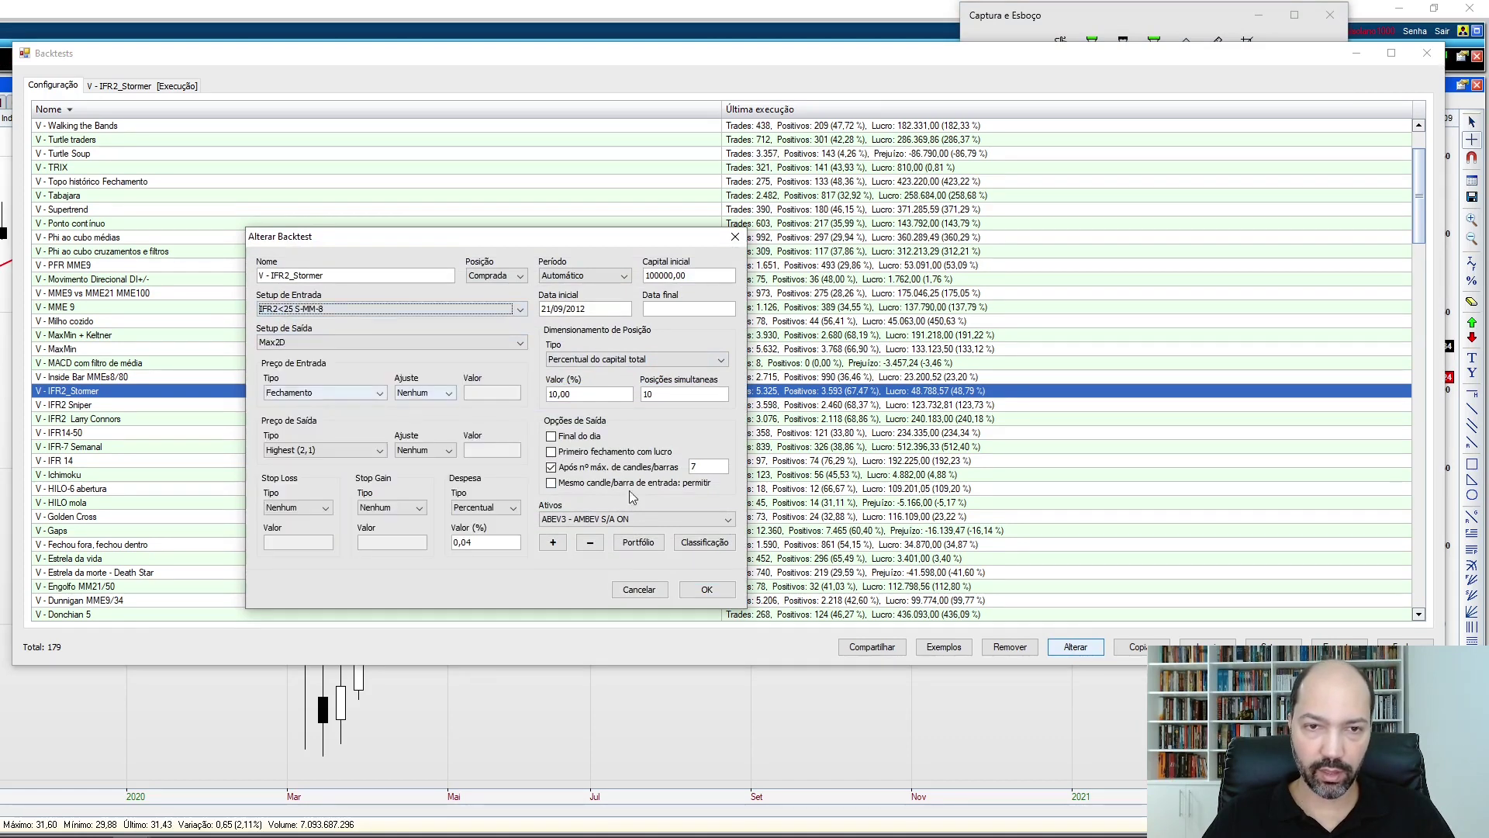
{"action": "left_click", "coordinate": [720, 588]}
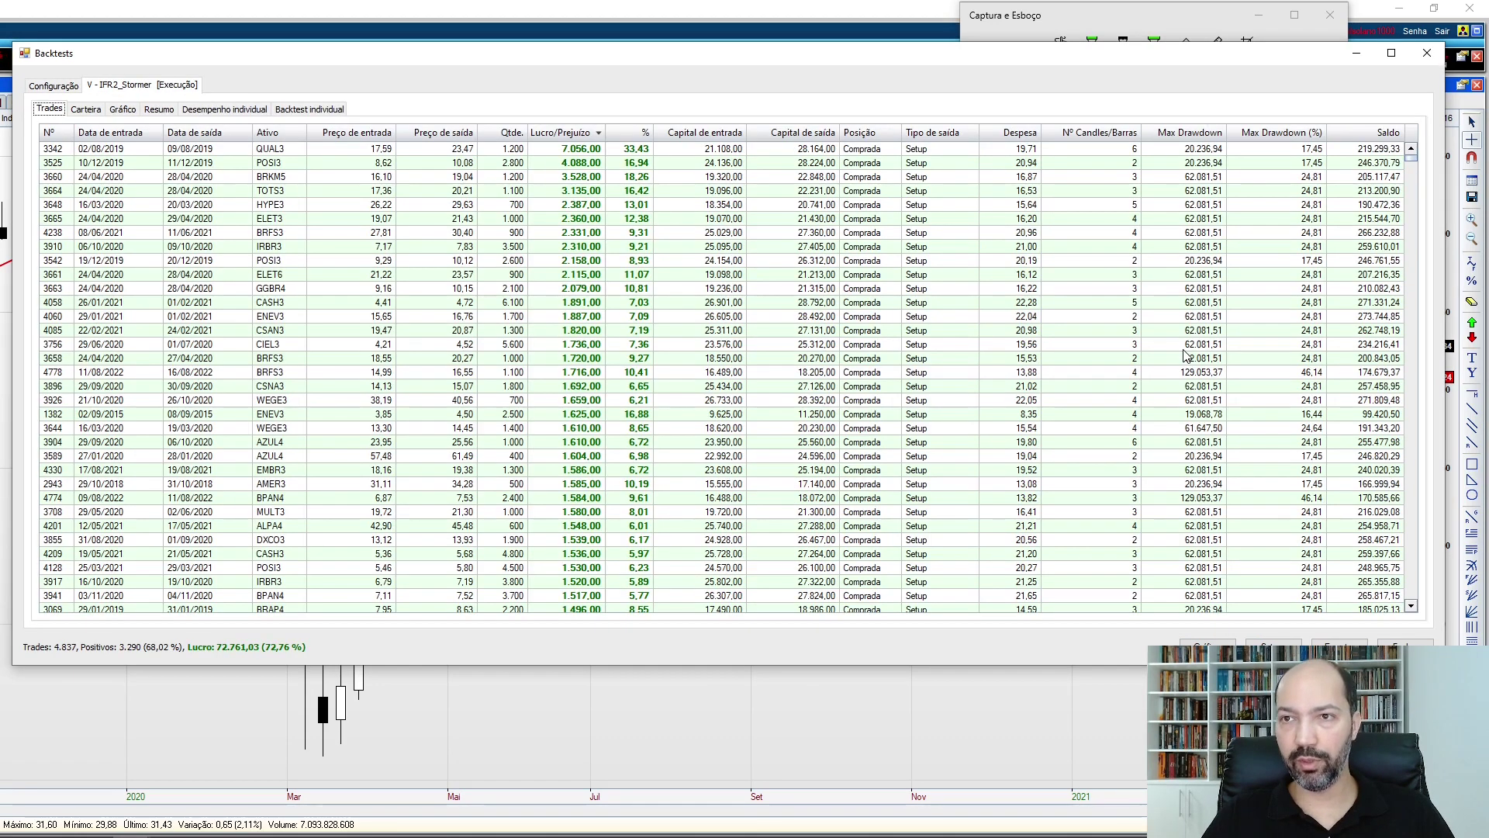
- Examine the equity chart of the filtered V - IFR2_Stormer backtest and compare its summary with the unfiltered values captured in Captura e Esboço
{"action": "left_click", "coordinate": [121, 109]}
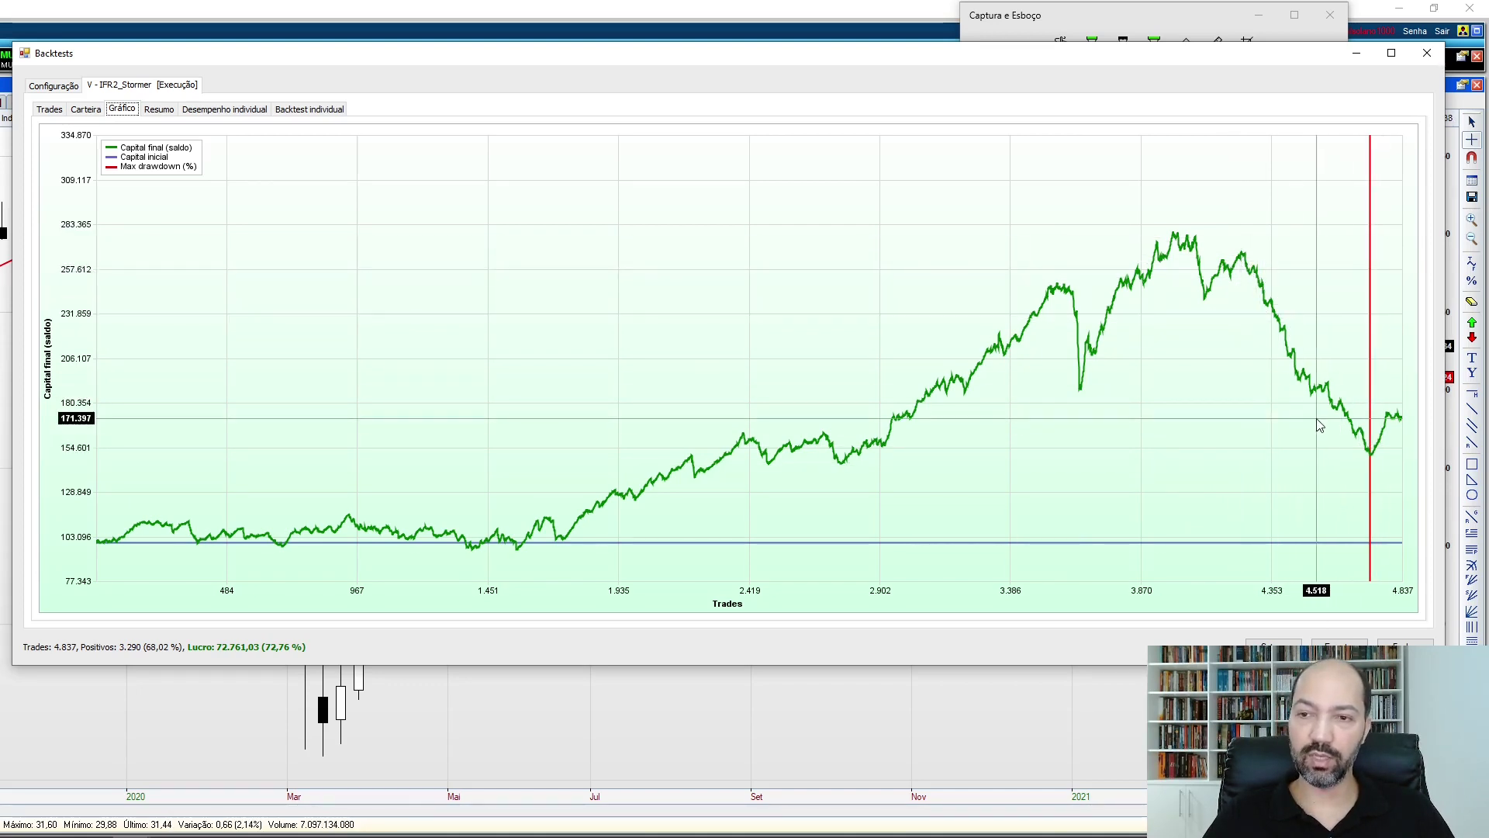
{"action": "left_click", "coordinate": [156, 111]}
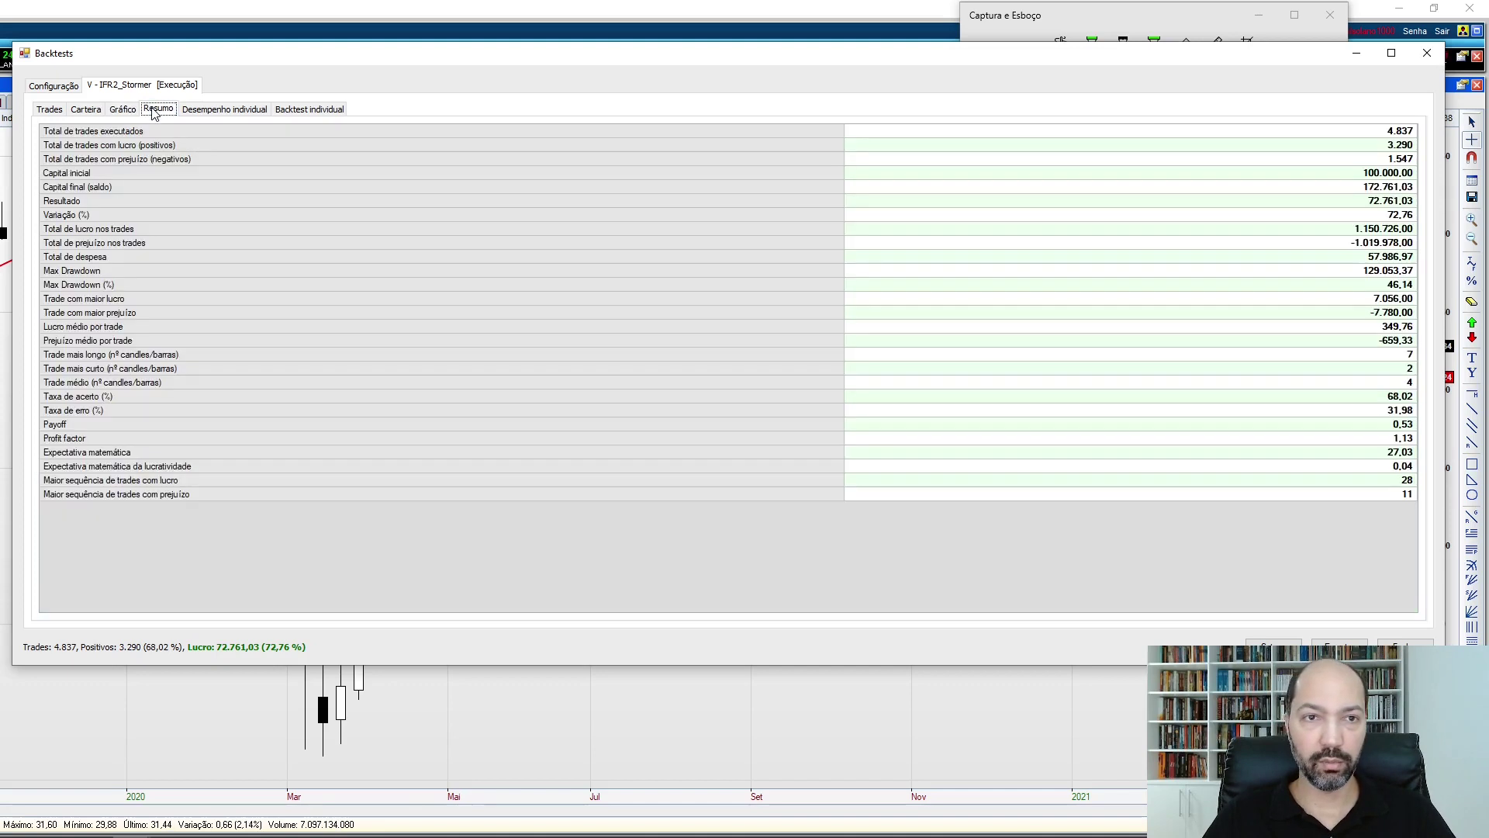
{"action": "left_click", "coordinate": [1128, 18]}
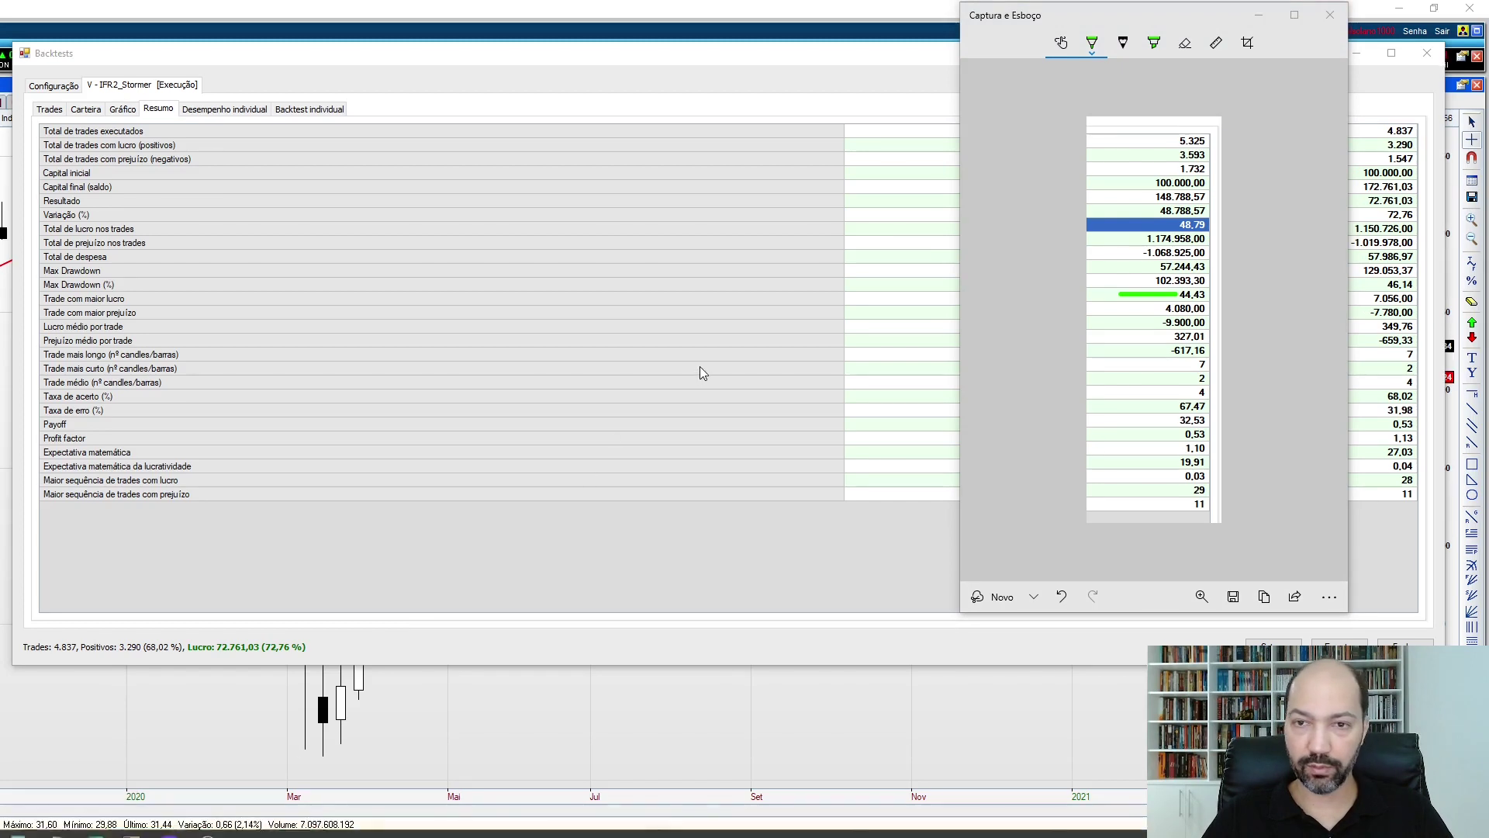
- Switch to Calculadora in Padrão mode, divide the rounded filtered variation by the unfiltered one as 73 ÷ 49, and minimise the calculator
{"action": "left_click", "coordinate": [553, 284]}
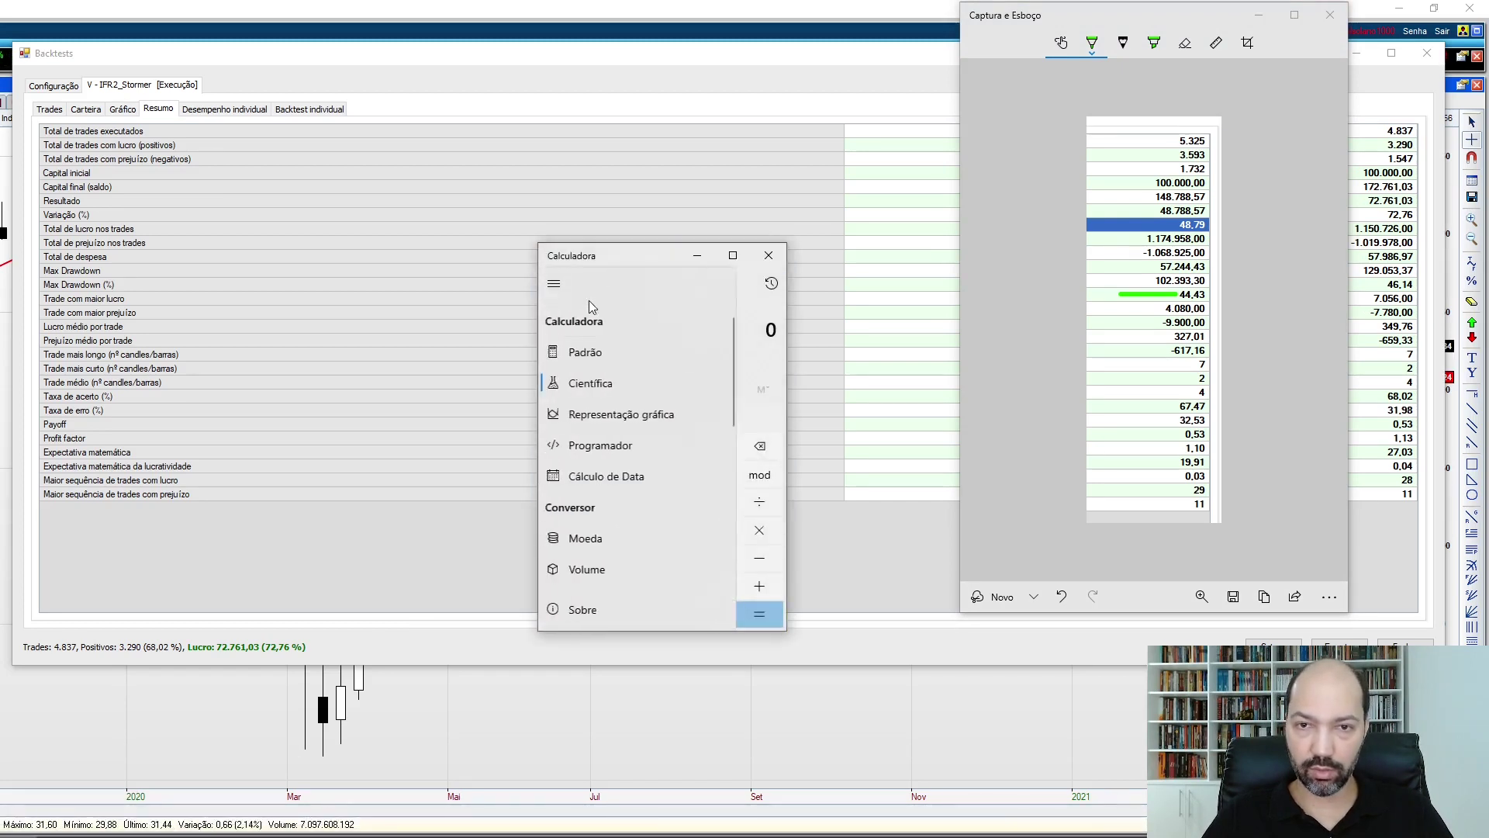
{"action": "left_click", "coordinate": [590, 351]}
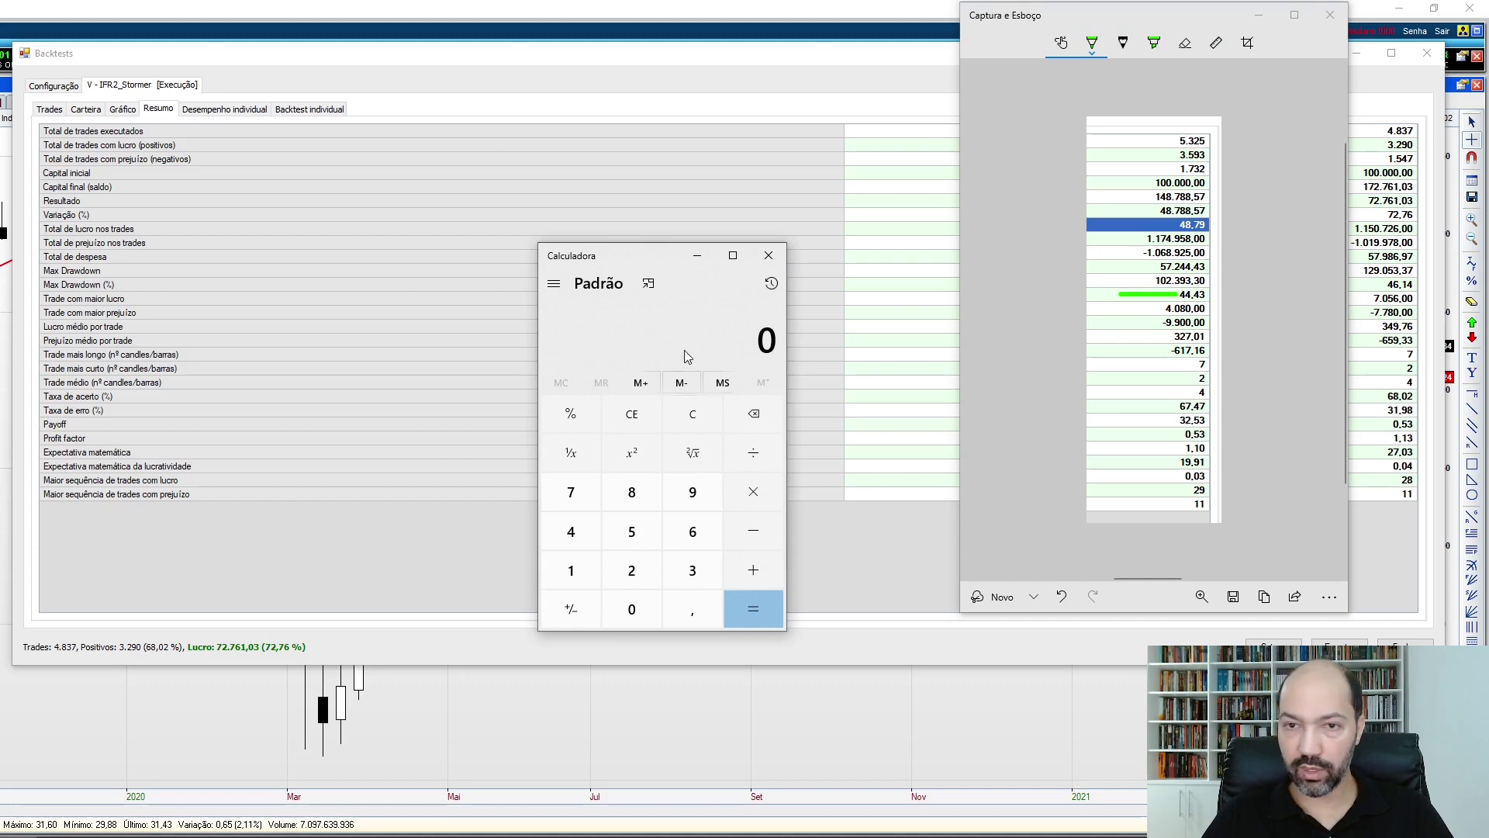
{"action": "type", "text": "73/"}
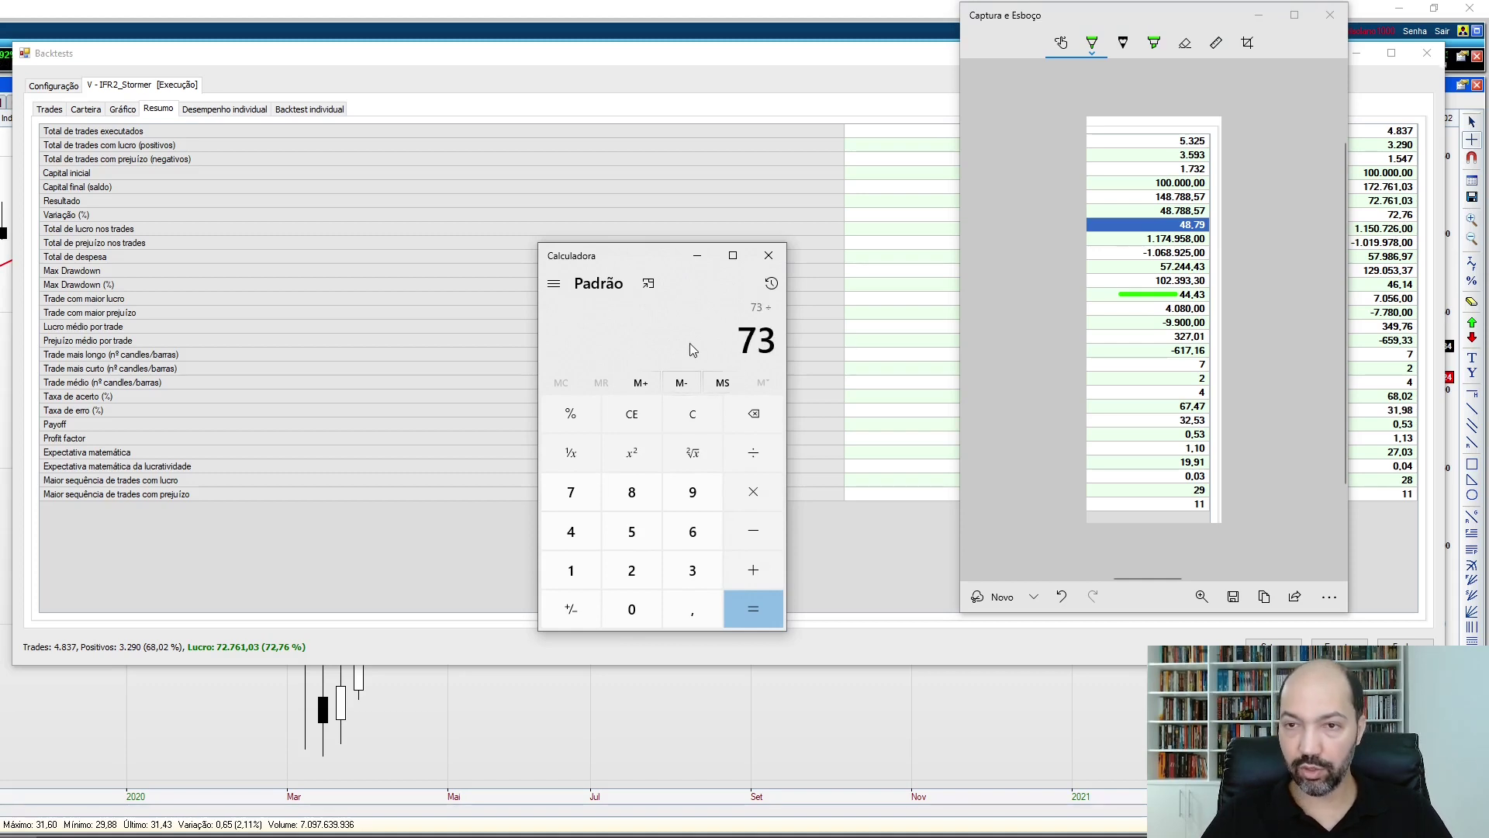
{"action": "type", "text": "49"}
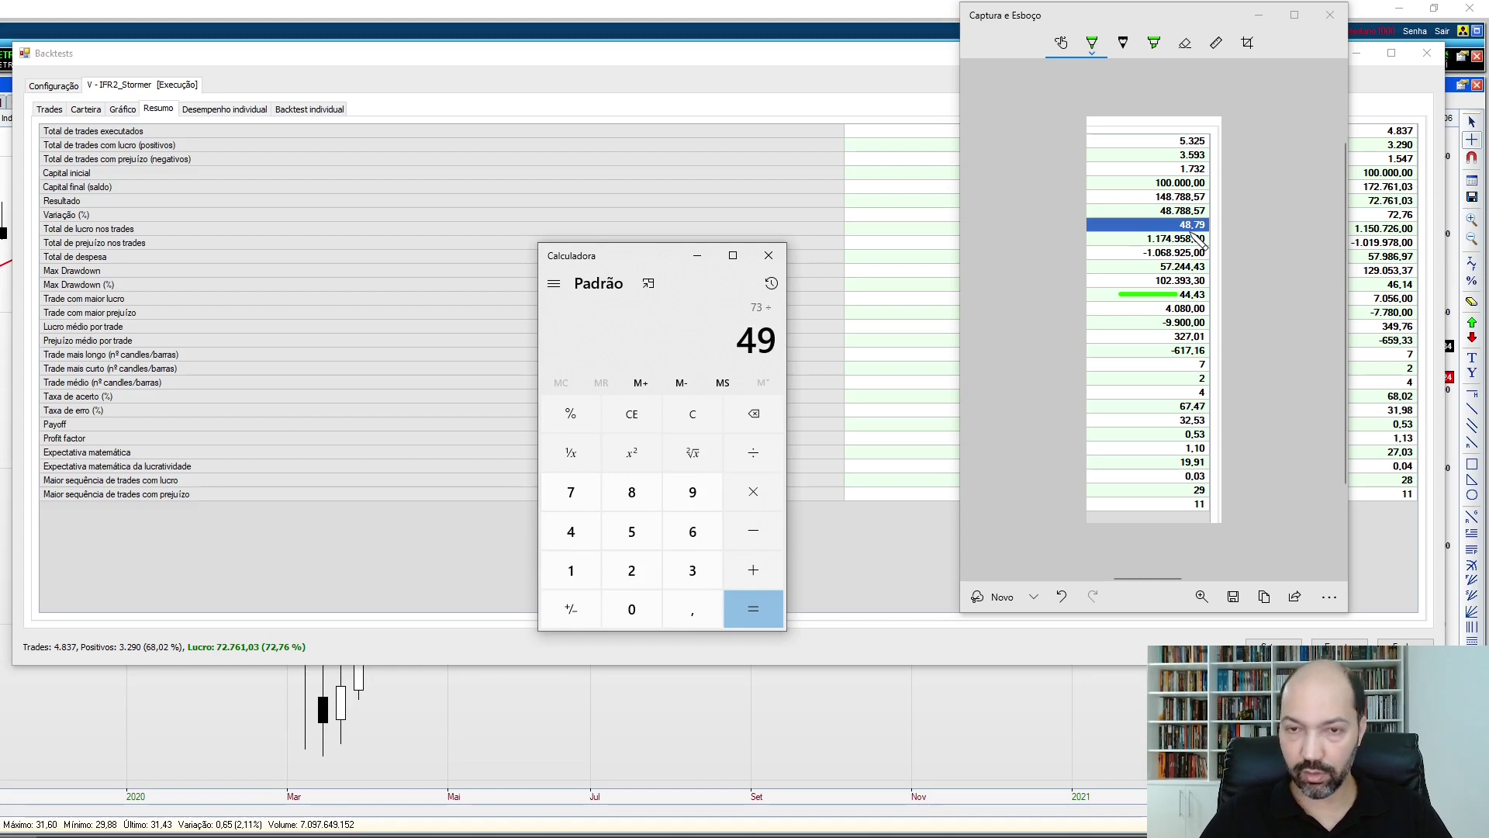
{"action": "key", "text": "Return"}
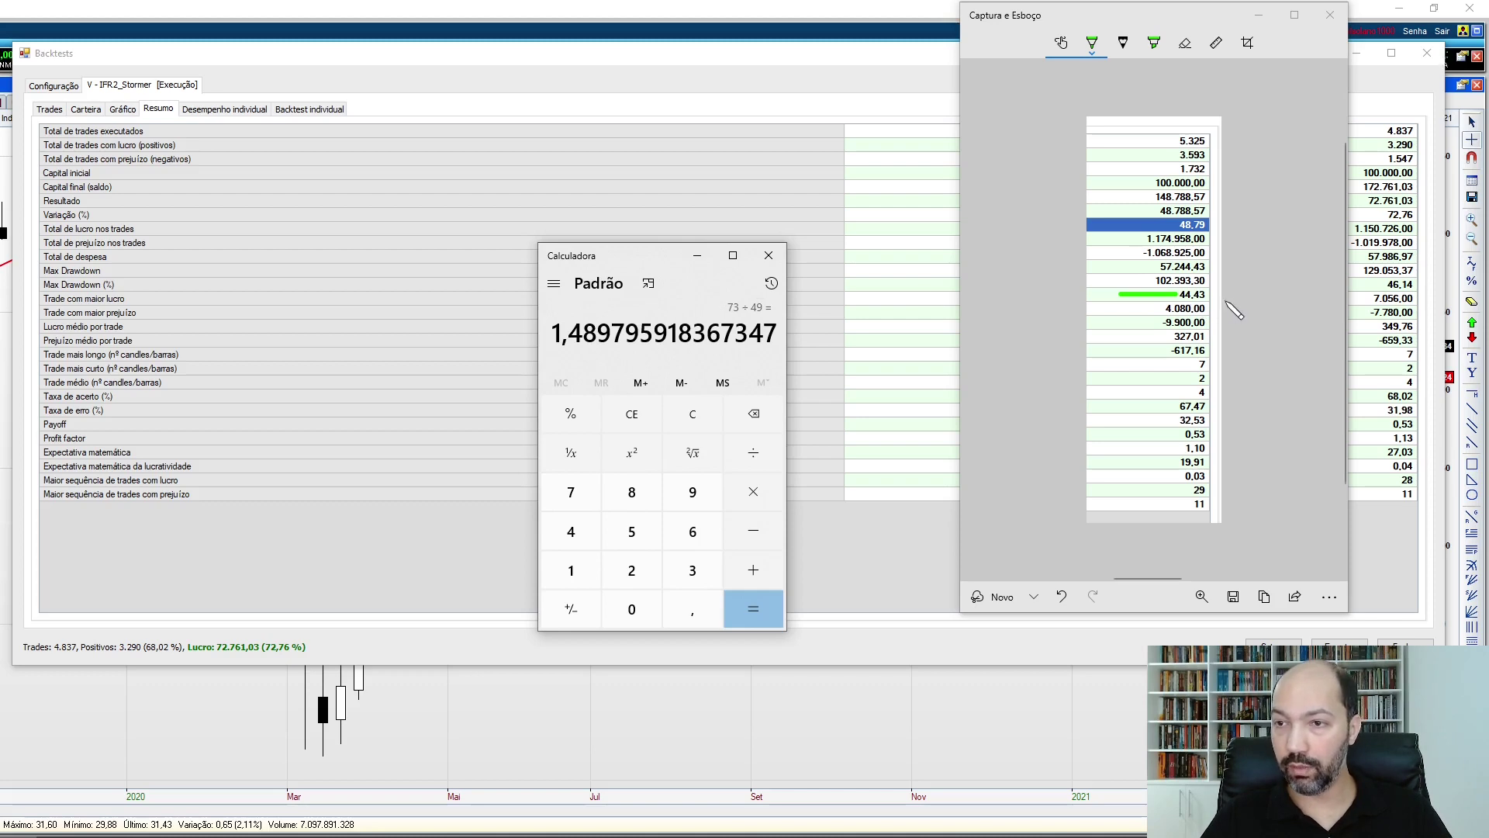
{"action": "left_click", "coordinate": [698, 255]}
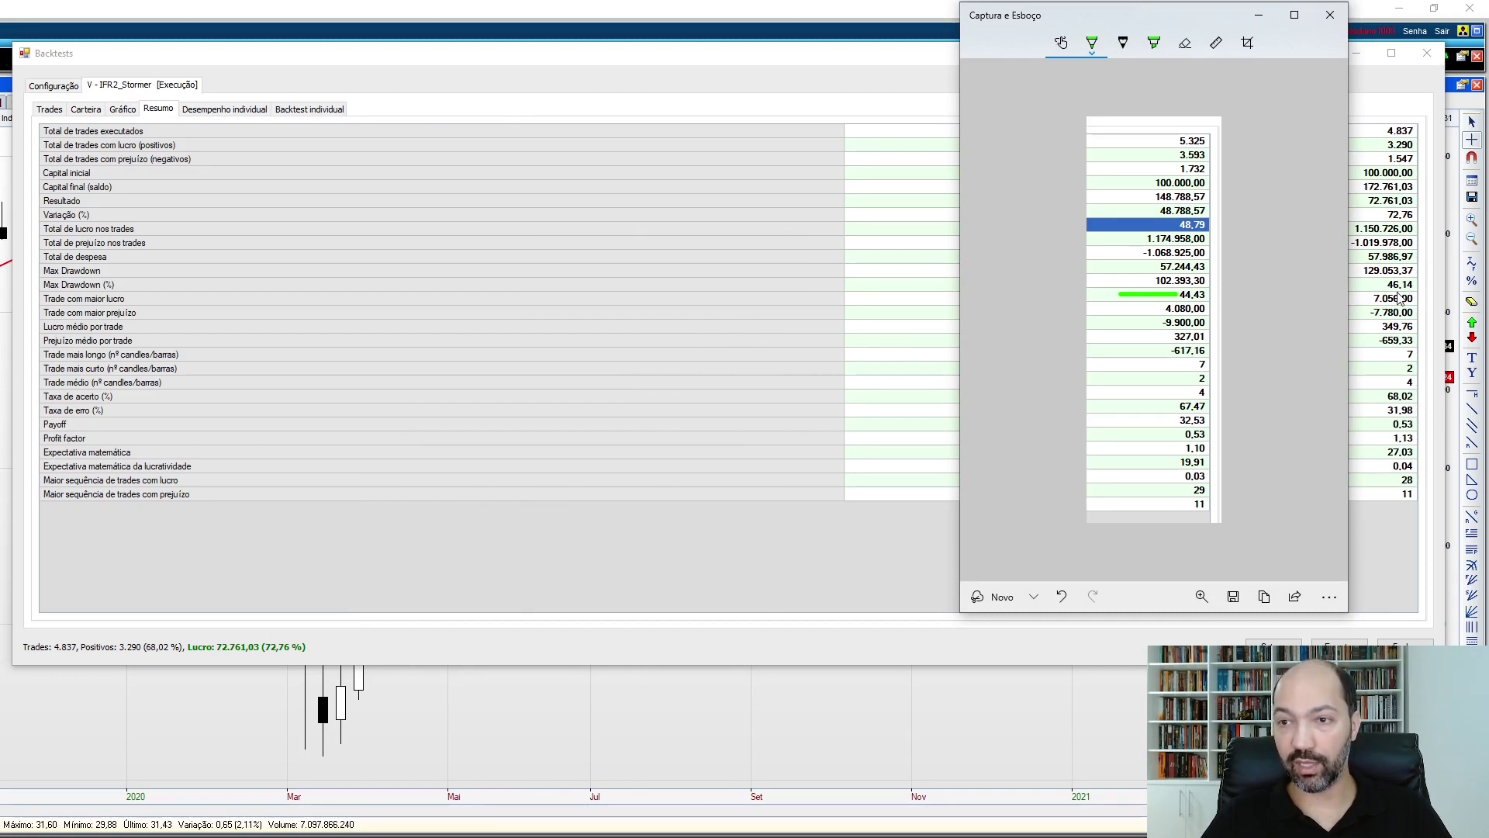
- Review the filtered backtest's equity chart again, highlight Total de trades executados in its summary, and return to the chart
{"action": "left_click", "coordinate": [121, 114]}
{"action": "left_click", "coordinate": [122, 111]}
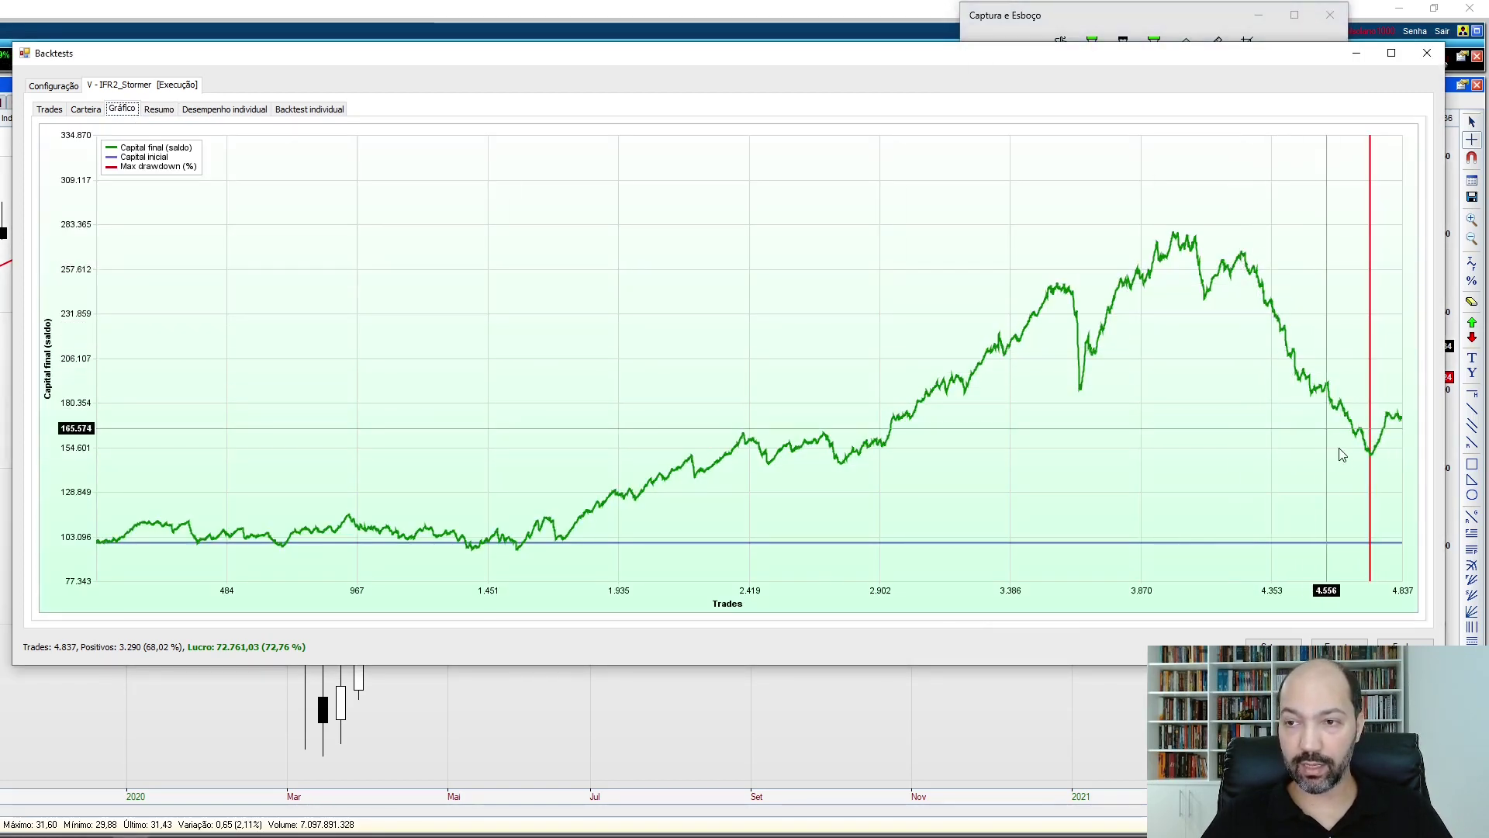
{"action": "left_click", "coordinate": [159, 110]}
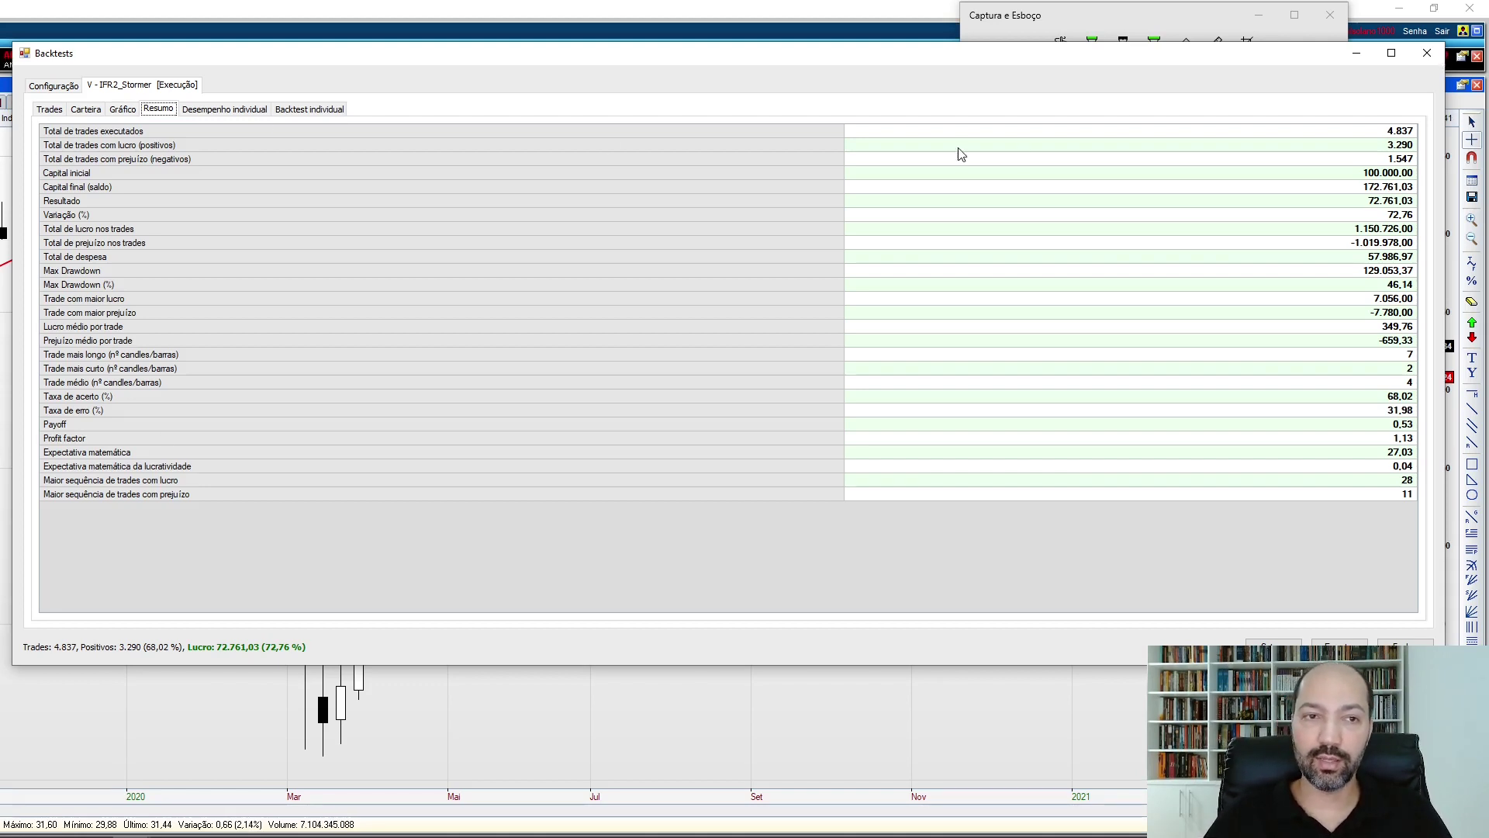
{"action": "left_click", "coordinate": [1397, 135]}
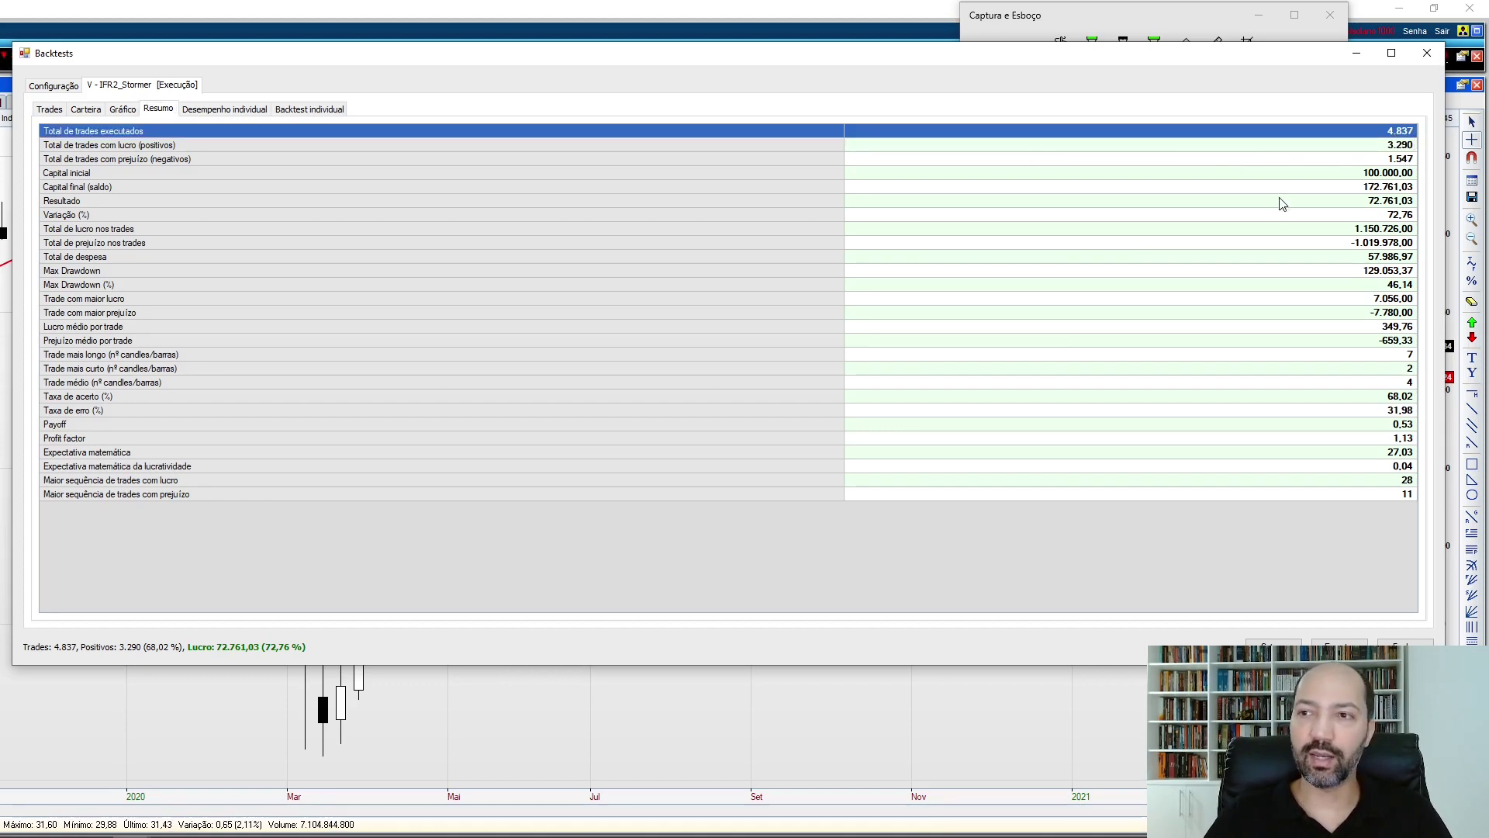
{"action": "left_click", "coordinate": [125, 109]}
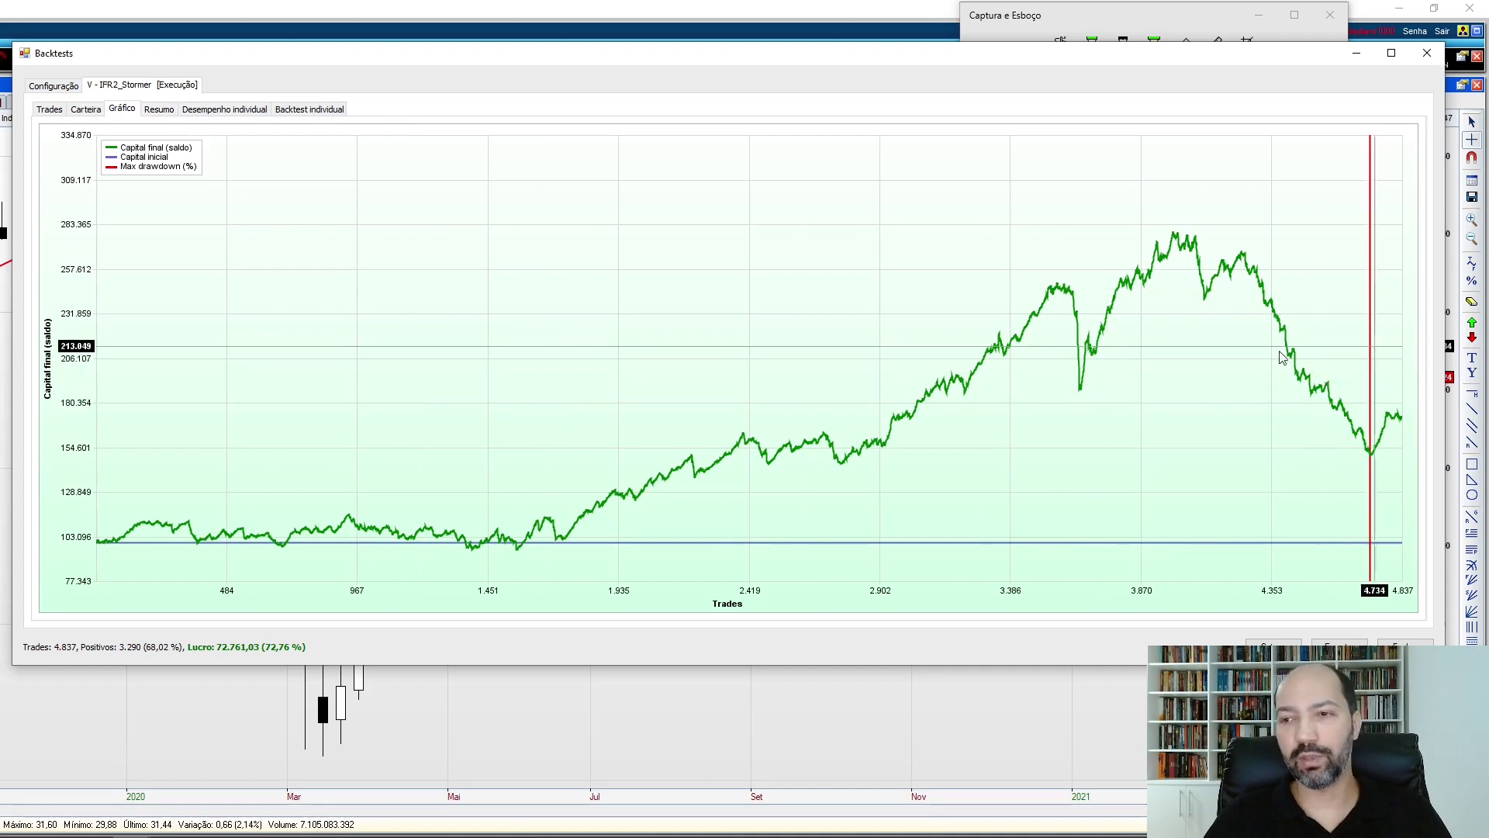